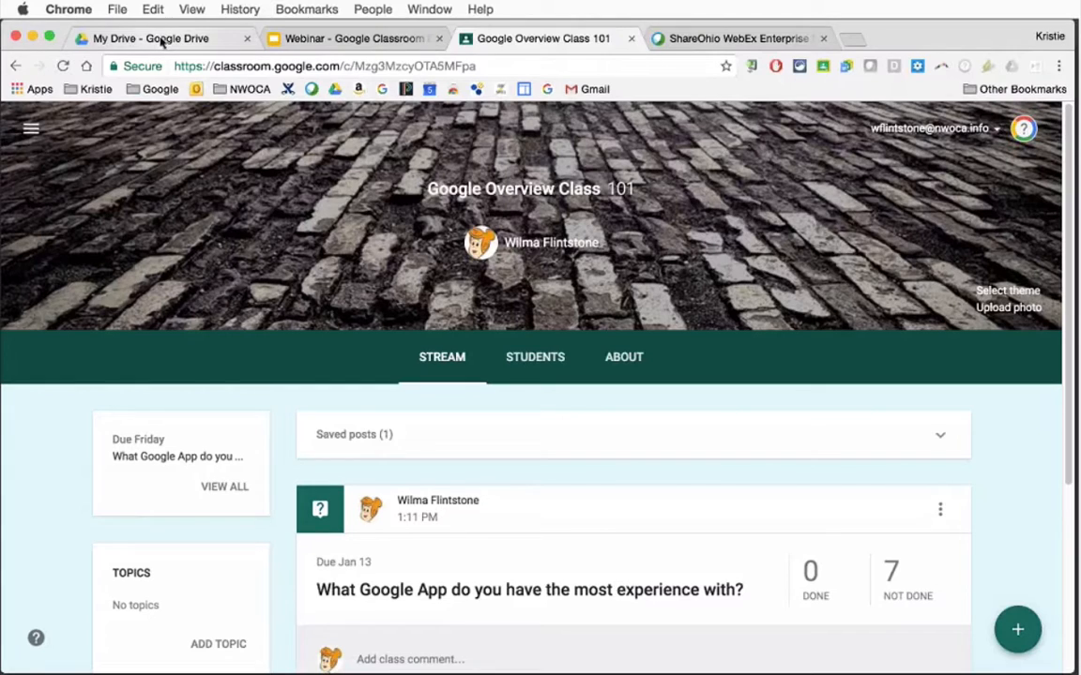
Switch to Google Drive and open Google Classroom from the available Google apps
{"action": "left_click", "coordinate": [162, 42]}
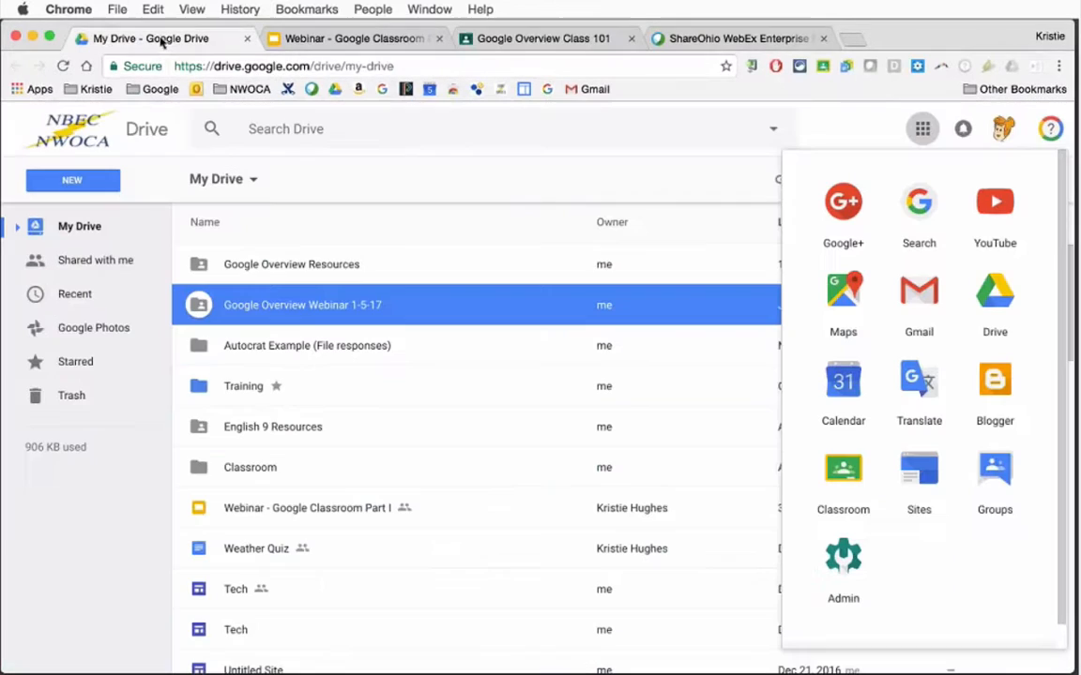
{"action": "left_click", "coordinate": [831, 139]}
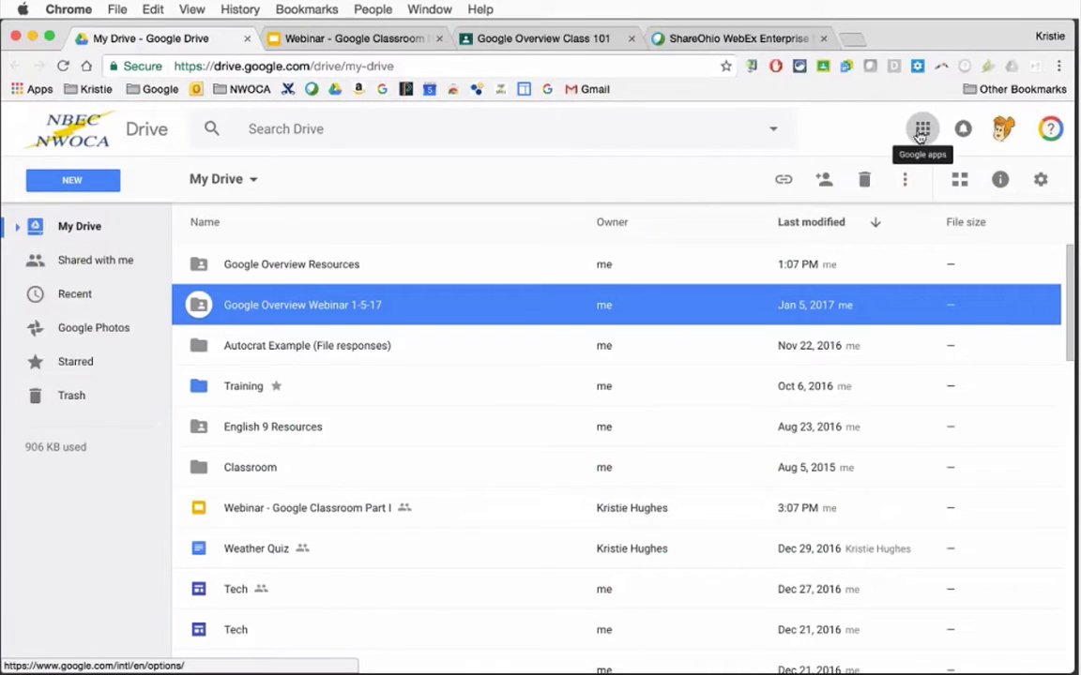
{"action": "left_click", "coordinate": [920, 134]}
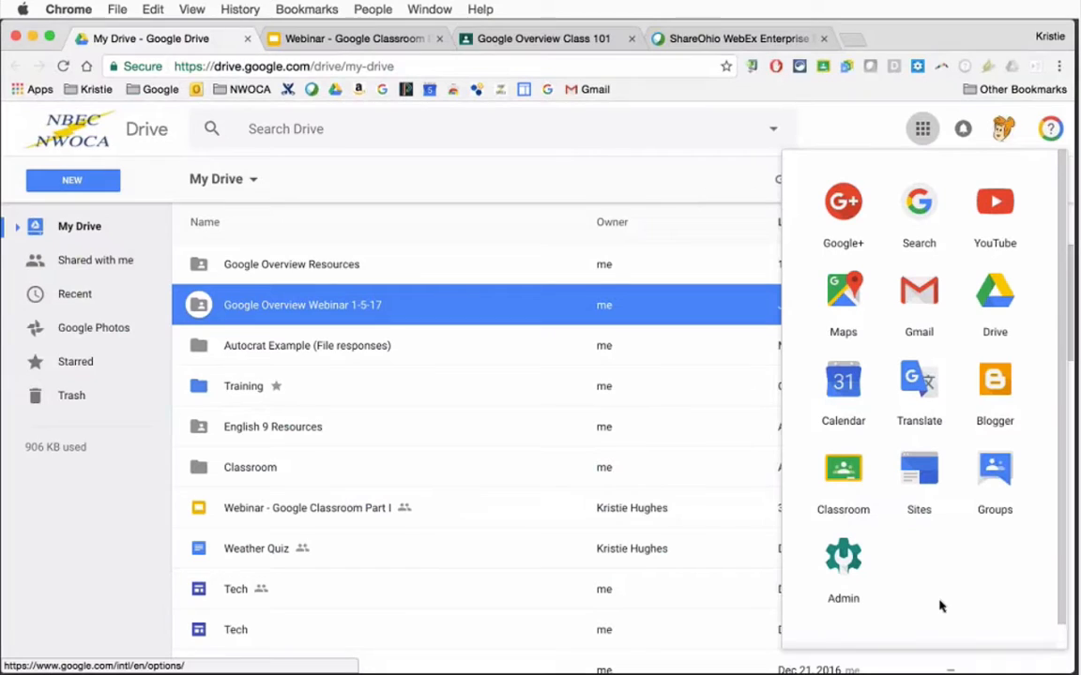
{"action": "left_click", "coordinate": [853, 482]}
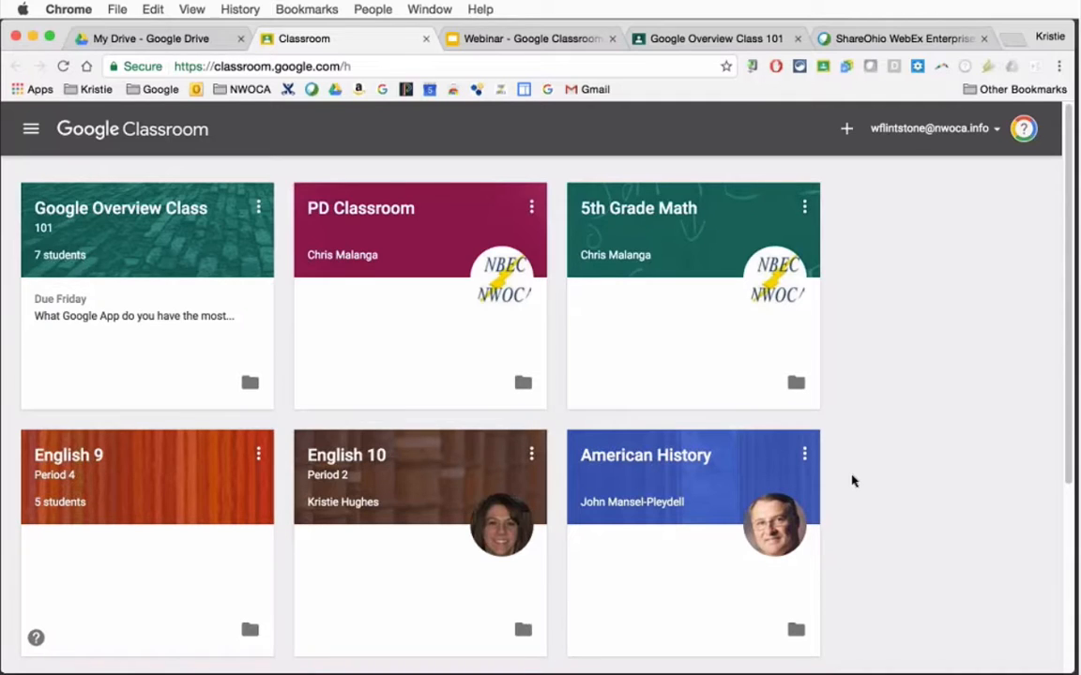
Check the options for joining or creating a class, and open the stream of Google Overview Class 101
{"action": "left_click", "coordinate": [845, 130]}
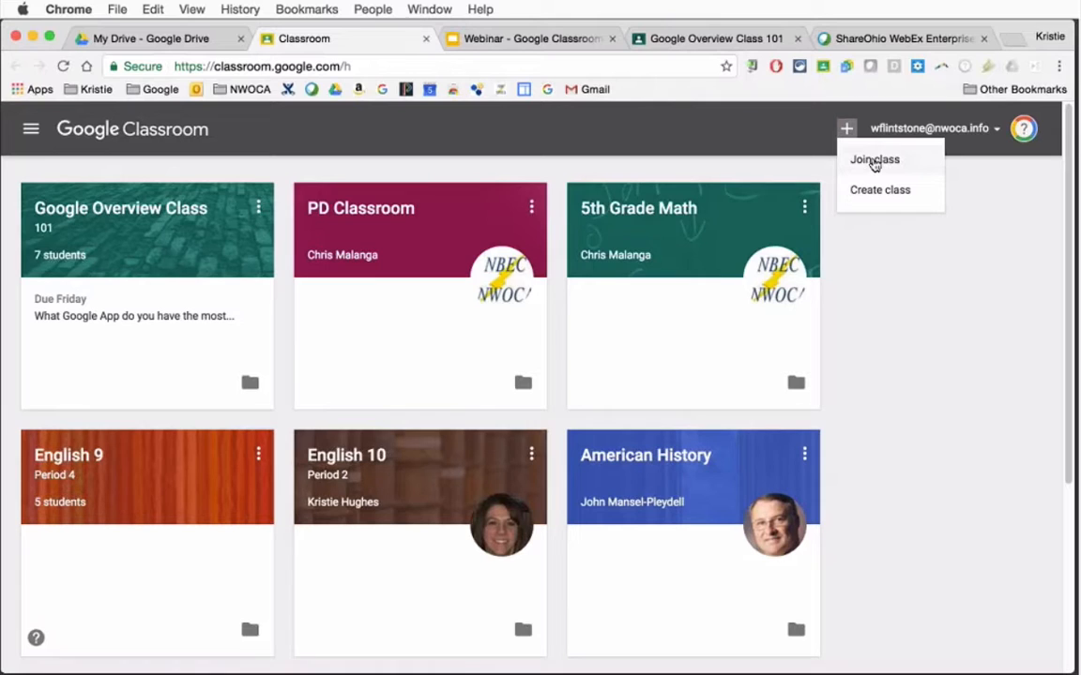
{"action": "left_click", "coordinate": [124, 210]}
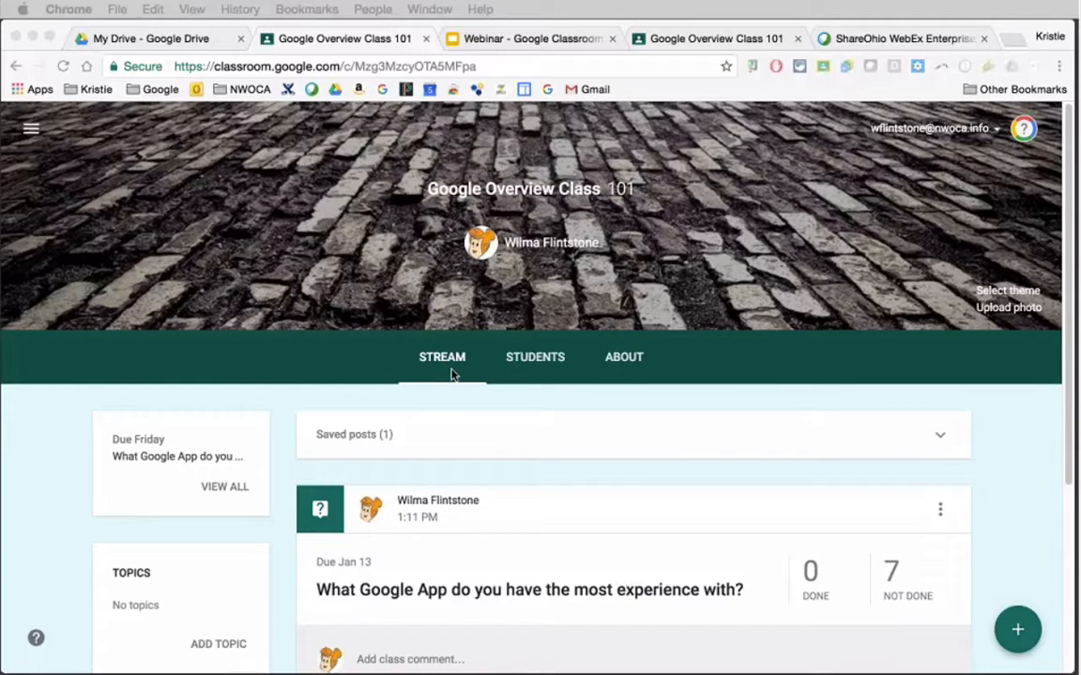
{"action": "left_click", "coordinate": [1066, 327]}
{"action": "left_click_drag", "start_coordinate": [1066, 331], "coordinate": [1071, 441]}
{"action": "scroll", "coordinate": [600, 389], "scroll_direction": "up", "scroll_amount": 3}
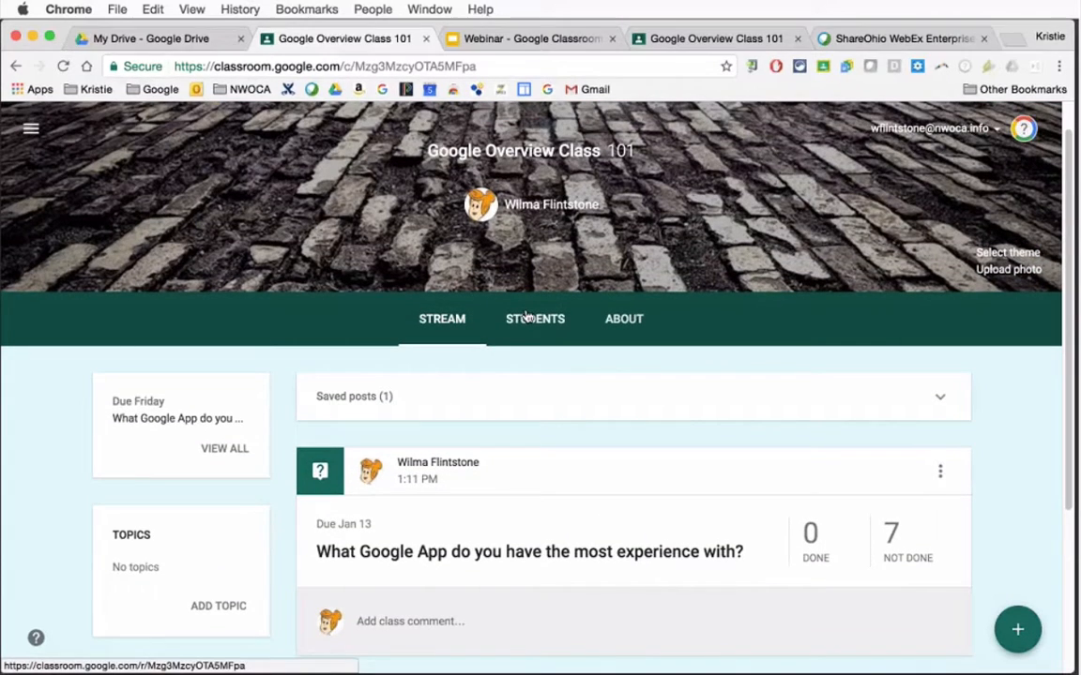
Open the class's student roster and examine the class code options and the student posting and commenting permissions
{"action": "left_click", "coordinate": [535, 322]}
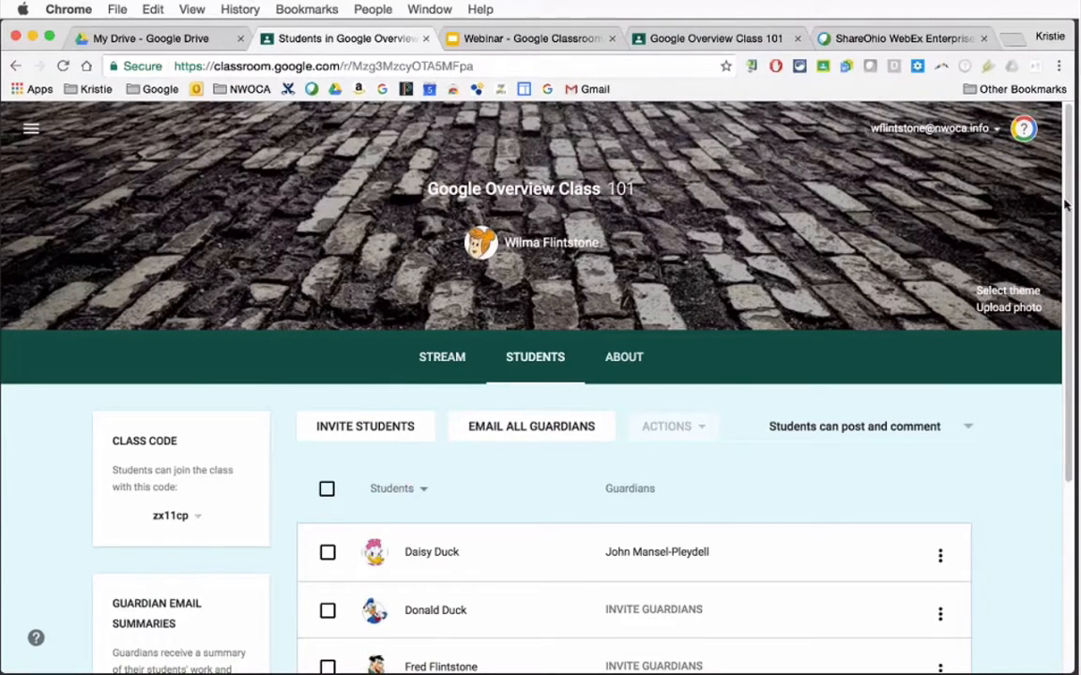
{"action": "scroll", "coordinate": [1066, 248], "scroll_direction": "down", "scroll_amount": 1}
{"action": "left_click_drag", "start_coordinate": [1066, 249], "coordinate": [1067, 347]}
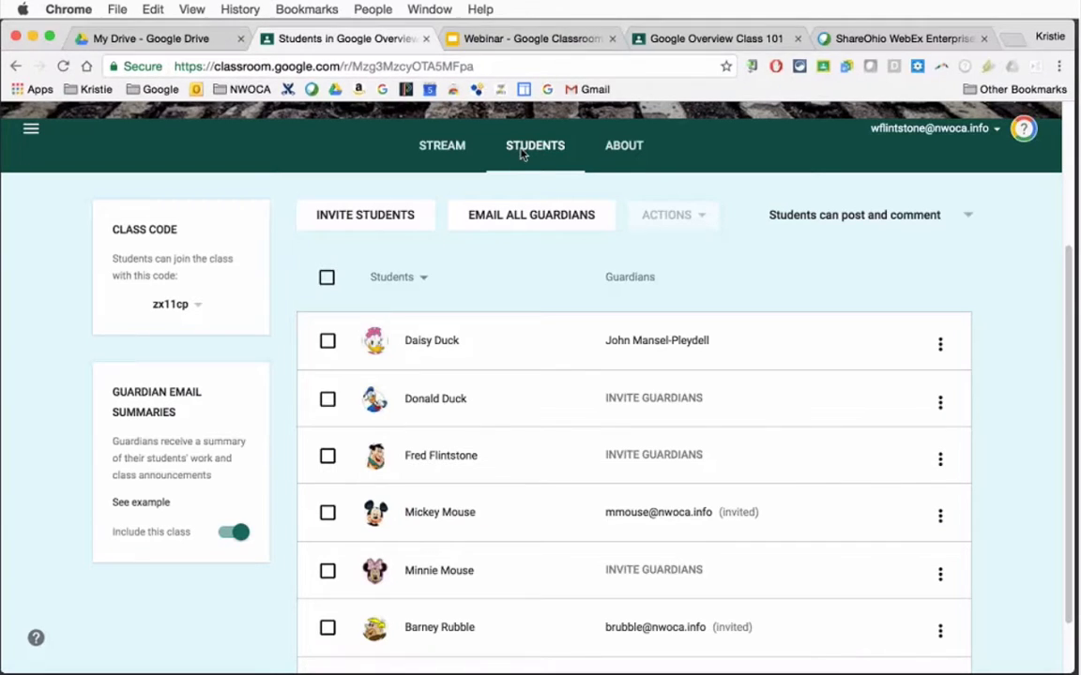
{"action": "left_click", "coordinate": [197, 308]}
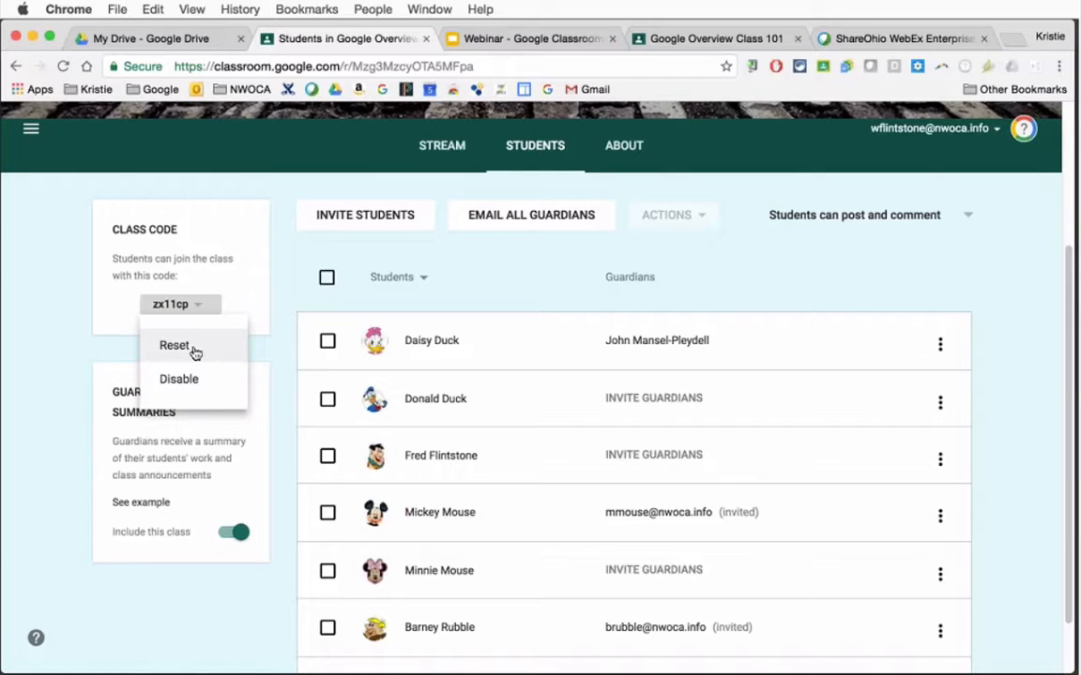
{"action": "left_click", "coordinate": [235, 286]}
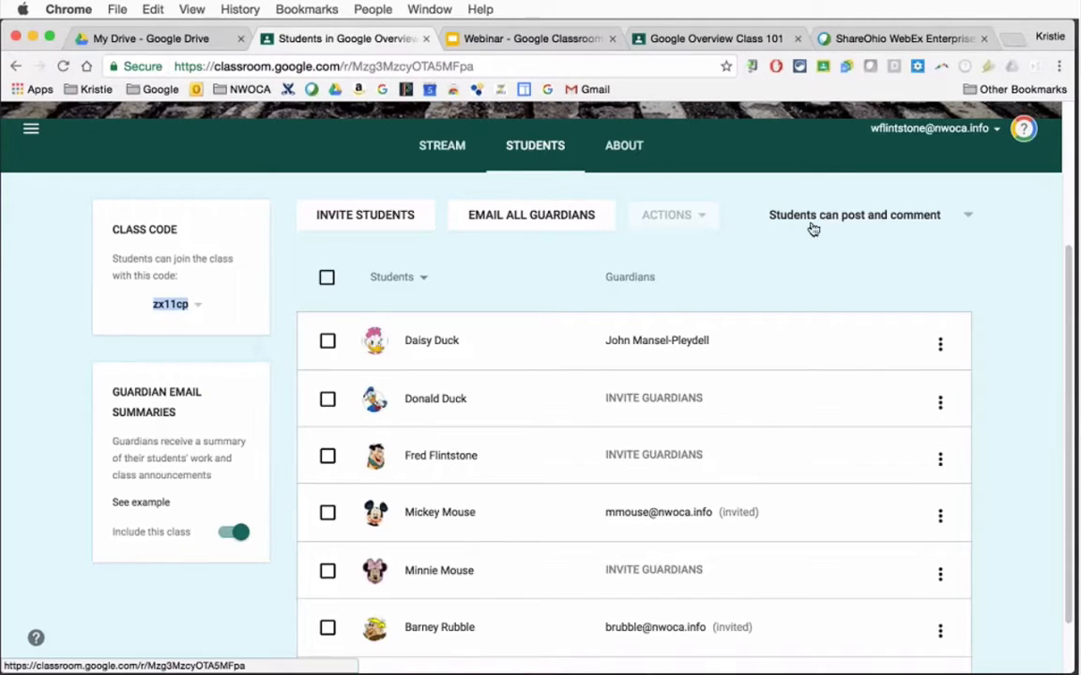
{"action": "left_click", "coordinate": [867, 227]}
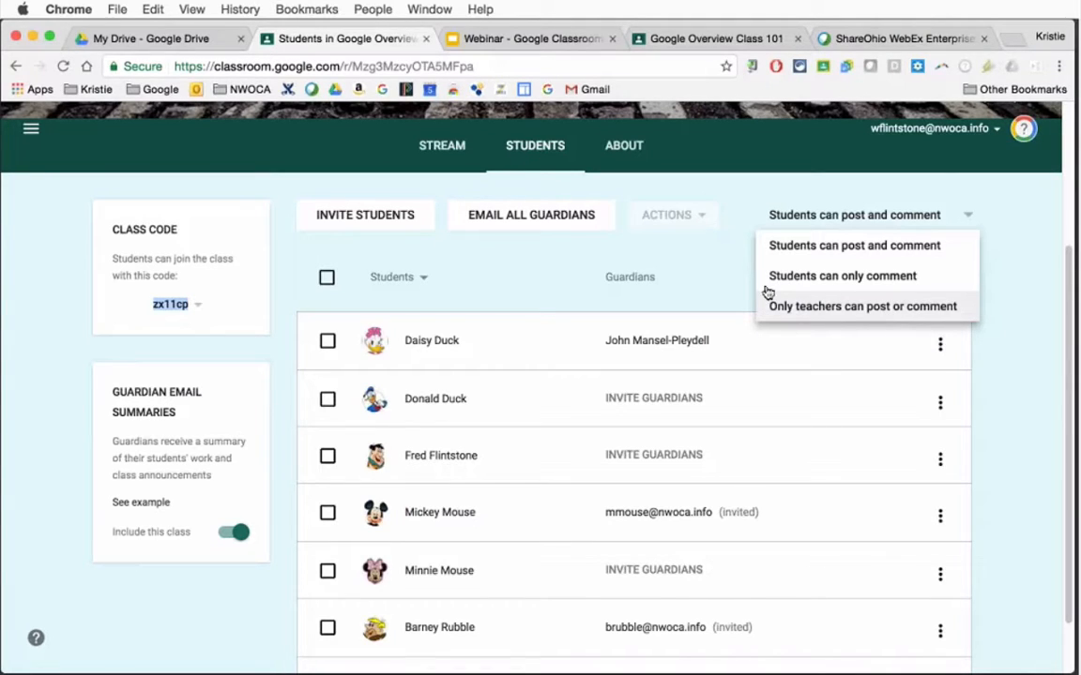
{"action": "left_click", "coordinate": [709, 266]}
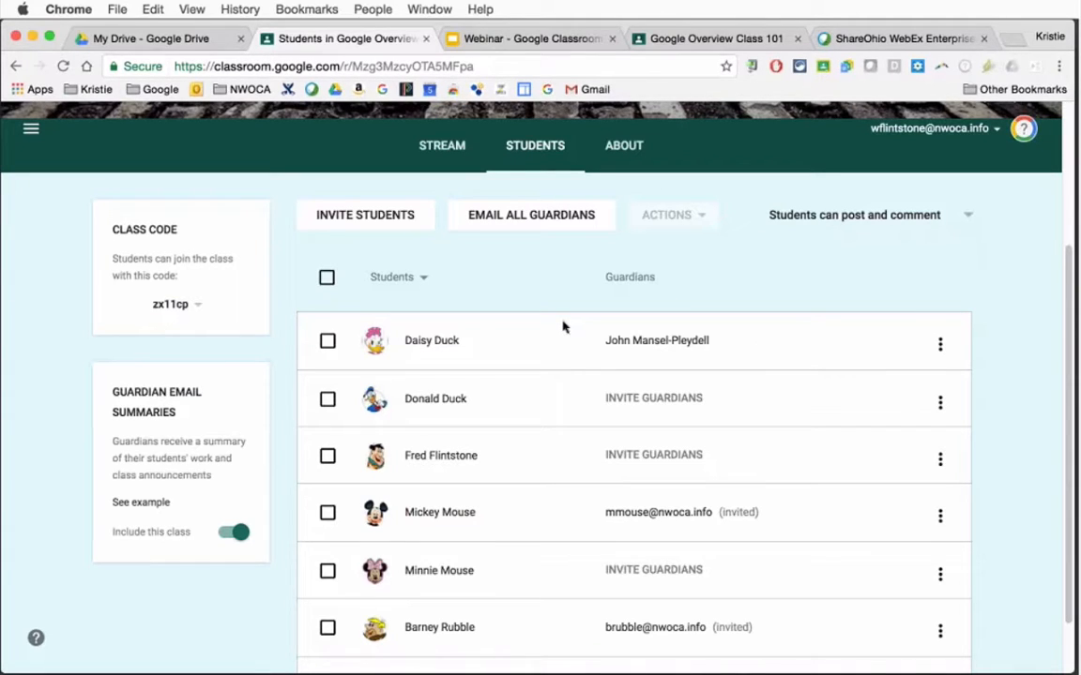
Select the first three students in the roster and view the bulk actions offered for them
{"action": "left_click", "coordinate": [326, 344]}
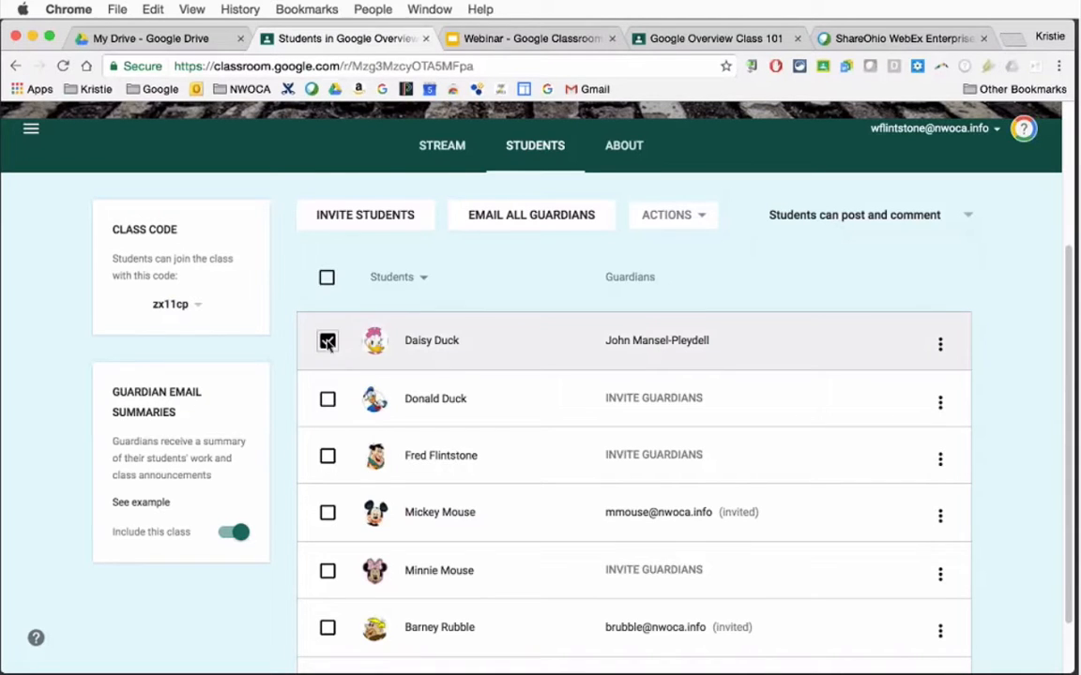
{"action": "left_click", "coordinate": [327, 400]}
{"action": "left_click", "coordinate": [327, 456]}
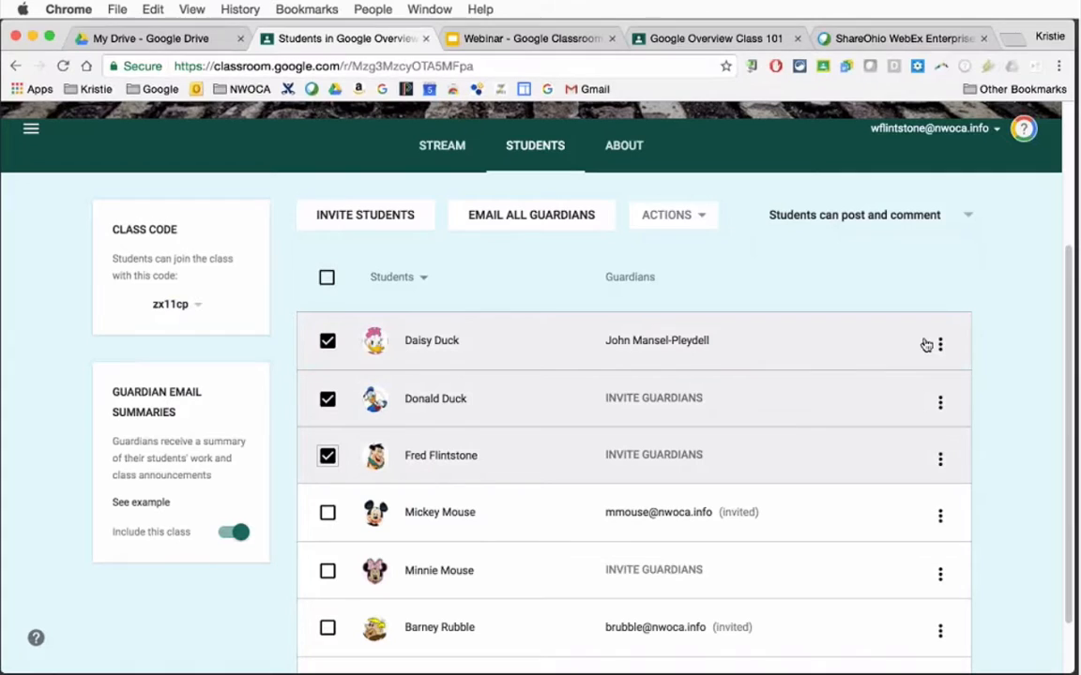
{"action": "left_click", "coordinate": [694, 216]}
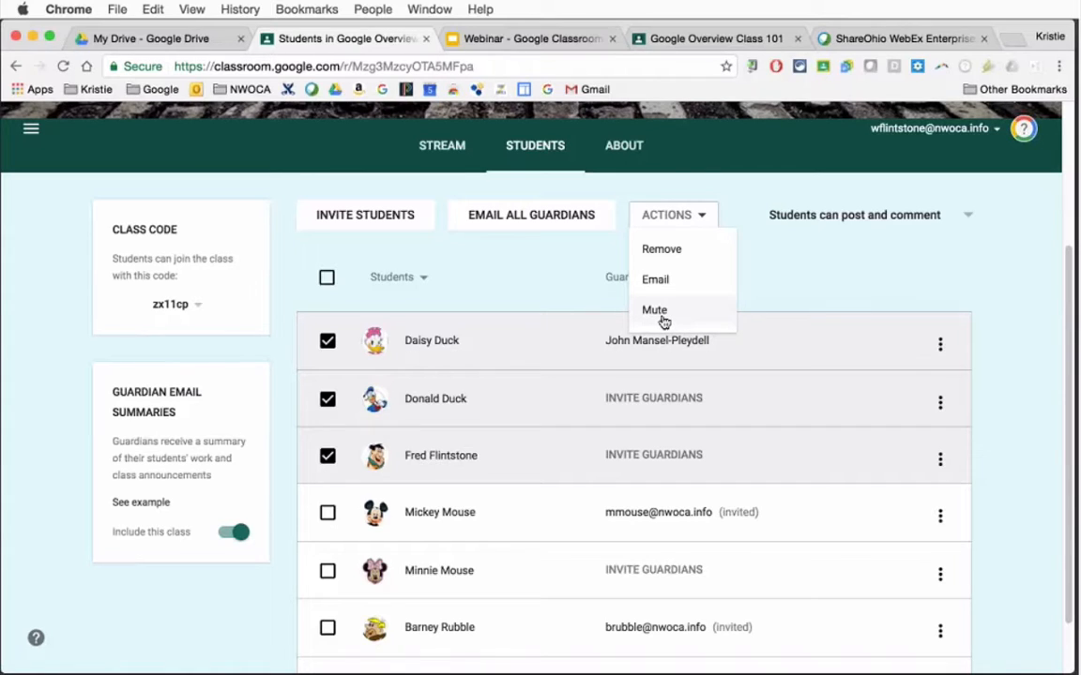
{"action": "left_click", "coordinate": [278, 476]}
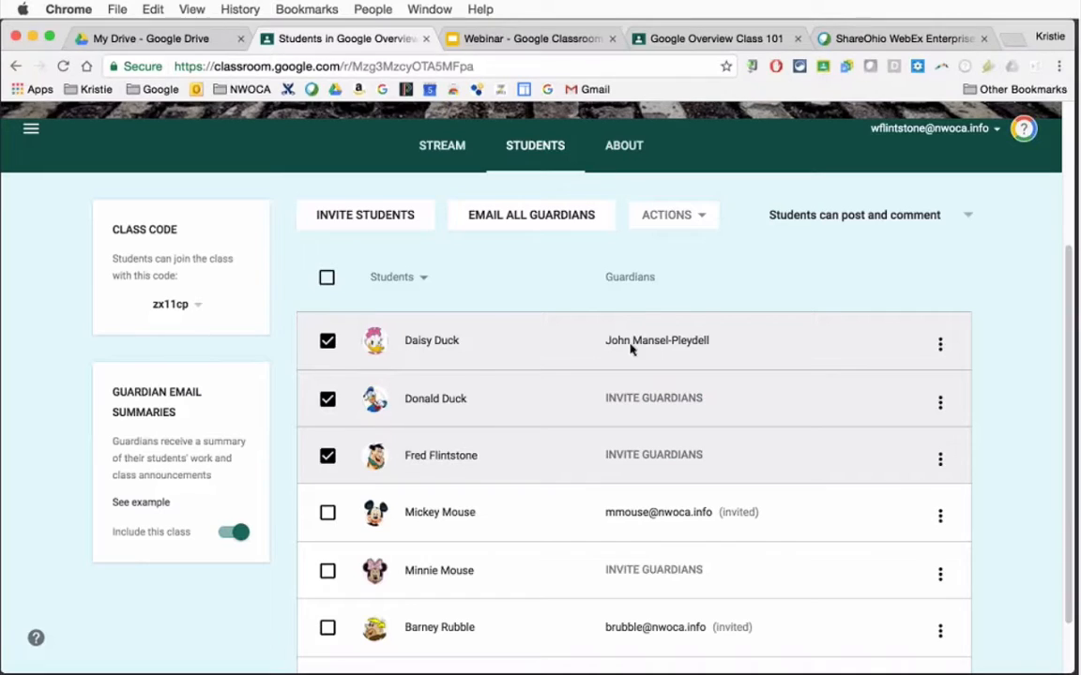
Open the guardian invitation field for the second student and examine the individual options of the second and fourth students
{"action": "left_click", "coordinate": [648, 406]}
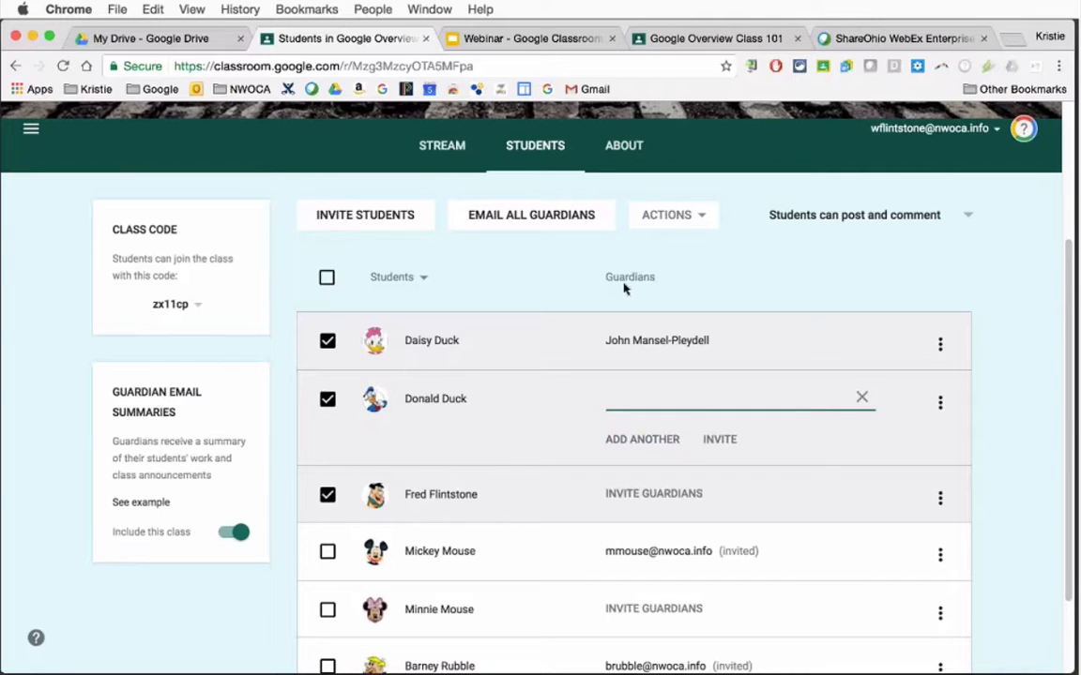
{"action": "left_click", "coordinate": [940, 403]}
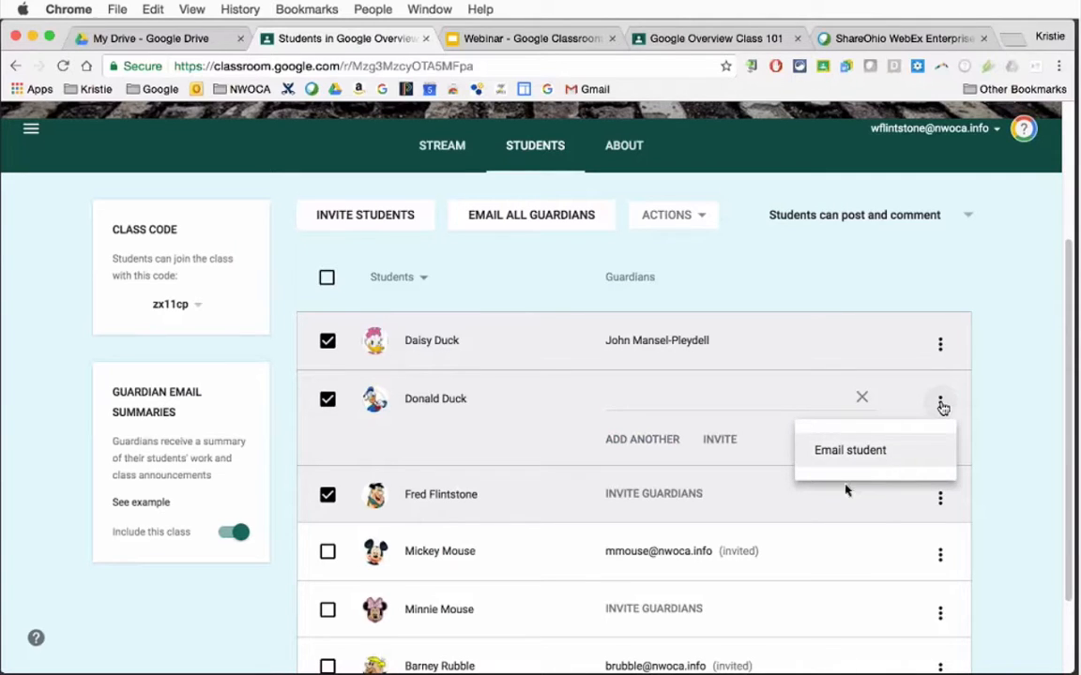
{"action": "left_click", "coordinate": [939, 502]}
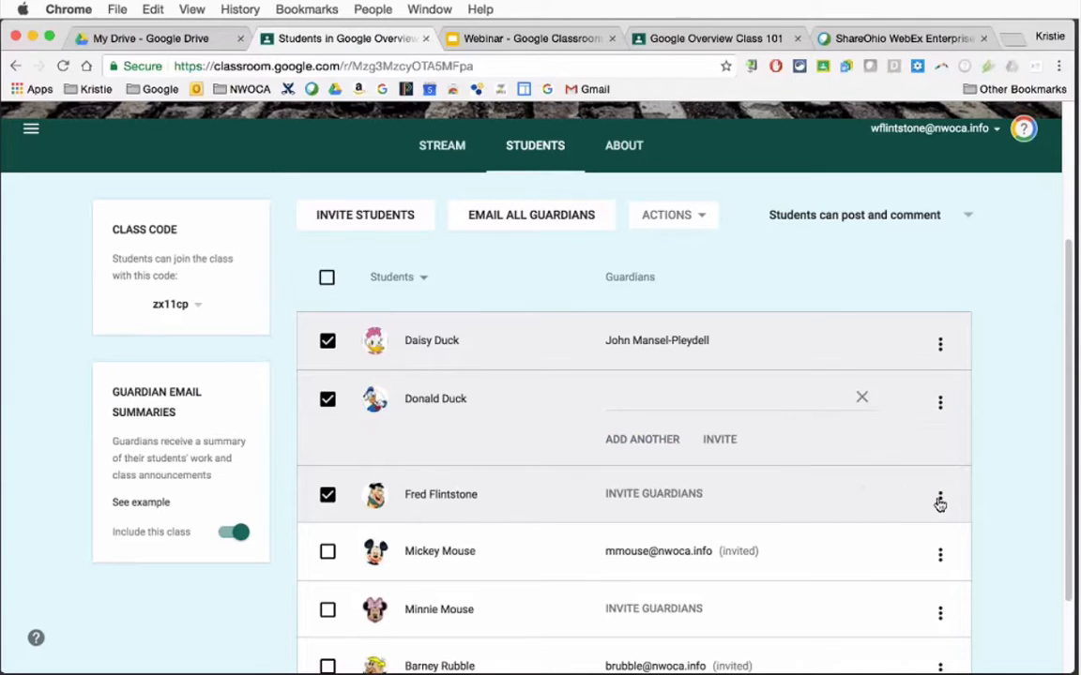
{"action": "left_click", "coordinate": [940, 561]}
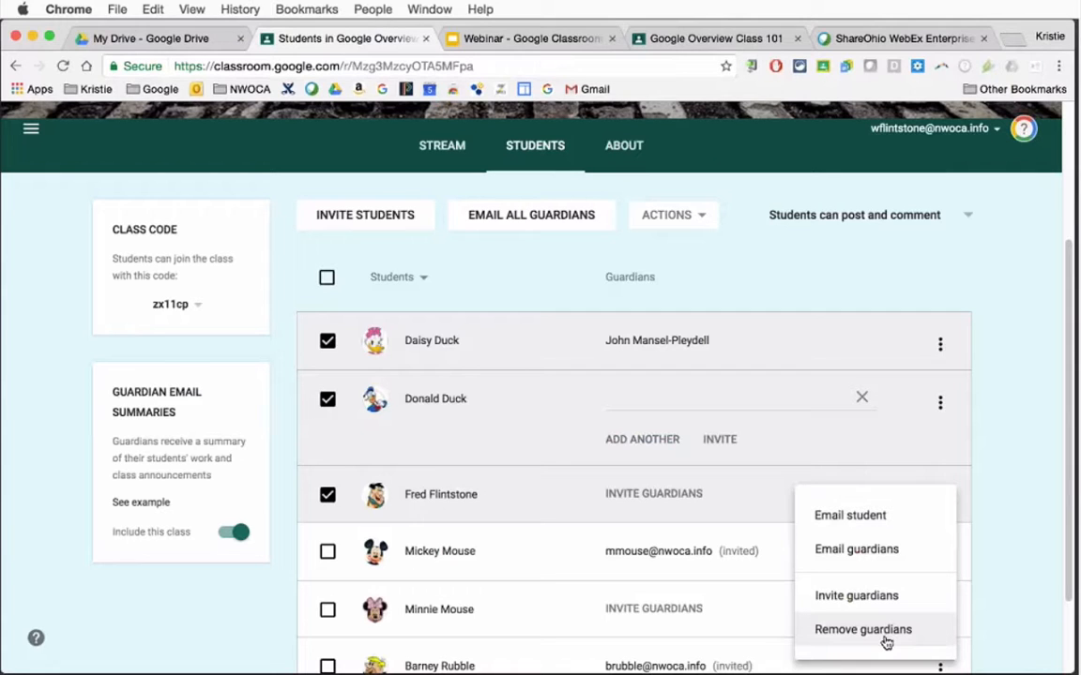
{"action": "left_click", "coordinate": [1047, 507]}
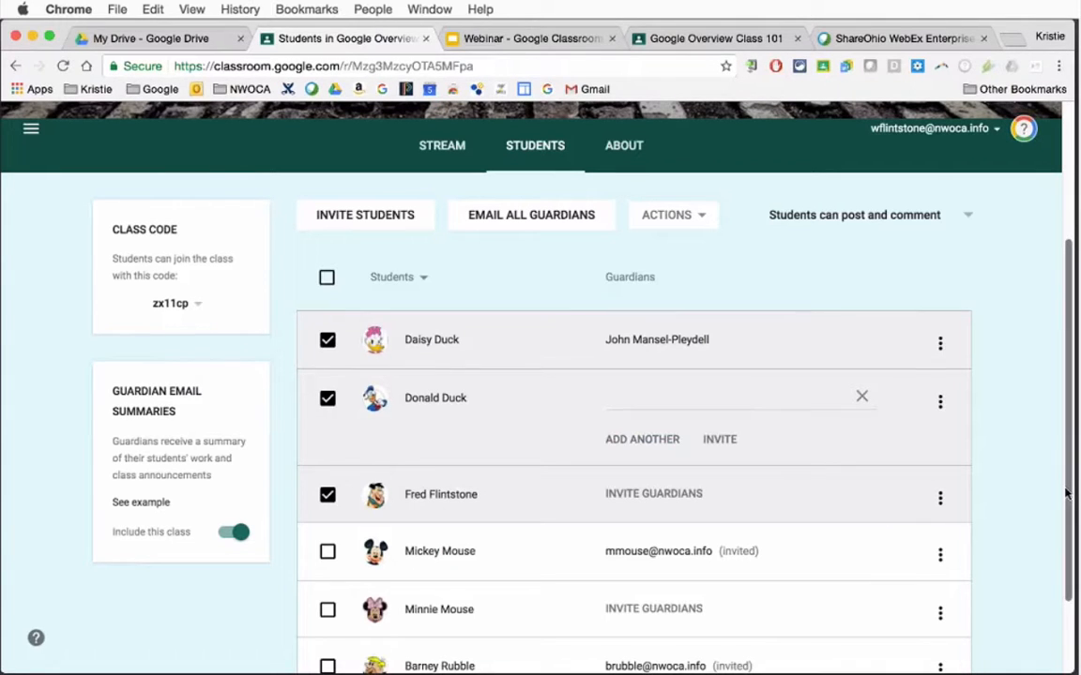
{"action": "left_click_drag", "start_coordinate": [1065, 492], "coordinate": [1066, 488]}
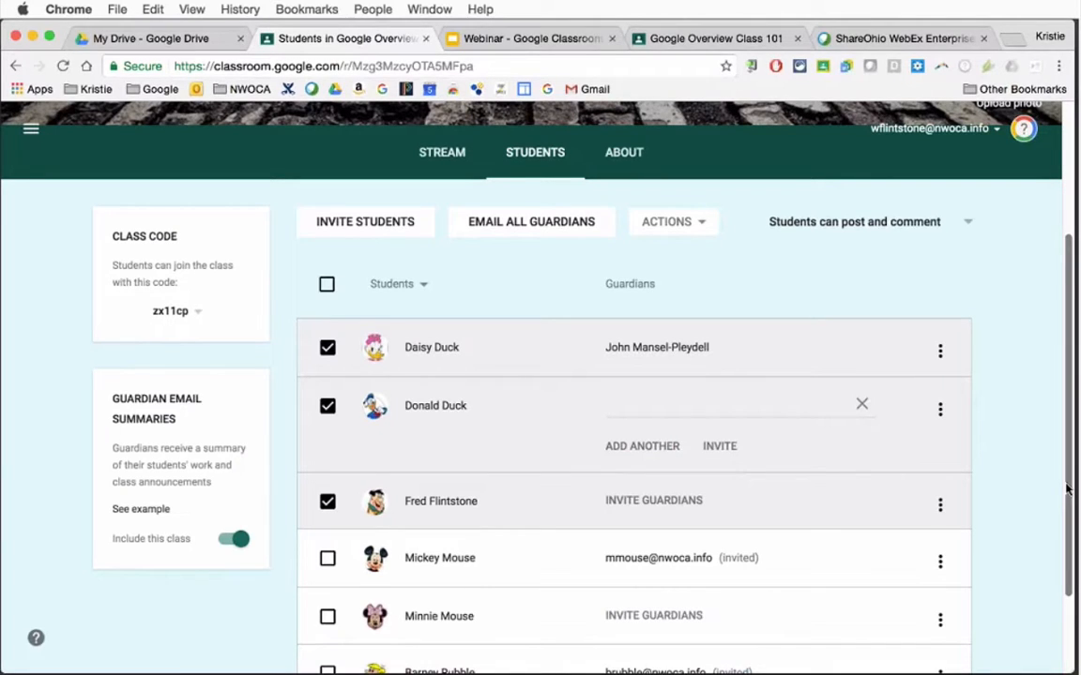
Open the class's About page and look through its class details, Resources Folder and Classroom Presentation materials
{"action": "left_click", "coordinate": [624, 156]}
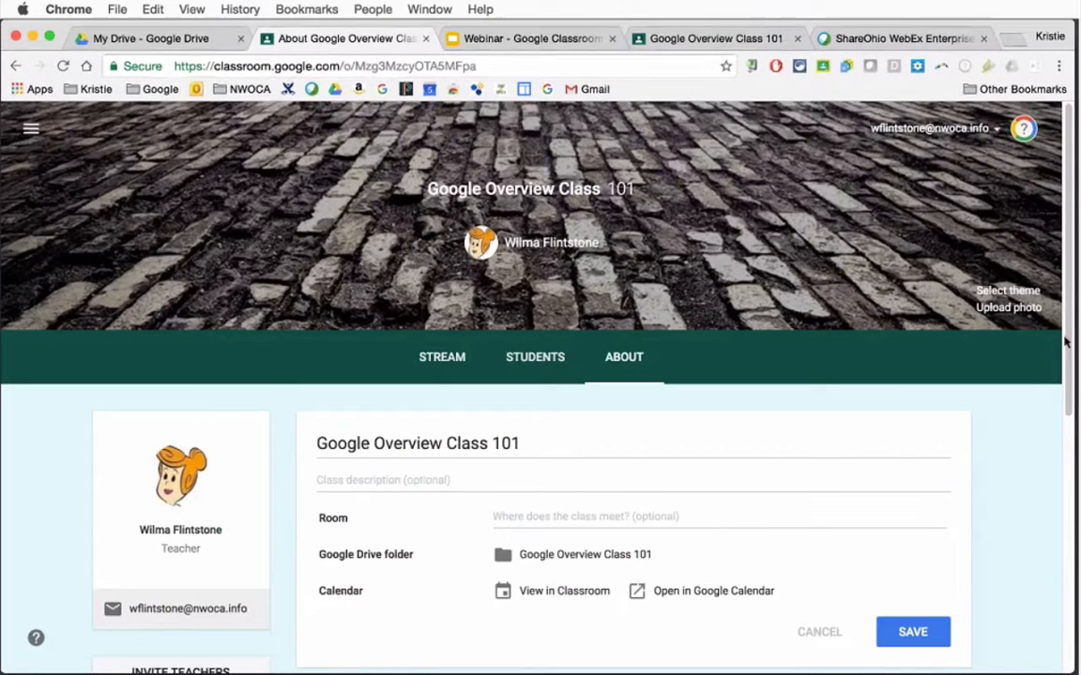
{"action": "scroll", "coordinate": [1064, 428], "scroll_direction": "down", "scroll_amount": 3}
{"action": "left_click_drag", "start_coordinate": [1064, 427], "coordinate": [1064, 469]}
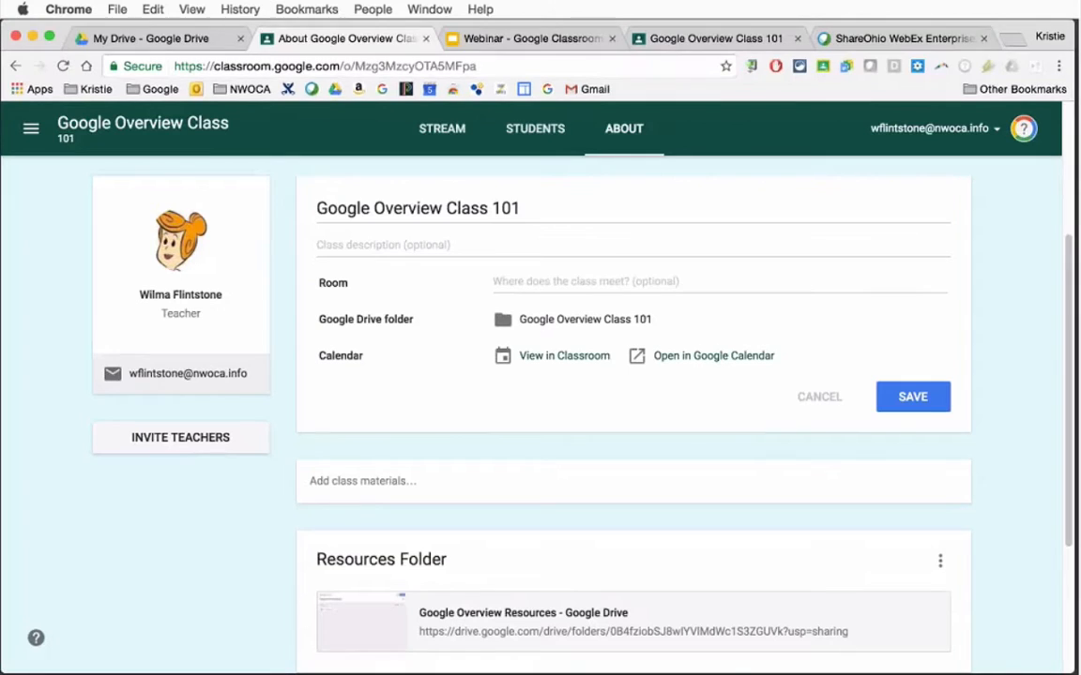
{"action": "left_click_drag", "start_coordinate": [1069, 339], "coordinate": [1069, 227]}
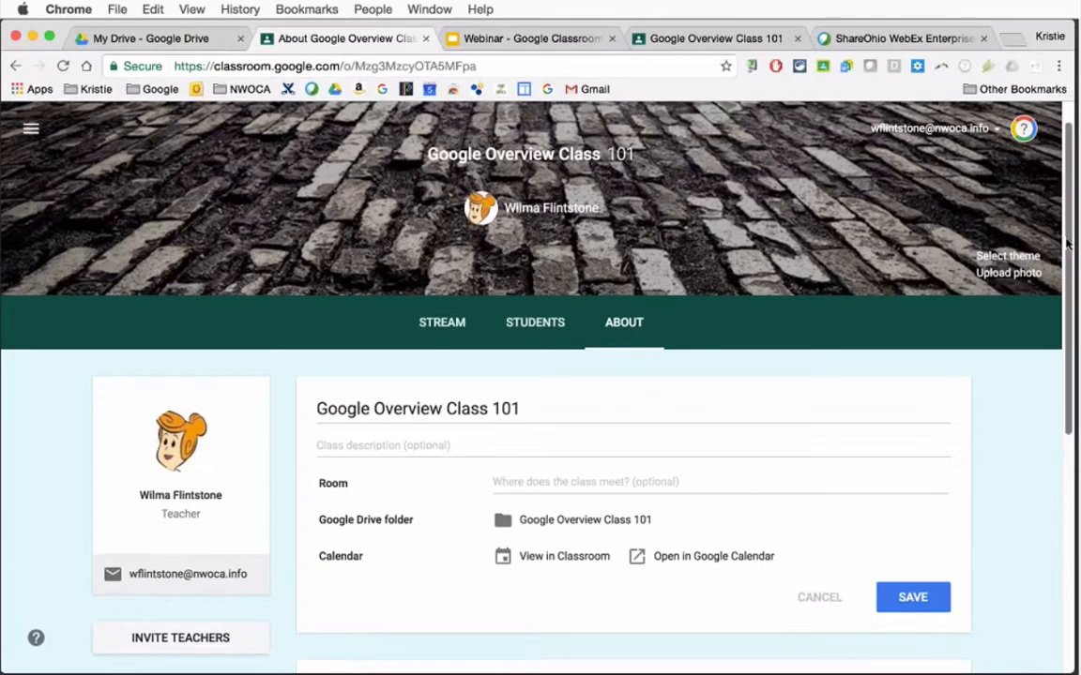
{"action": "left_click_drag", "start_coordinate": [1071, 236], "coordinate": [1073, 361]}
{"action": "scroll", "coordinate": [1072, 361], "scroll_direction": "down", "scroll_amount": 5}
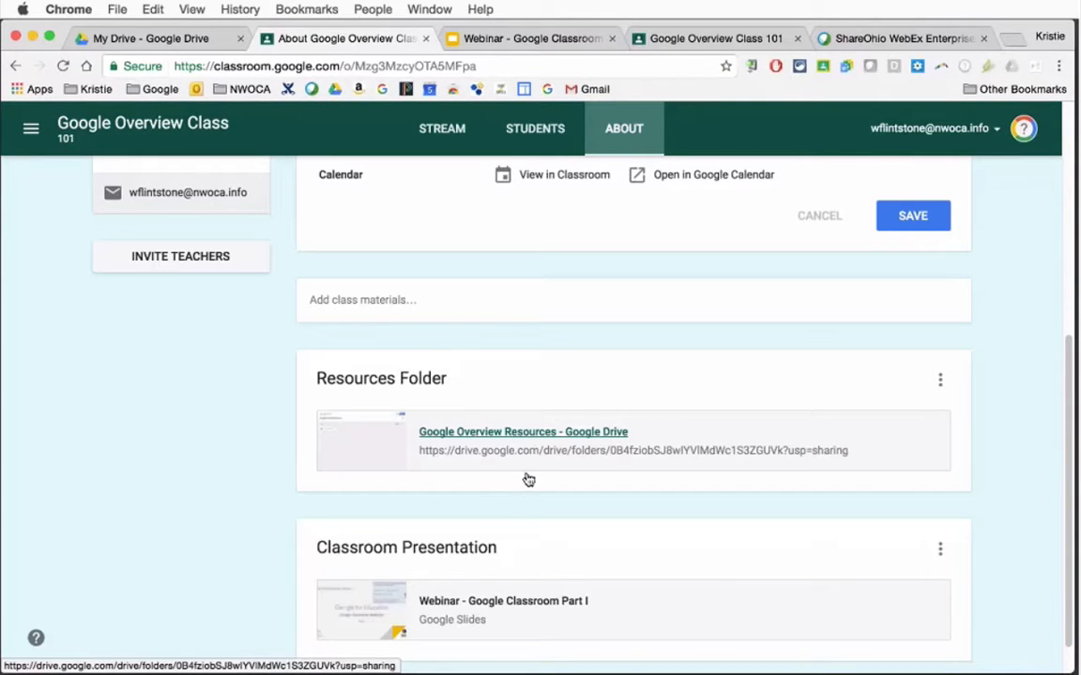
{"action": "scroll", "coordinate": [496, 574], "scroll_direction": "down", "scroll_amount": 1}
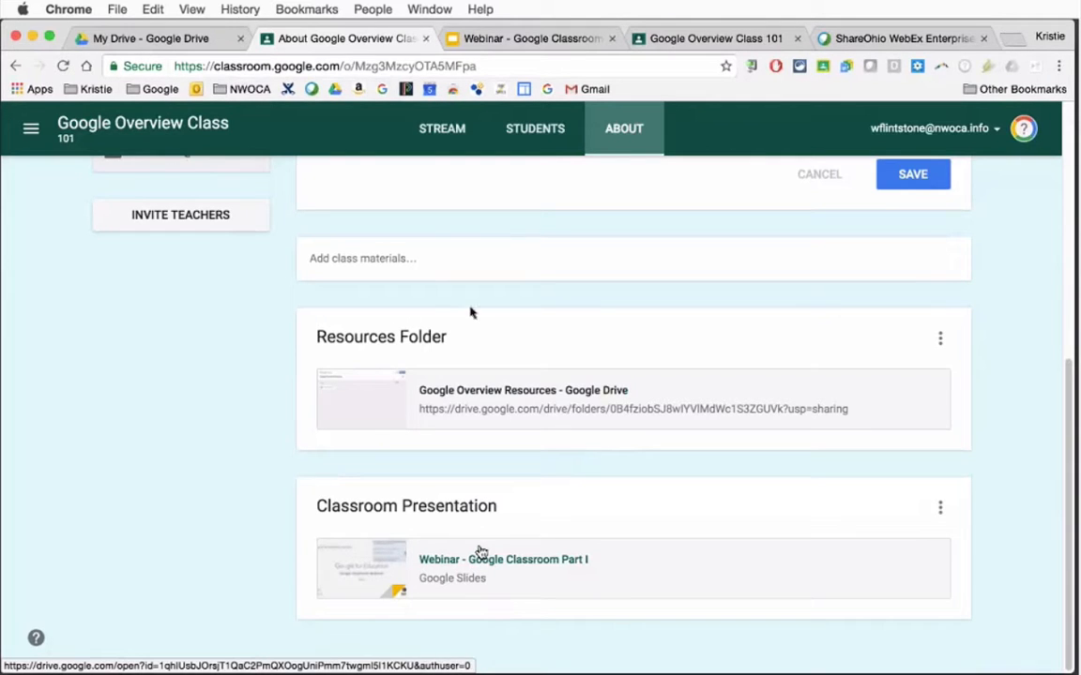
Start a new class material titled "Resources 2" and begin adding a link to it
{"action": "left_click", "coordinate": [394, 266]}
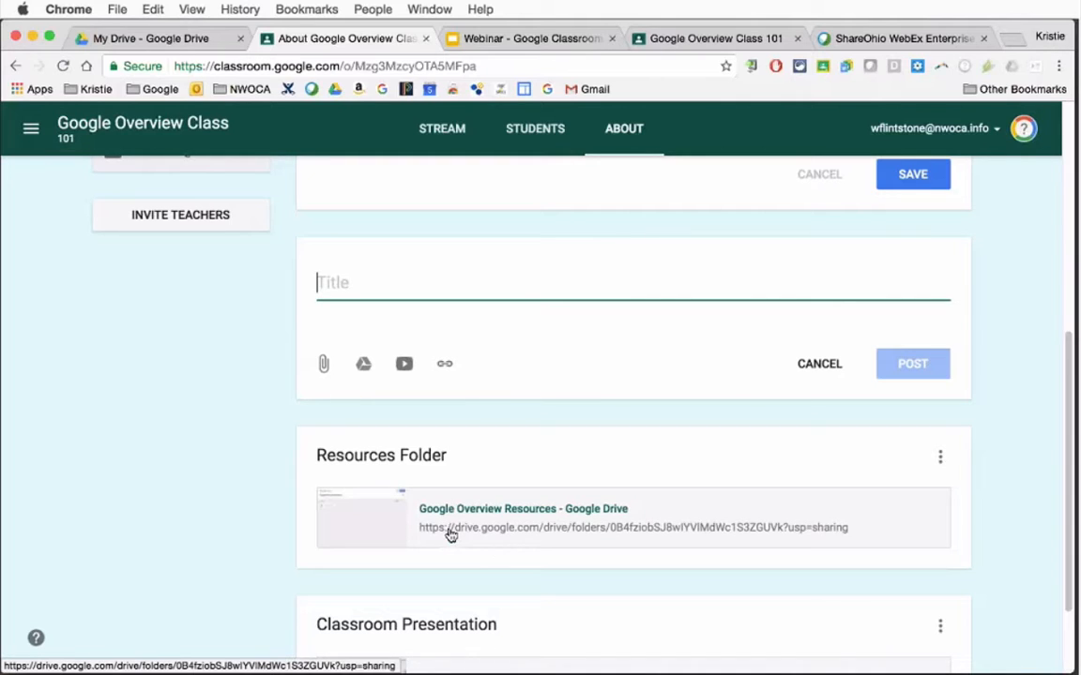
{"action": "scroll", "coordinate": [448, 533], "scroll_direction": "down", "scroll_amount": 3}
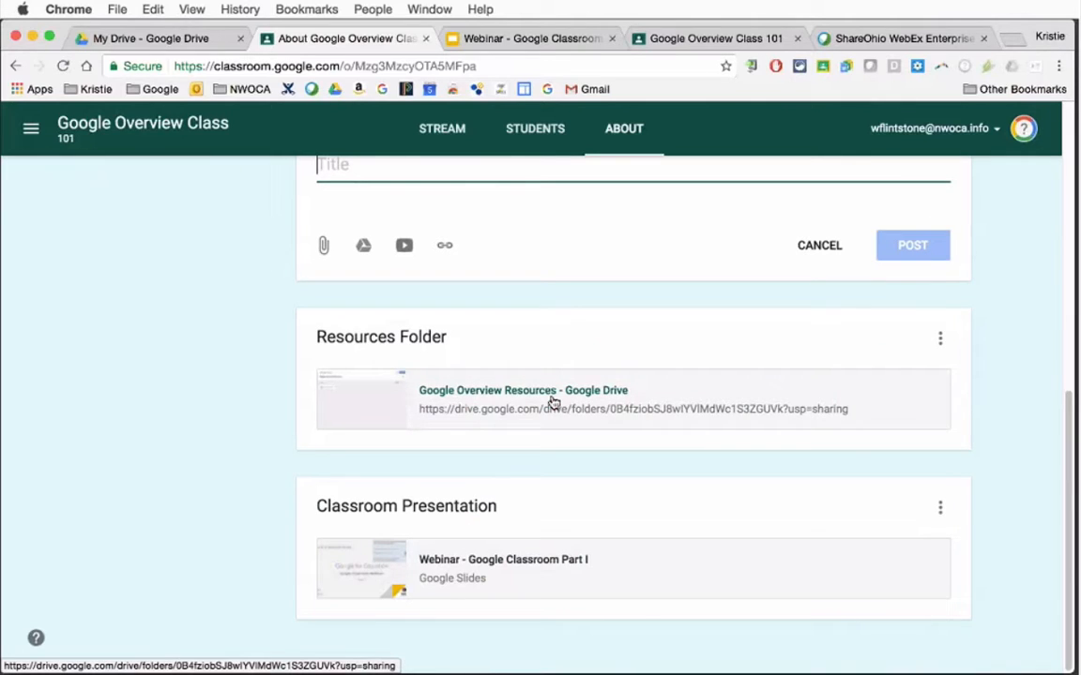
{"action": "scroll", "coordinate": [1069, 431], "scroll_direction": "up", "scroll_amount": 3}
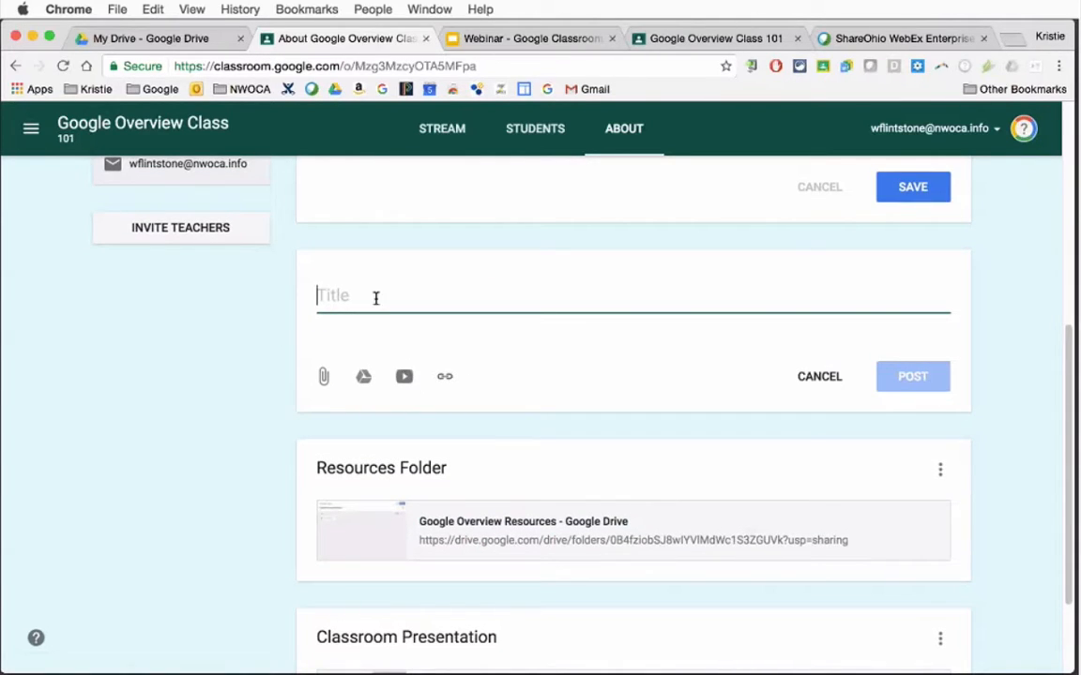
{"action": "type", "text": "Resources 2"}
{"action": "left_click", "coordinate": [441, 377]}
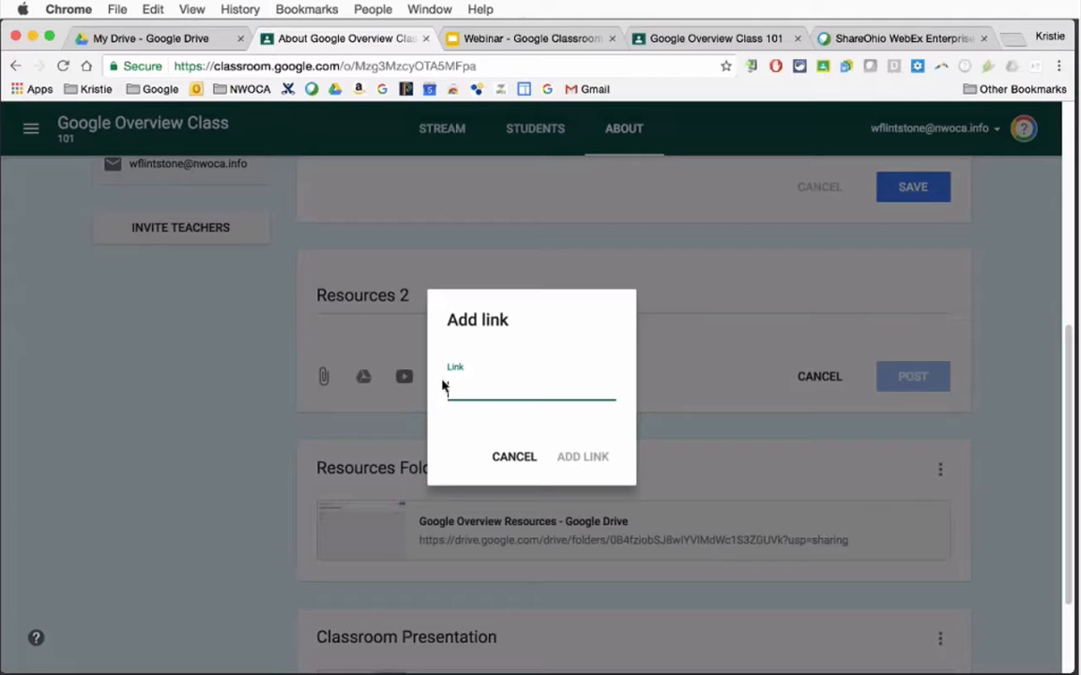
Switch to Google Drive and copy the shareable link of the Google Overview Resources folder
{"action": "left_click", "coordinate": [170, 47]}
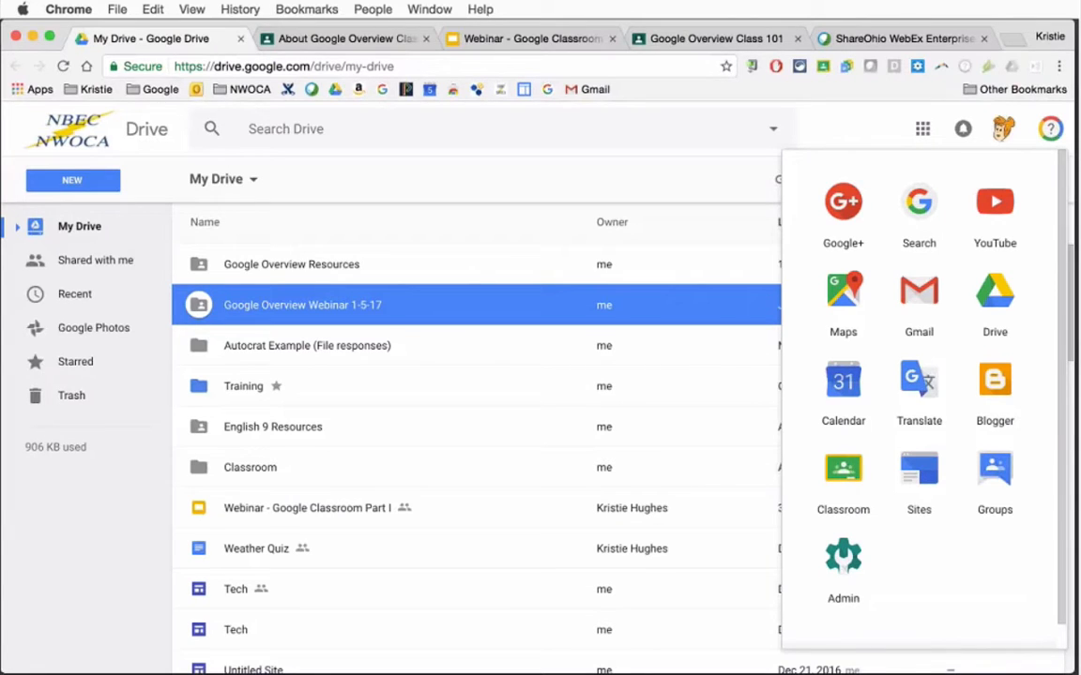
{"action": "left_click", "coordinate": [287, 267]}
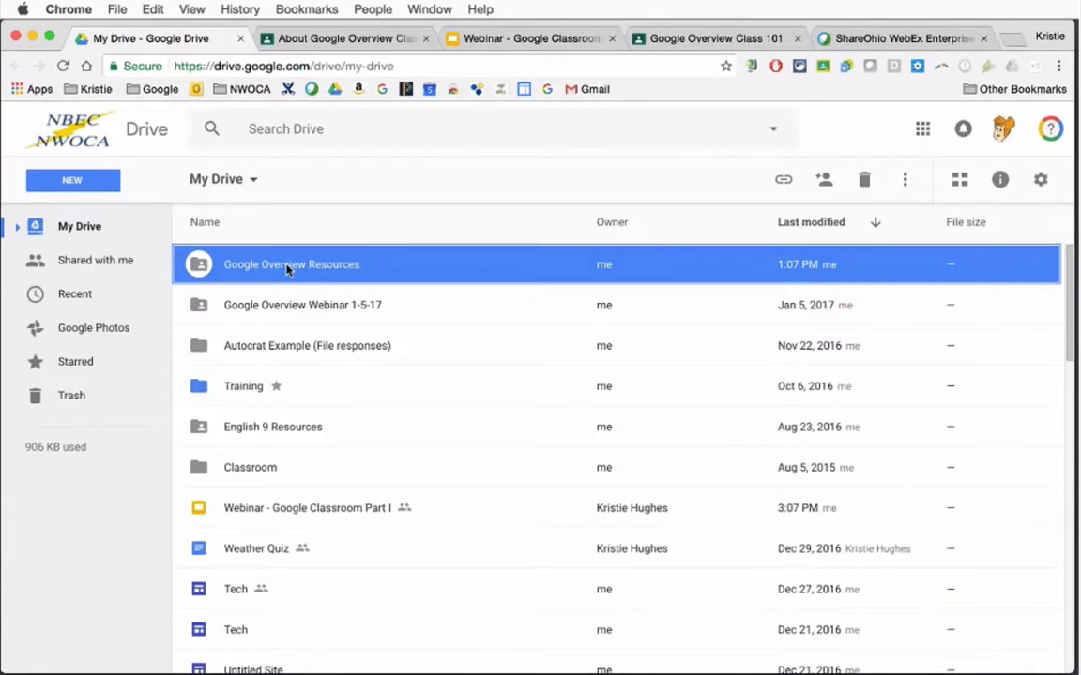
{"action": "right_click", "coordinate": [287, 268]}
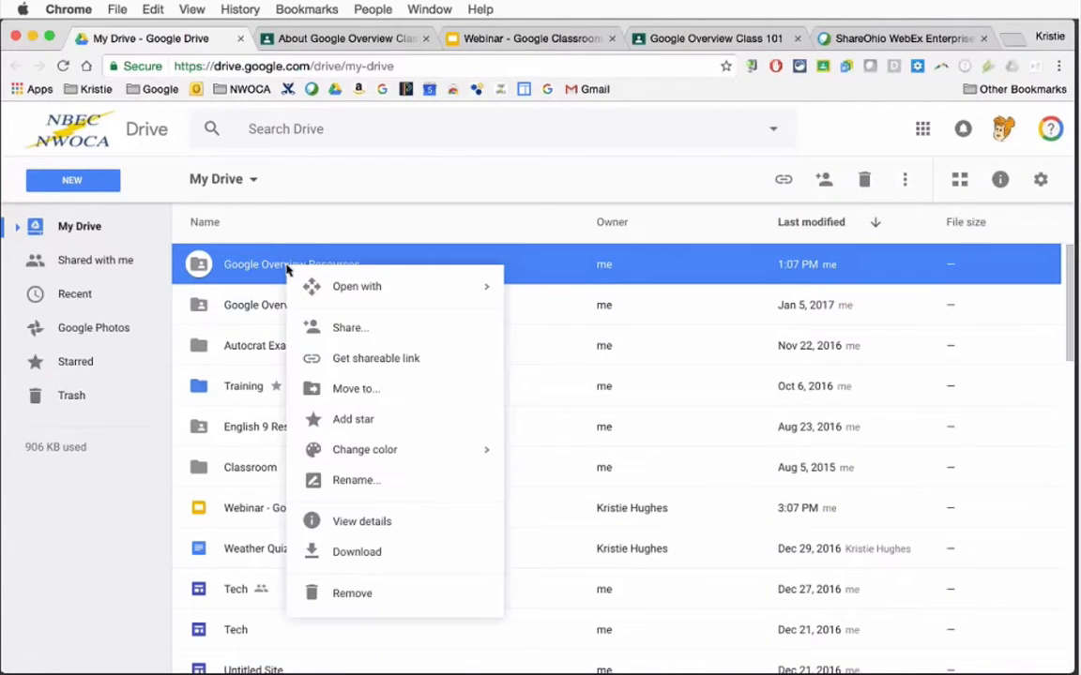
{"action": "left_click", "coordinate": [375, 358]}
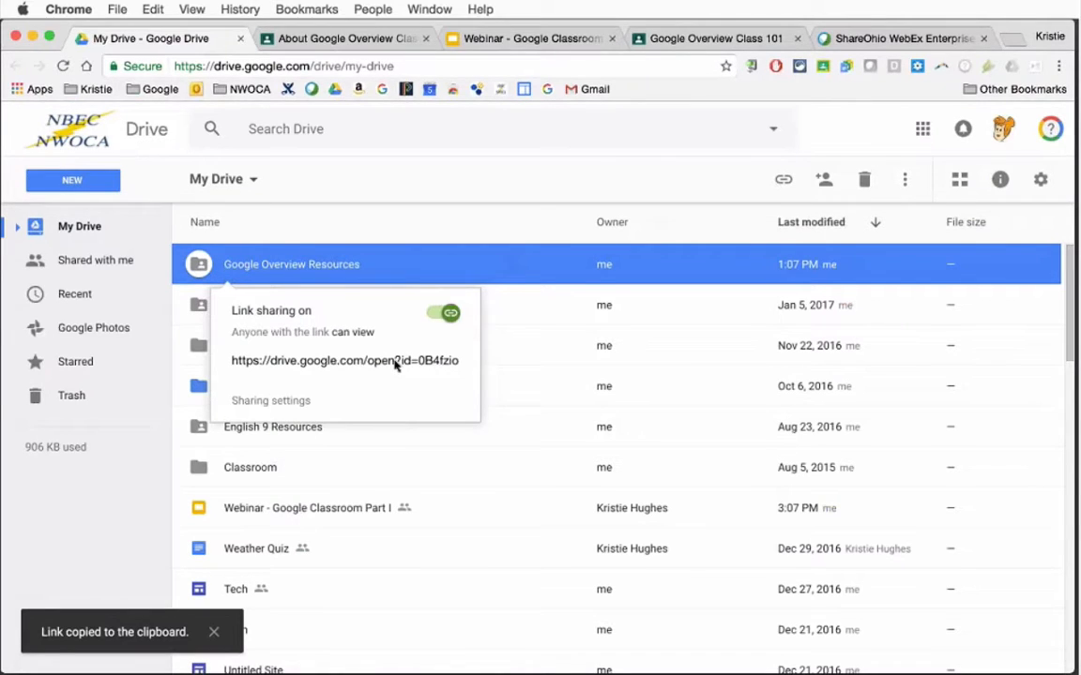
{"action": "left_click", "coordinate": [341, 362]}
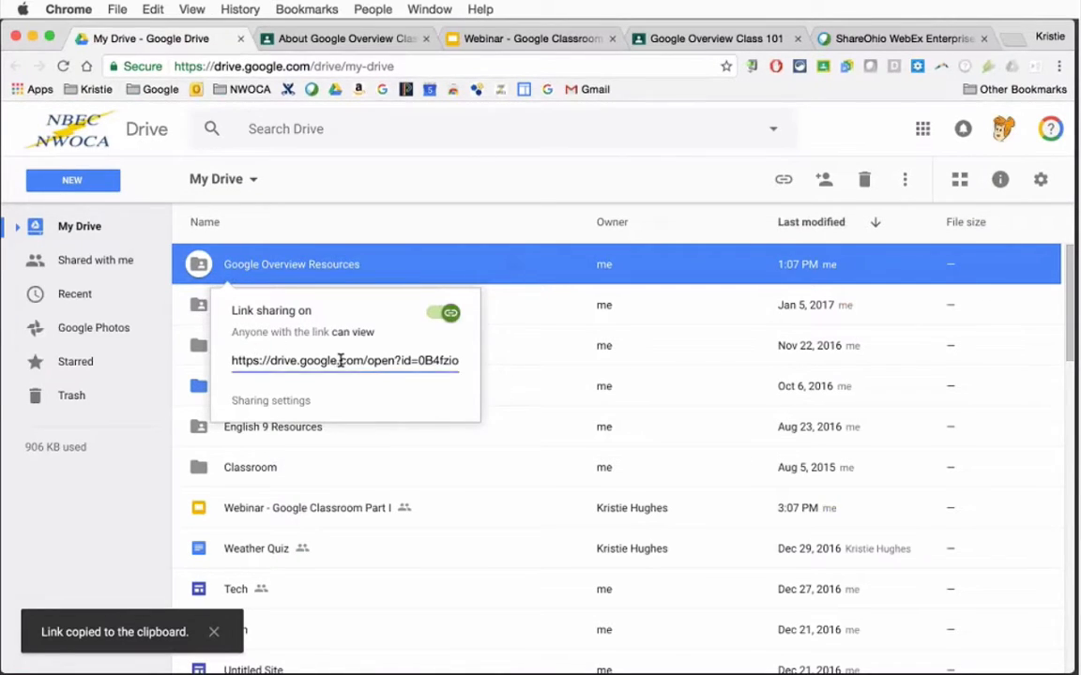
{"action": "left_click", "coordinate": [340, 362]}
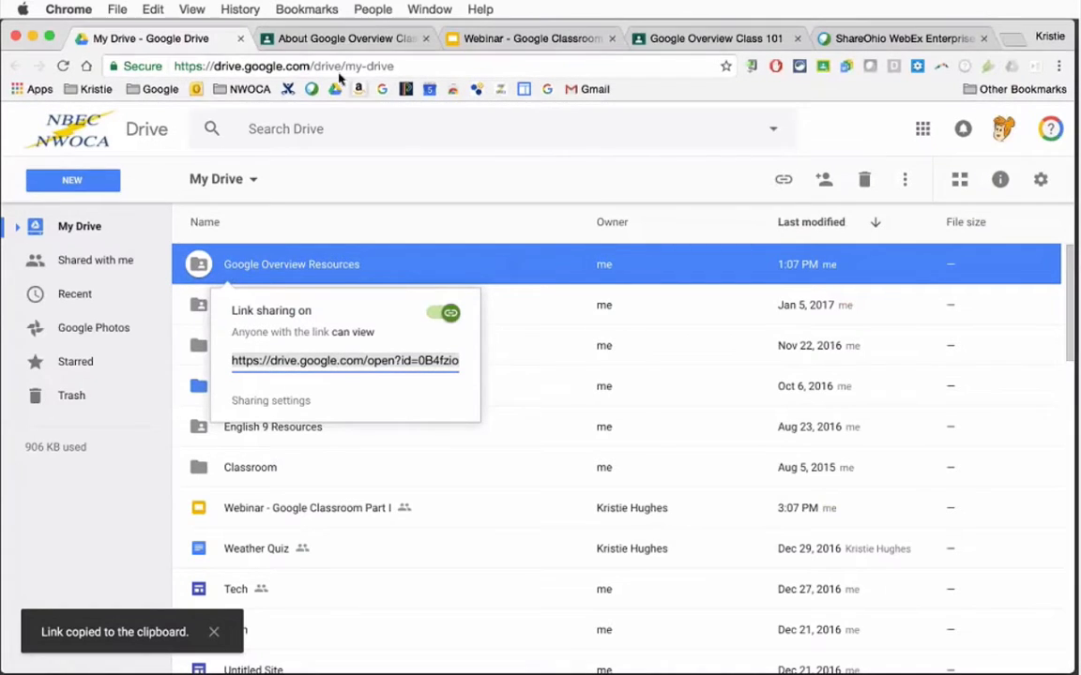
Return to Classroom, add the copied folder link to the Resources 2 material, and open it to check its destination
{"action": "left_click", "coordinate": [340, 38]}
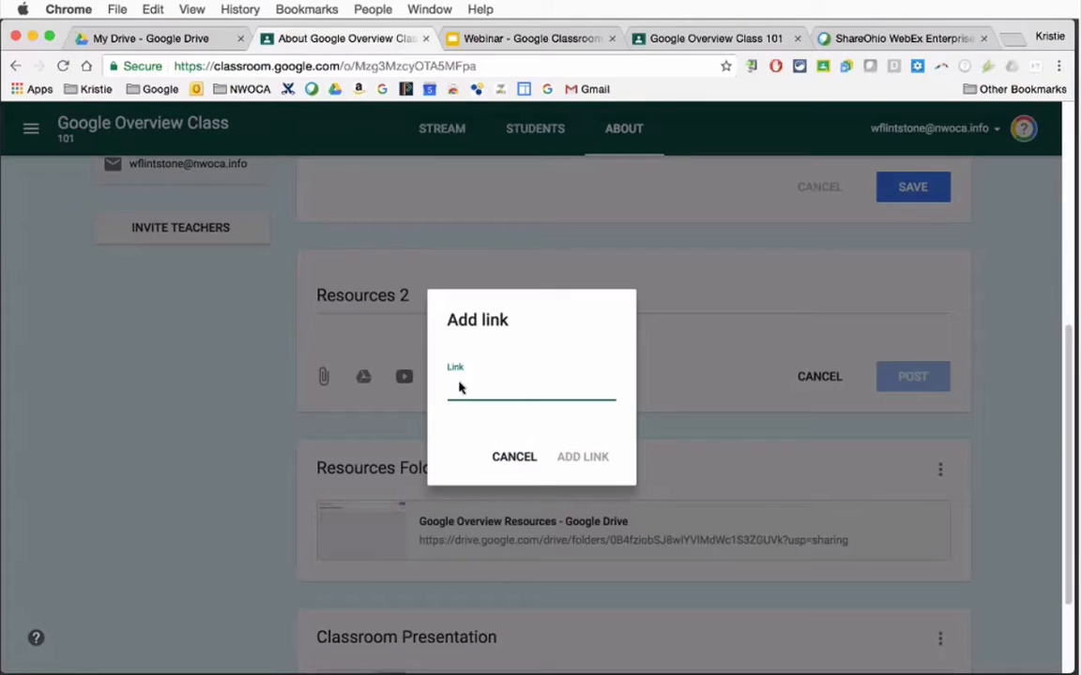
{"action": "key", "text": "super+v"}
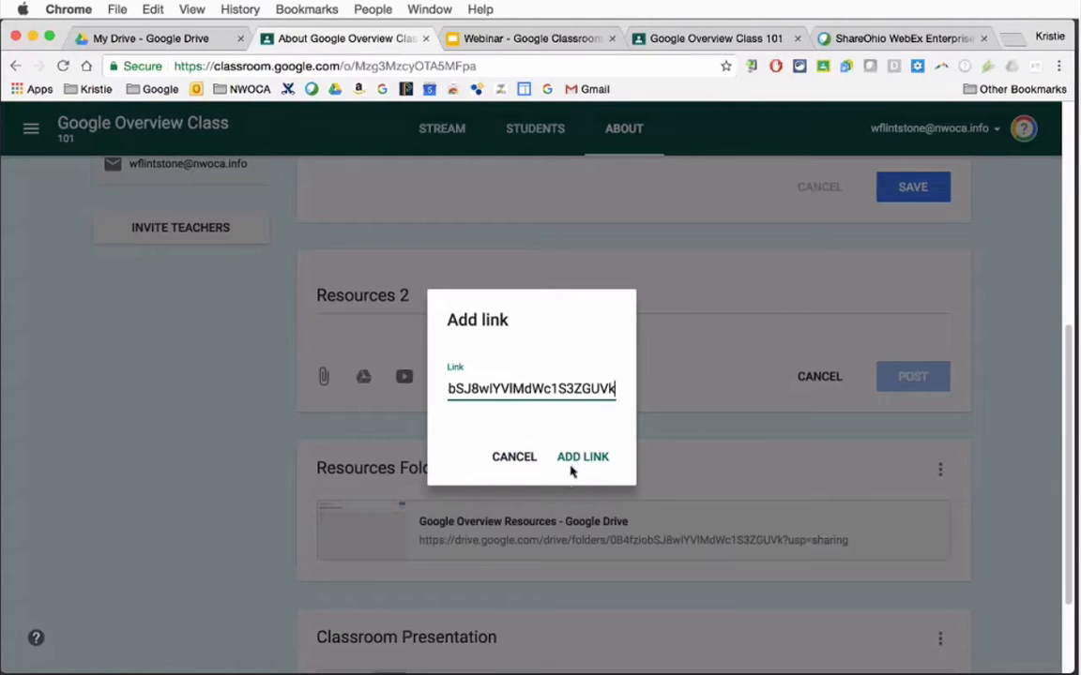
{"action": "left_click", "coordinate": [583, 462]}
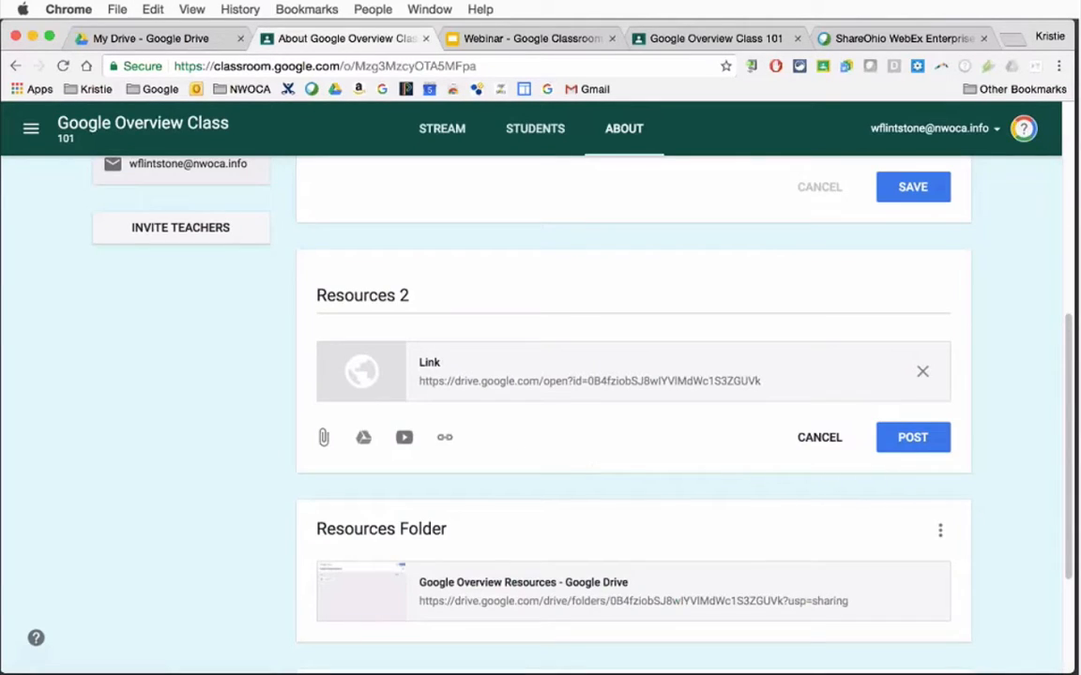
{"action": "left_click", "coordinate": [480, 388]}
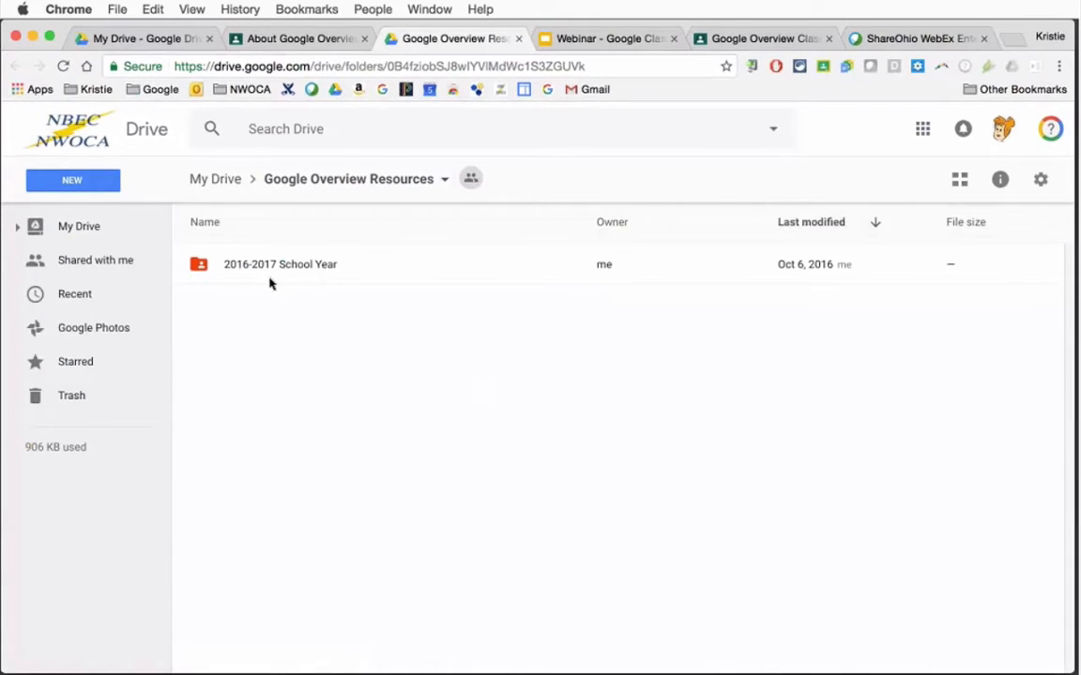
{"action": "left_click", "coordinate": [275, 42]}
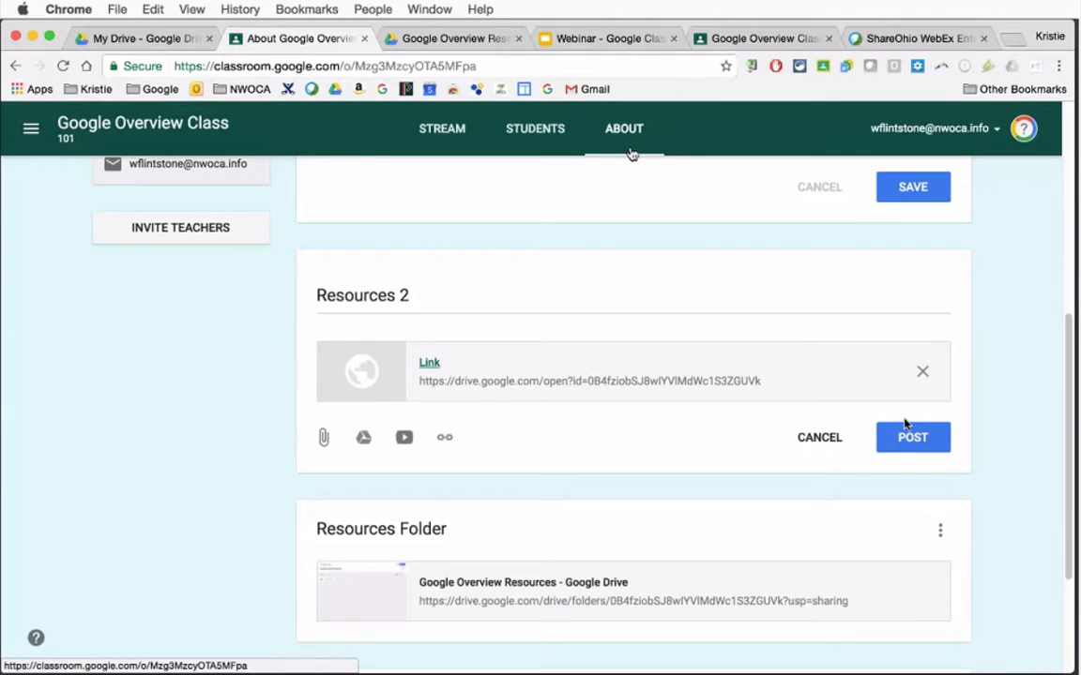
Go to the class stream and start a new announcement
{"action": "left_click_drag", "start_coordinate": [1069, 385], "coordinate": [1066, 188]}
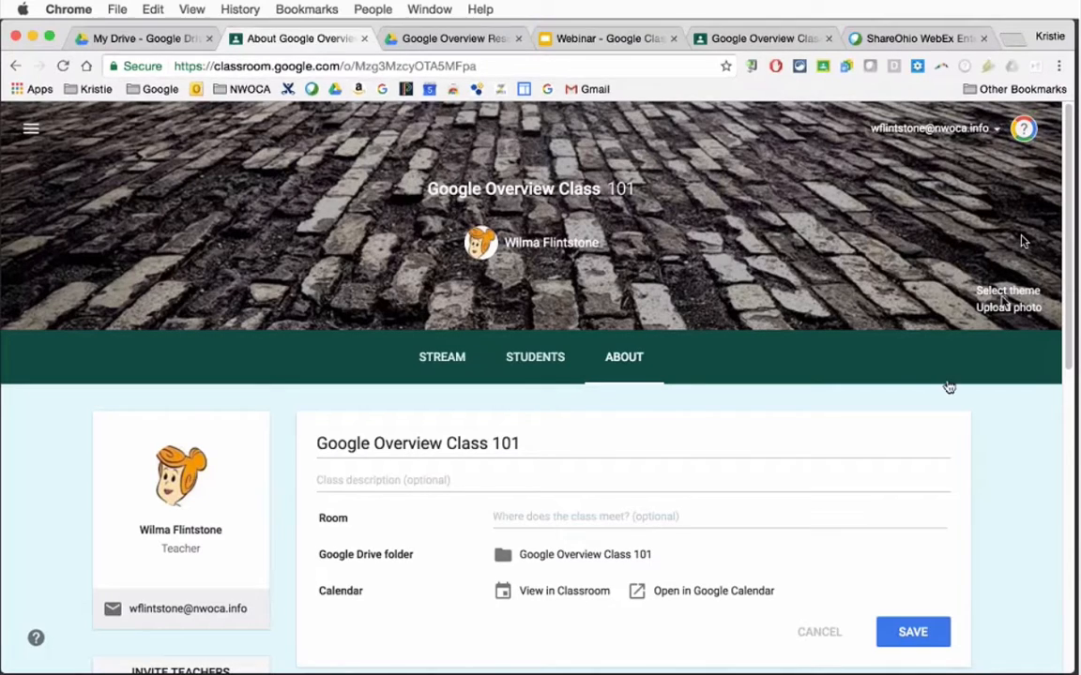
{"action": "left_click", "coordinate": [450, 361]}
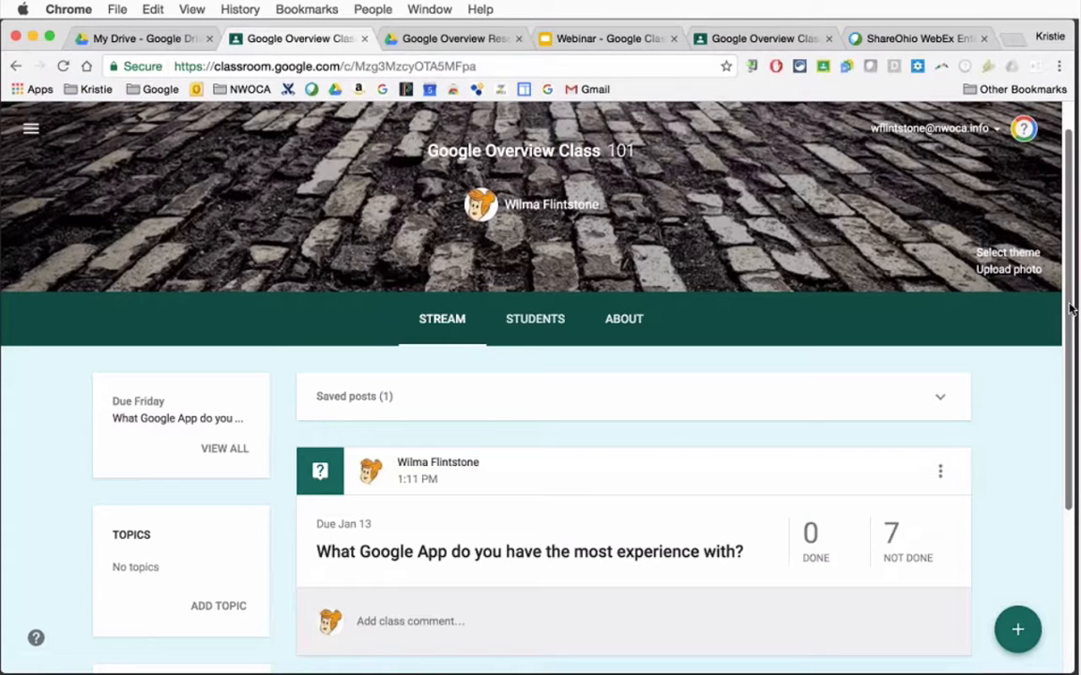
{"action": "scroll", "coordinate": [1070, 309], "scroll_direction": "down", "scroll_amount": 1}
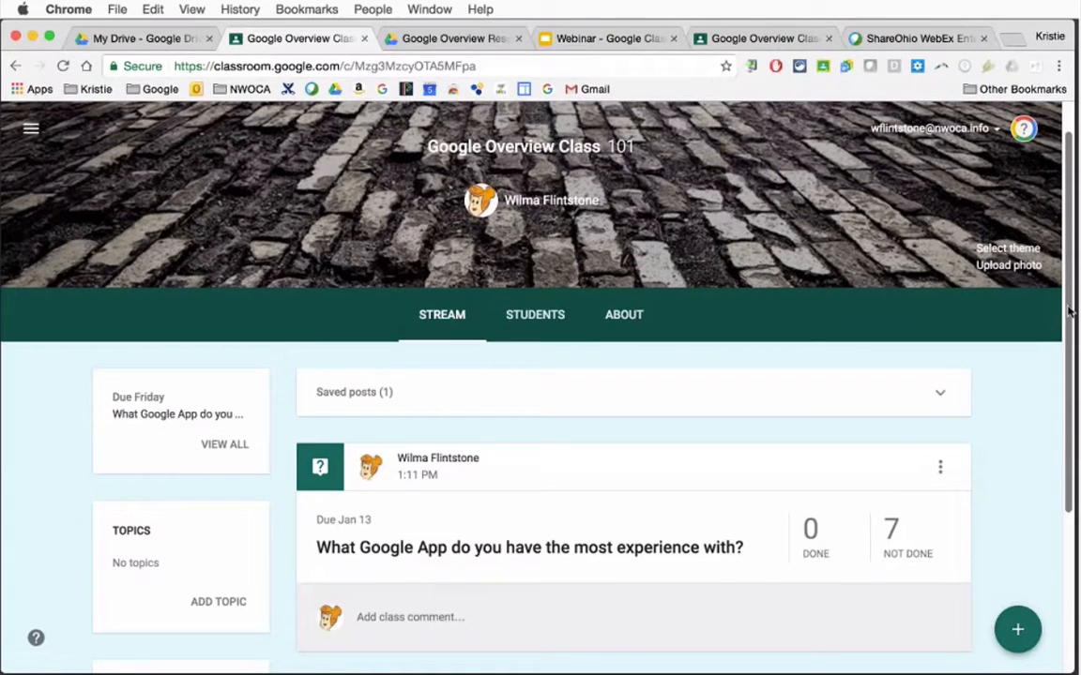
{"action": "scroll", "coordinate": [848, 359], "scroll_direction": "down", "scroll_amount": 1}
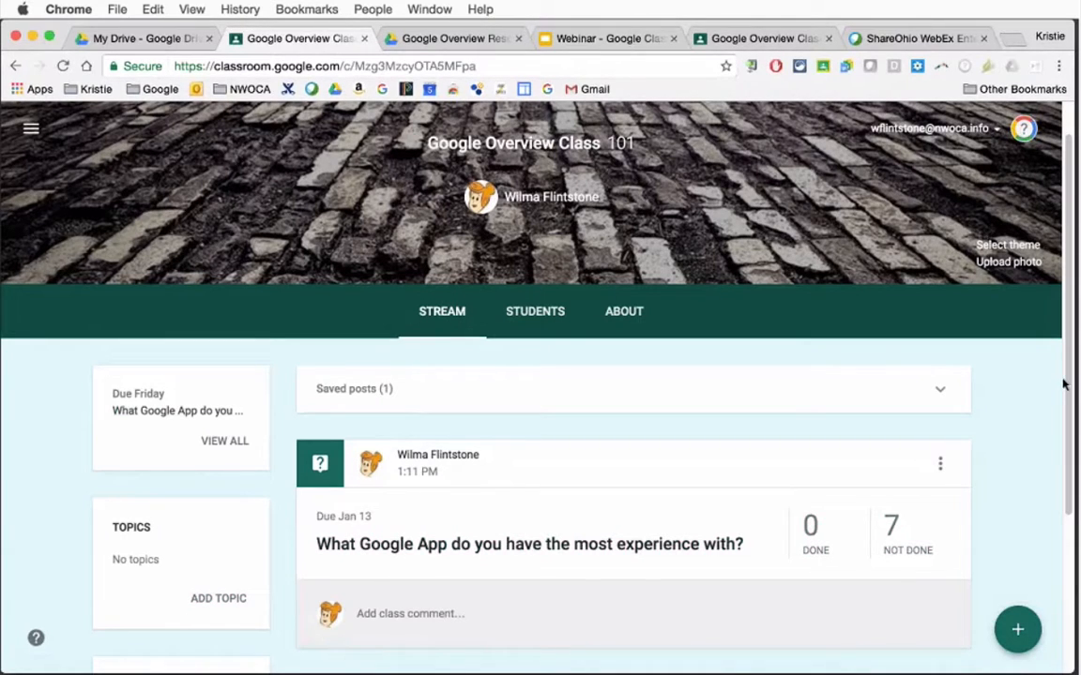
{"action": "scroll", "coordinate": [1063, 443], "scroll_direction": "down", "scroll_amount": 1}
{"action": "scroll", "coordinate": [1063, 442], "scroll_direction": "down", "scroll_amount": 2}
{"action": "mouse_move", "coordinate": [1019, 634]}
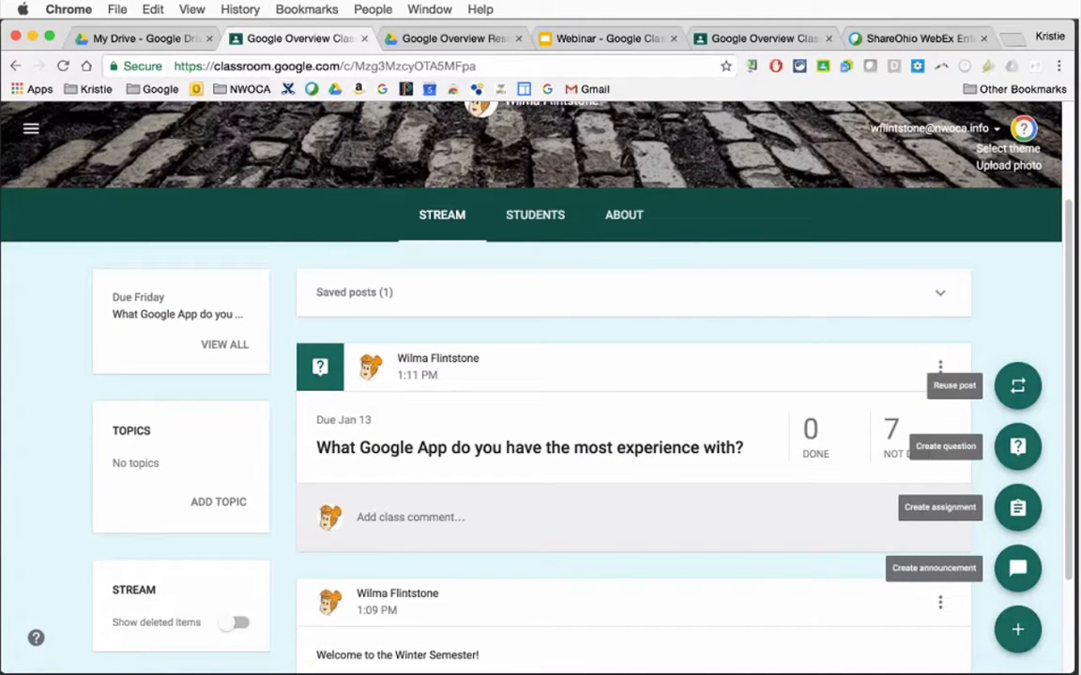
{"action": "left_click", "coordinate": [1018, 569]}
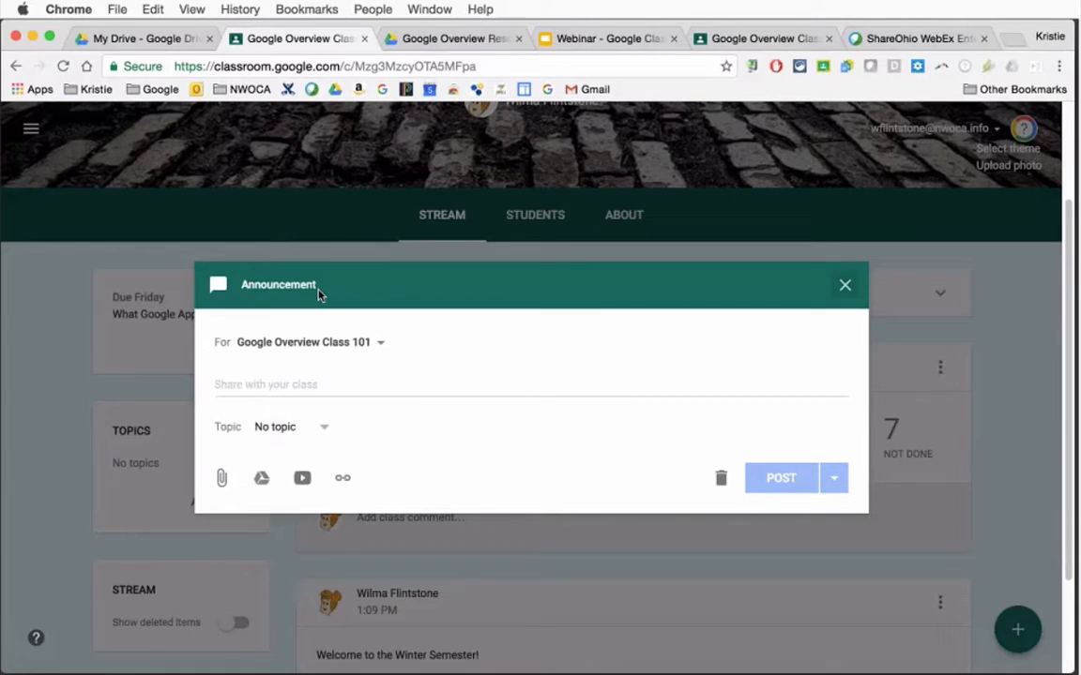
Address the announcement to the English 9 Period 4 class as well as Google Overview Class 101
{"action": "left_click", "coordinate": [314, 385]}
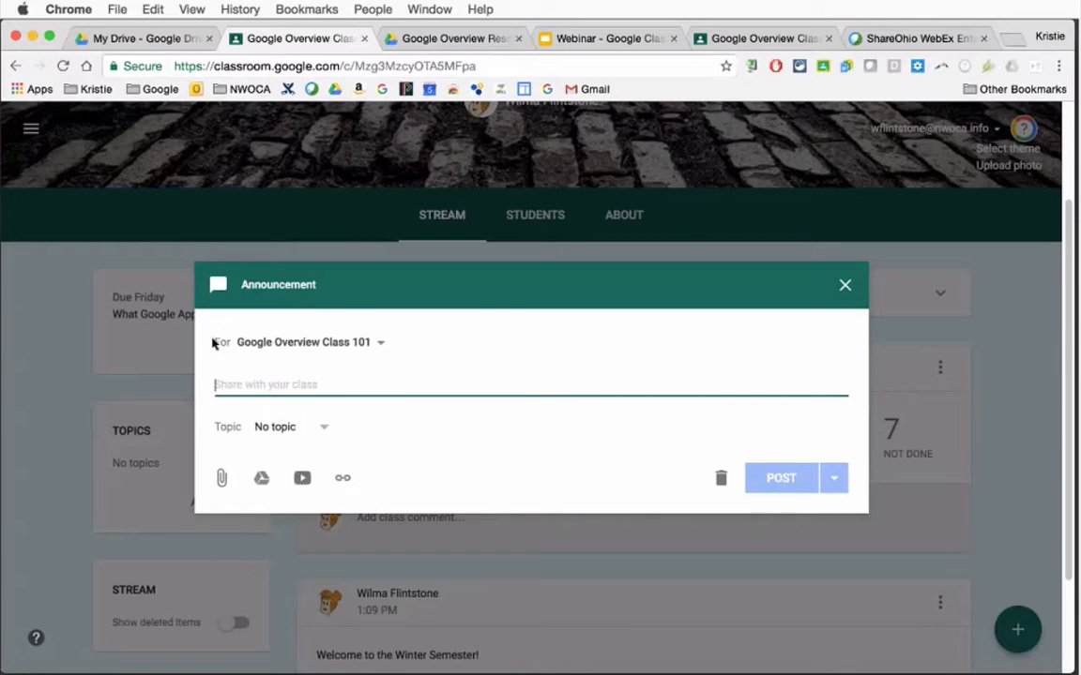
{"action": "left_click", "coordinate": [279, 349]}
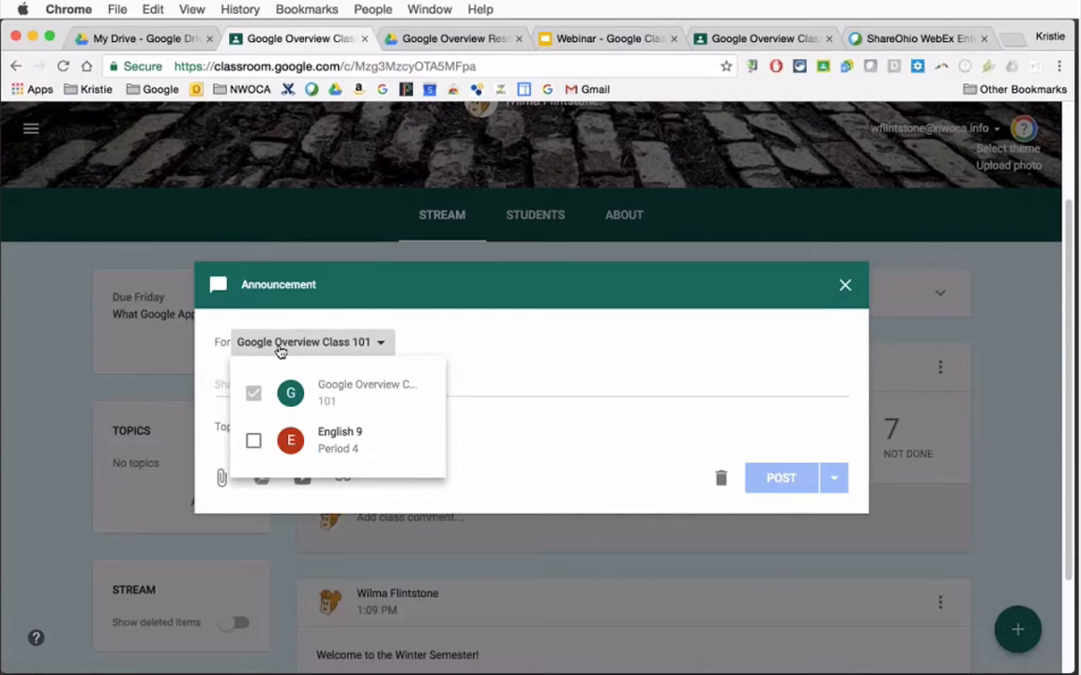
{"action": "left_click", "coordinate": [253, 440]}
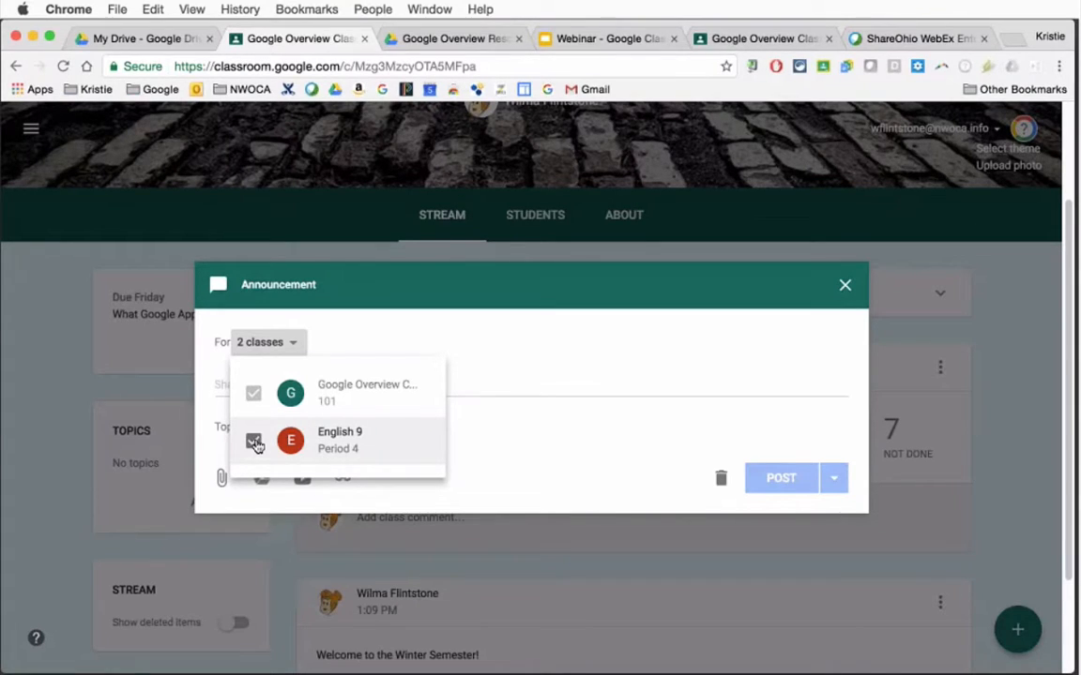
{"action": "left_click", "coordinate": [253, 441]}
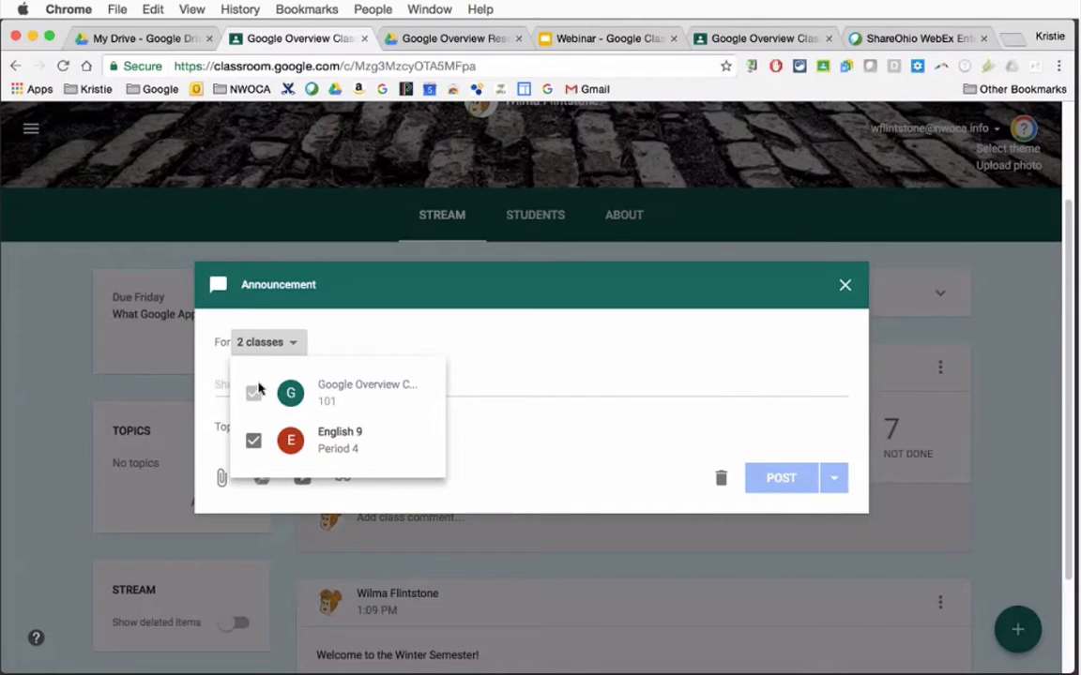
{"action": "left_click", "coordinate": [358, 345]}
{"action": "left_click", "coordinate": [374, 391]}
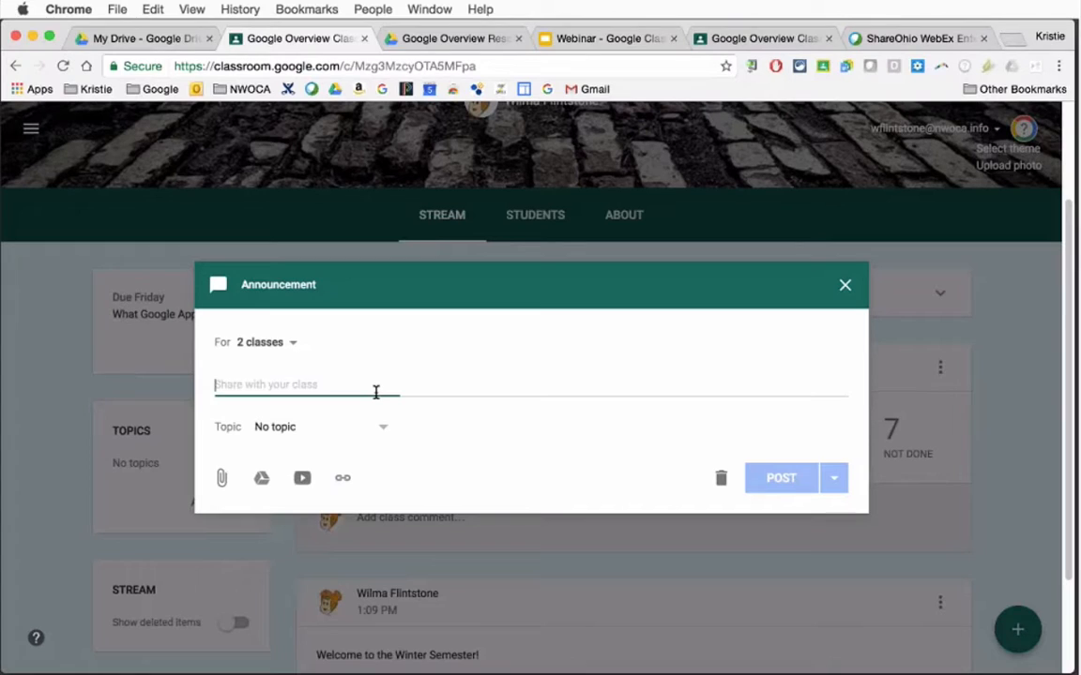
Enter "Announcement" as the announcement's text and save it as a draft
{"action": "type", "text": "Announce"}
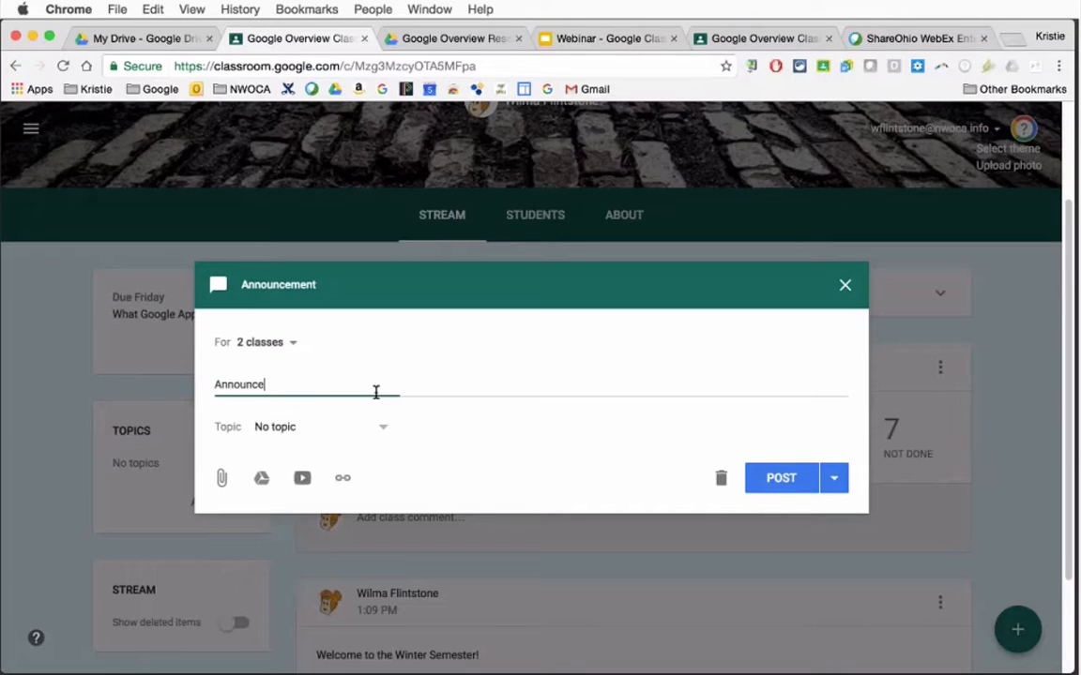
{"action": "type", "text": ",e"}
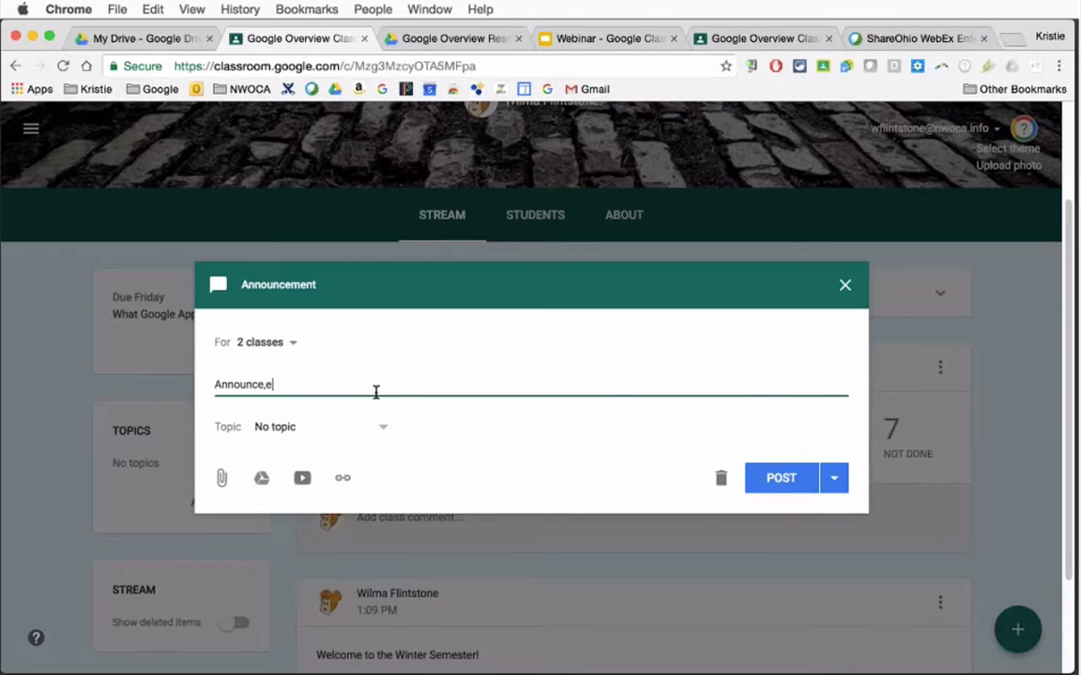
{"action": "key", "text": "BackSpace"}
{"action": "key", "text": "BackSpace"}
{"action": "type", "text": "ment"}
{"action": "left_click", "coordinate": [833, 478]}
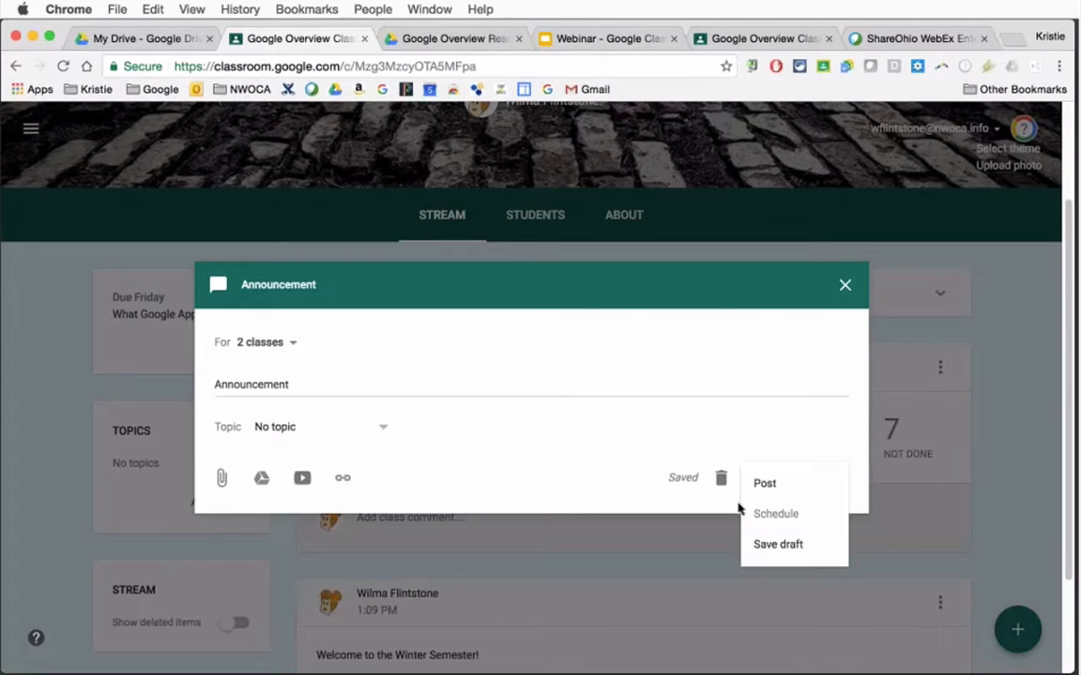
{"action": "left_click", "coordinate": [784, 545]}
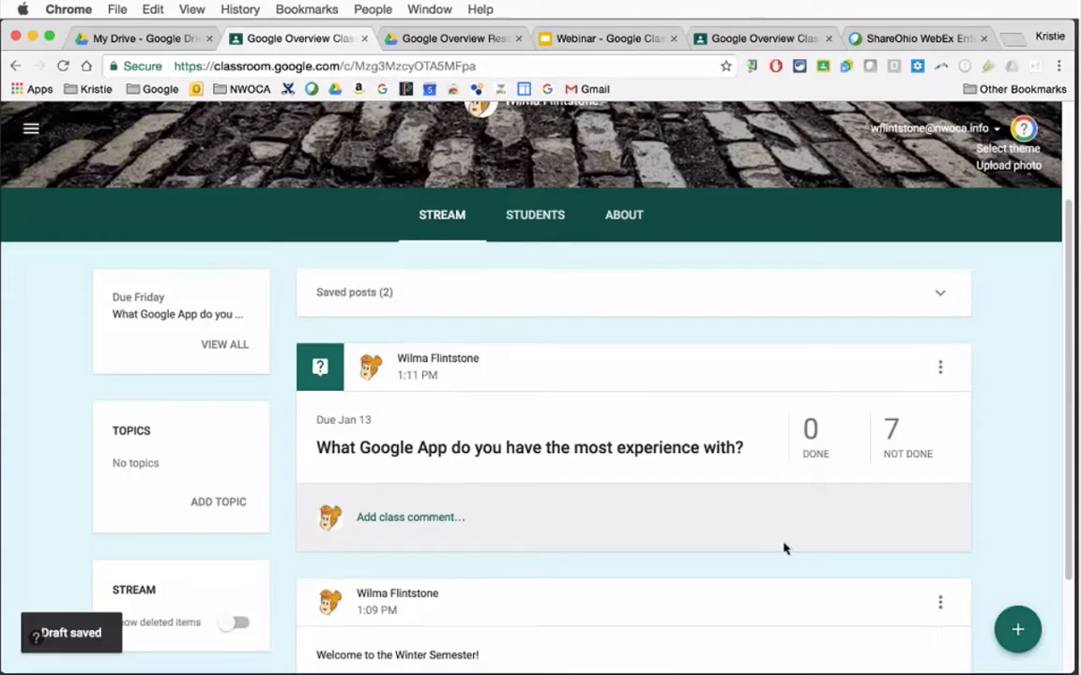
Open the "Announcement" draft from the saved posts and post it to the class stream
{"action": "left_click", "coordinate": [368, 299]}
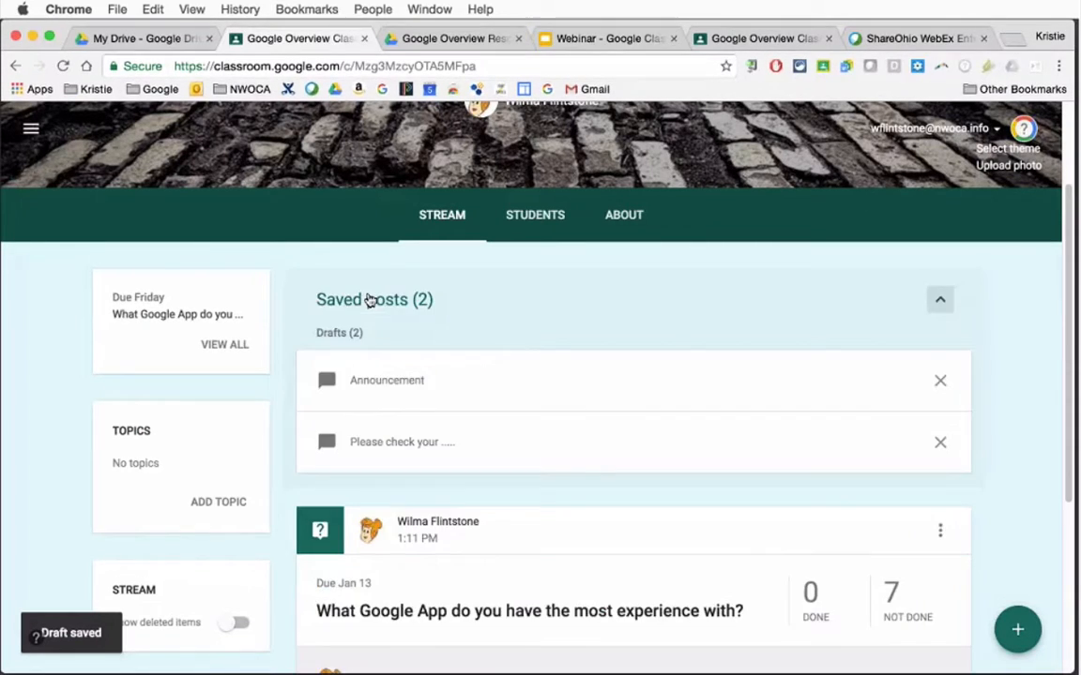
{"action": "left_click", "coordinate": [404, 389]}
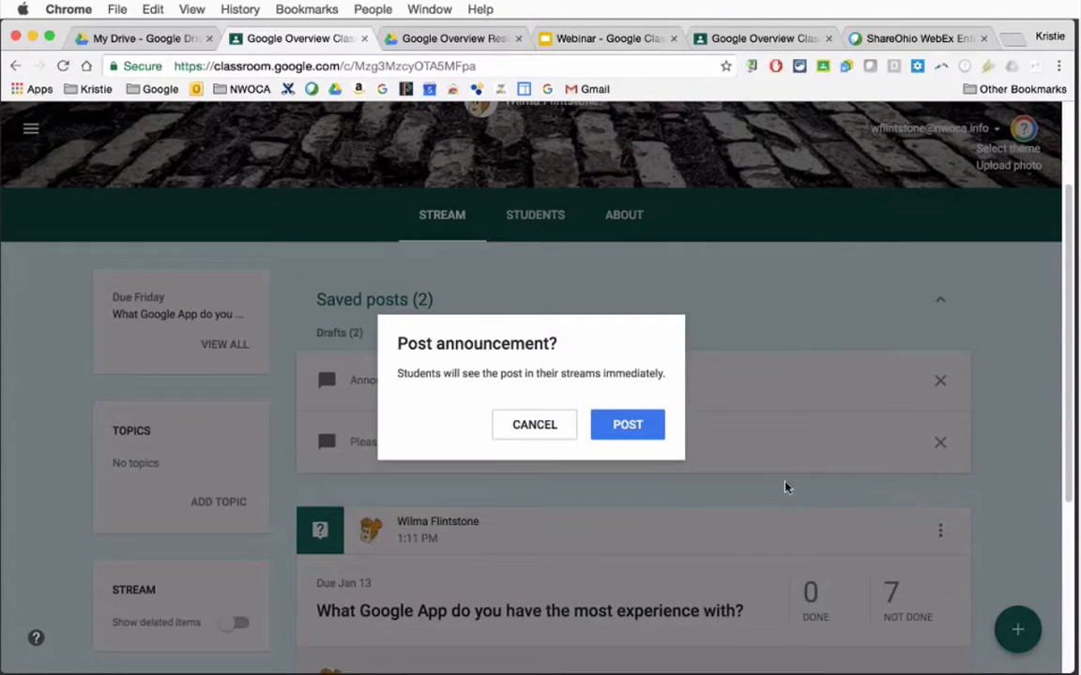
{"action": "left_click", "coordinate": [630, 426]}
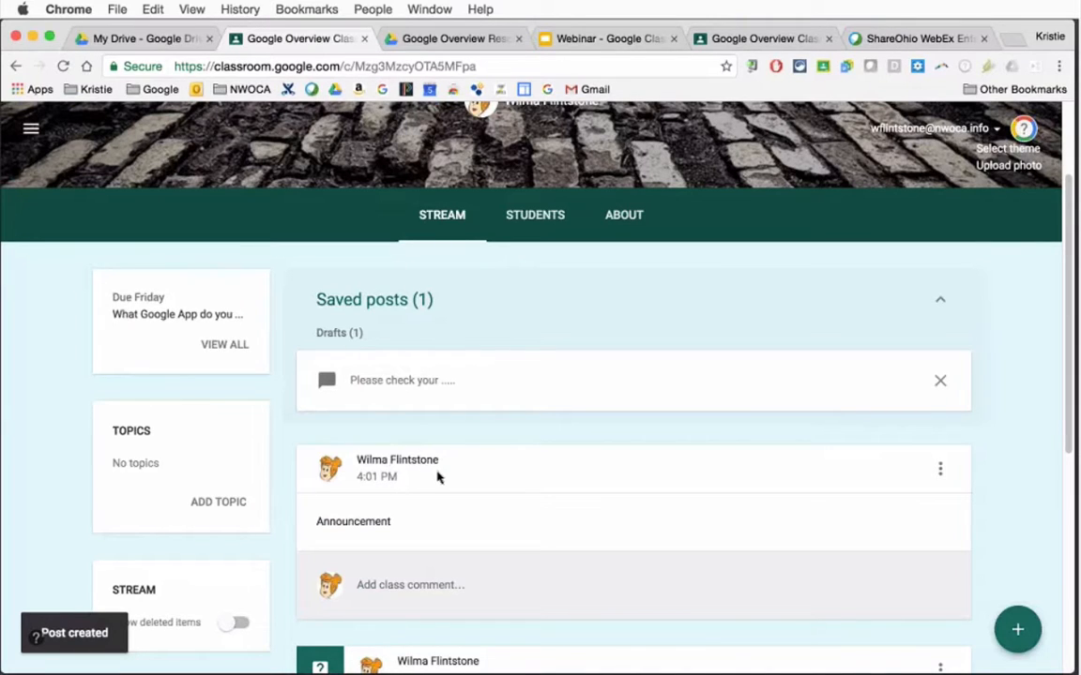
Move the question "What Google App do you have the most experience with?" to the top of the stream and reopen its post options
{"action": "left_click", "coordinate": [940, 469]}
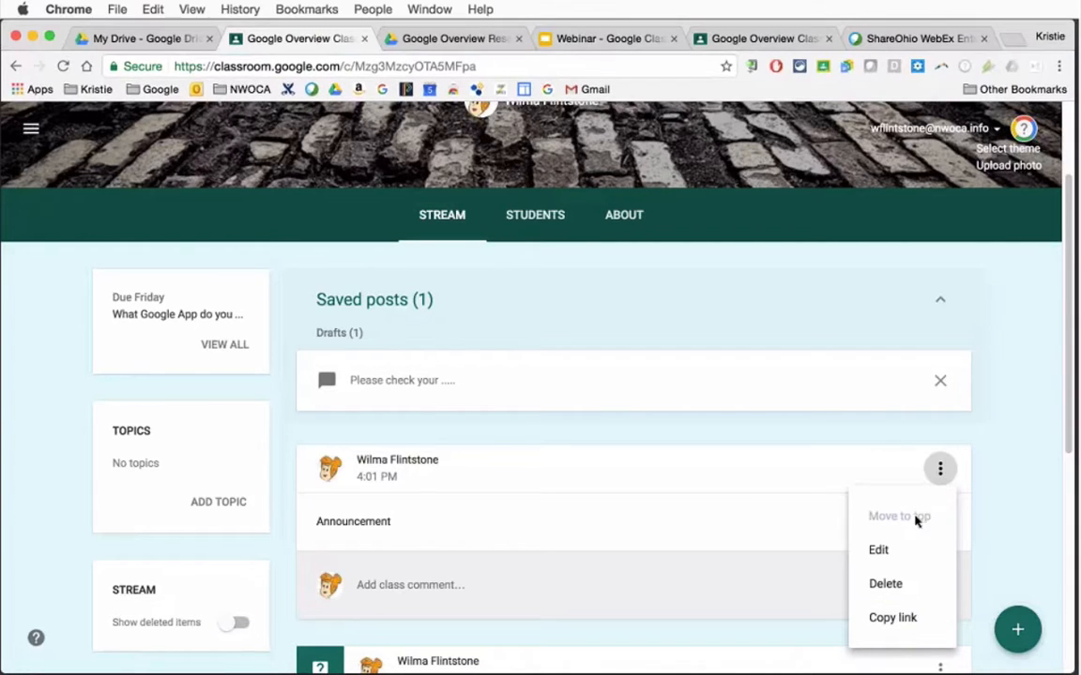
{"action": "scroll", "coordinate": [1067, 429], "scroll_direction": "down", "scroll_amount": 5}
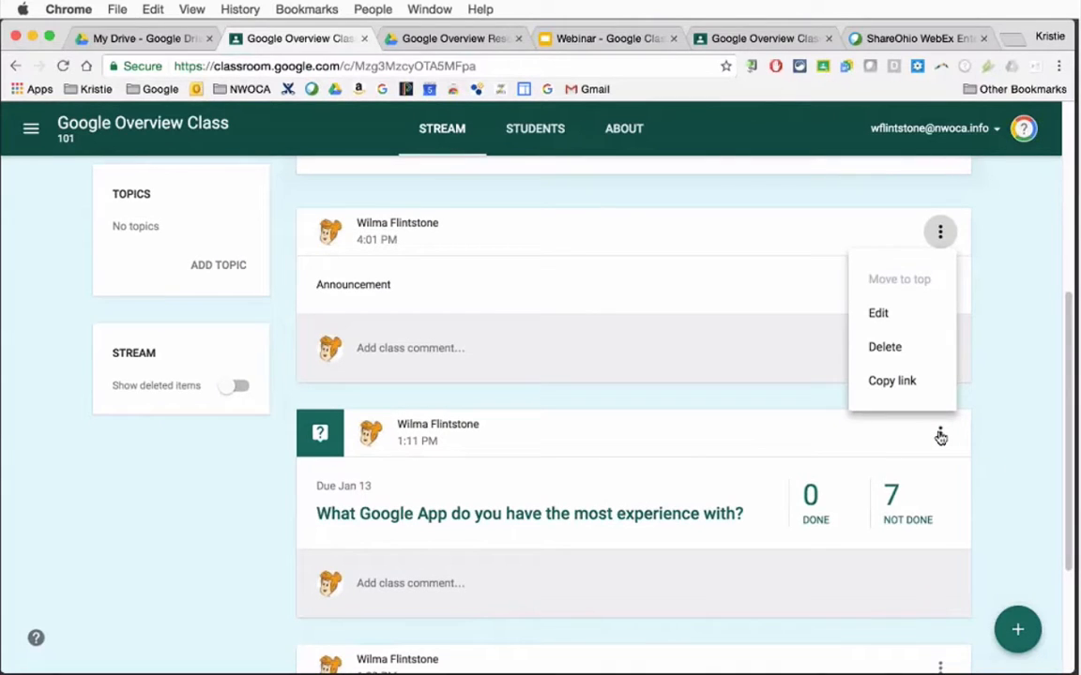
{"action": "left_click", "coordinate": [939, 435]}
{"action": "left_click", "coordinate": [939, 435]}
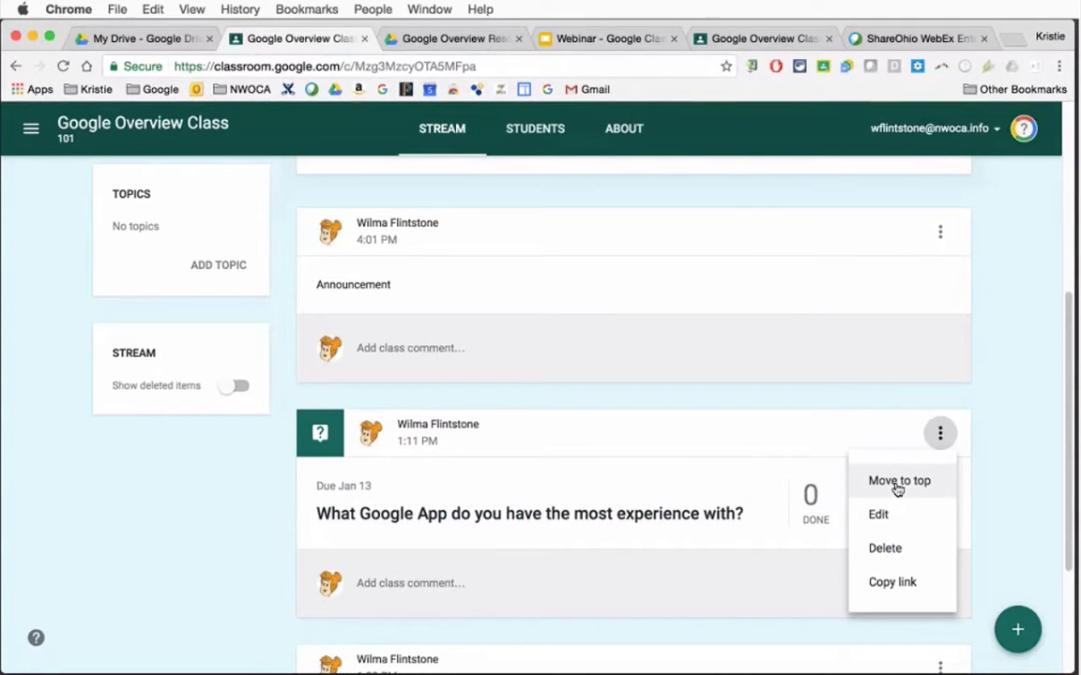
{"action": "left_click", "coordinate": [898, 485]}
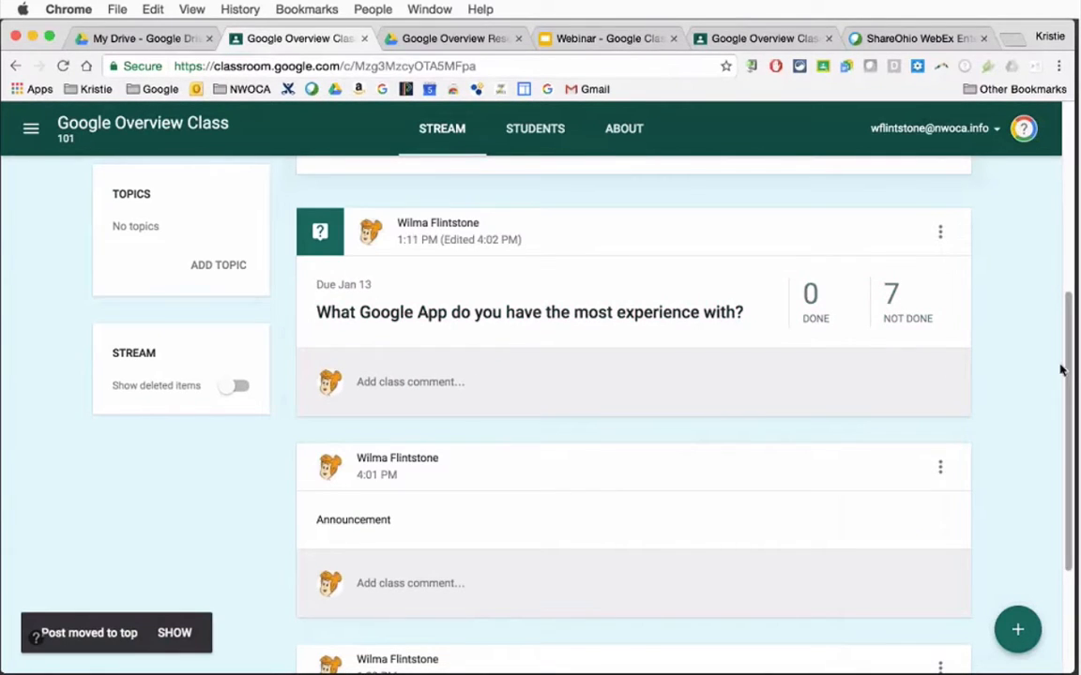
{"action": "left_click_drag", "start_coordinate": [1071, 367], "coordinate": [1070, 309]}
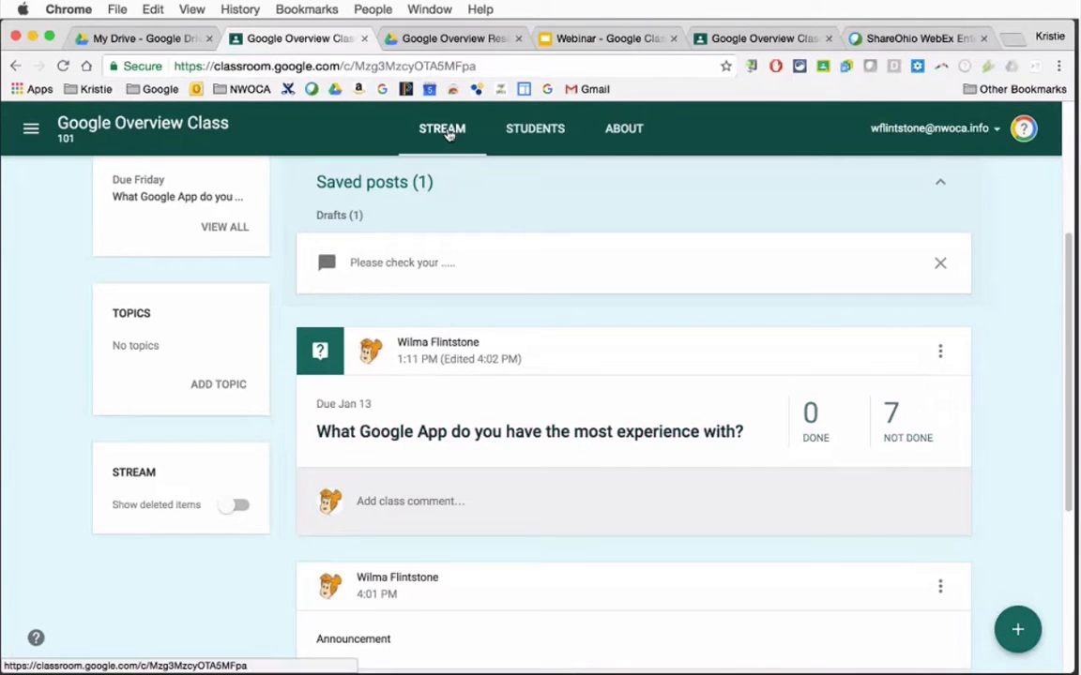
{"action": "left_click", "coordinate": [940, 352]}
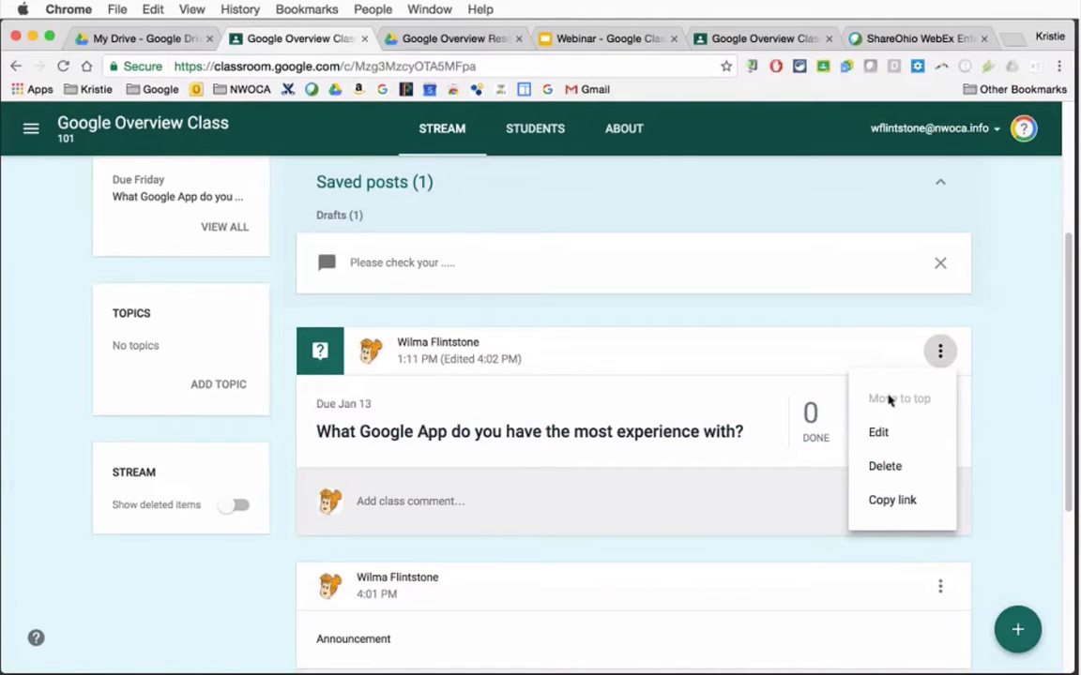
Create a question for Google Overview Class 101 with the text "Any questions?"
{"action": "mouse_move", "coordinate": [1019, 638]}
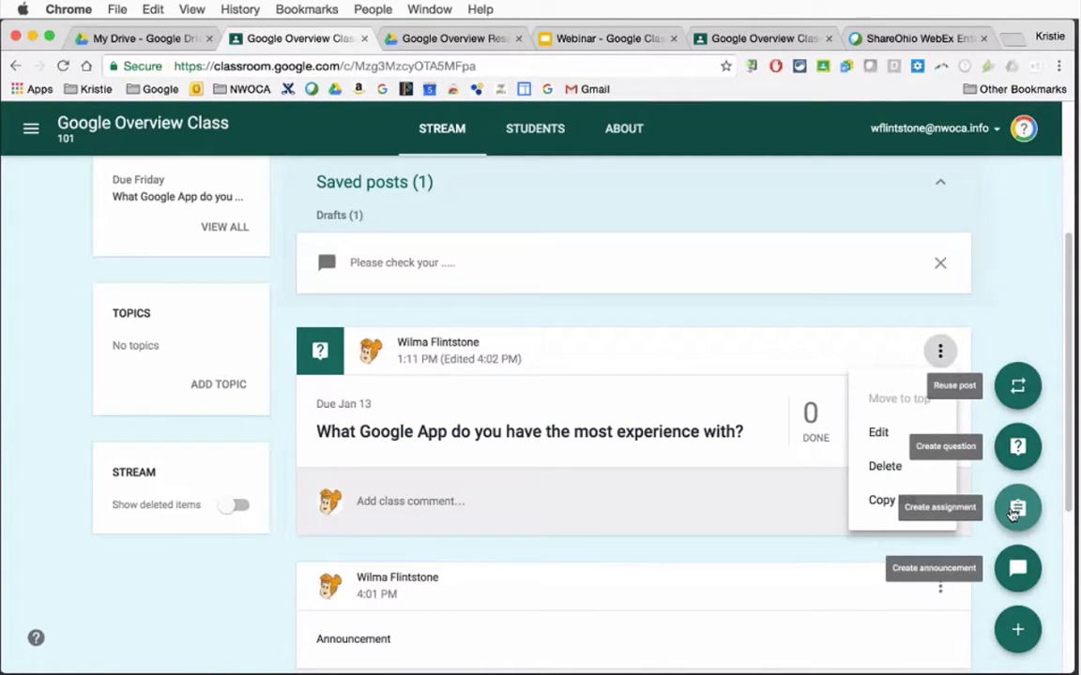
{"action": "left_click", "coordinate": [1013, 447]}
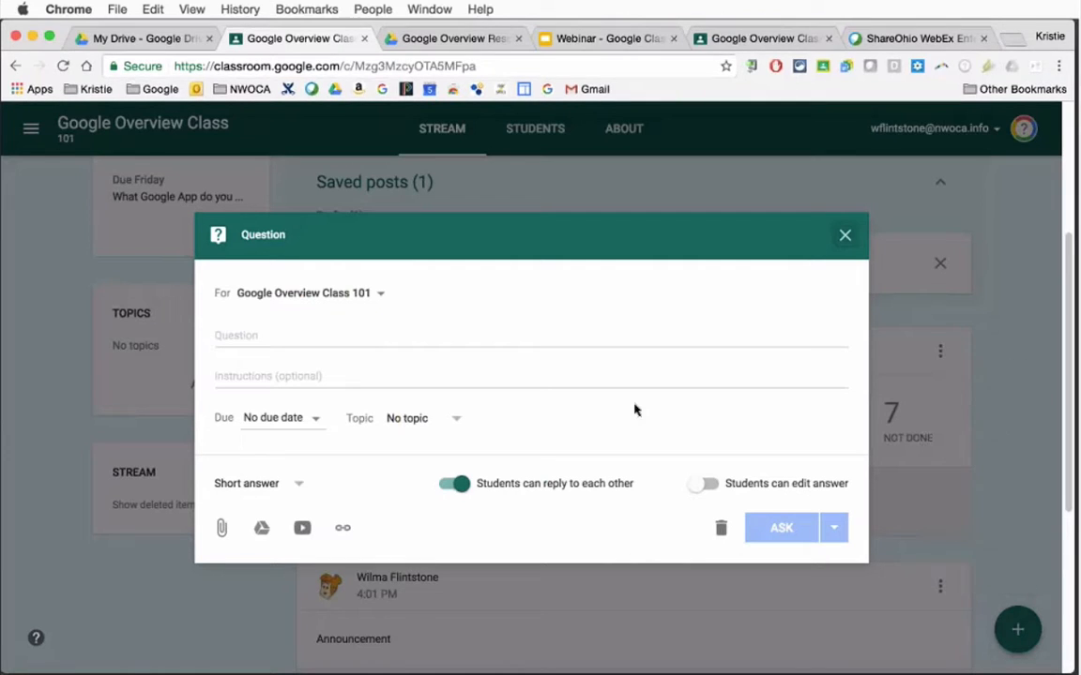
{"action": "left_click", "coordinate": [504, 336]}
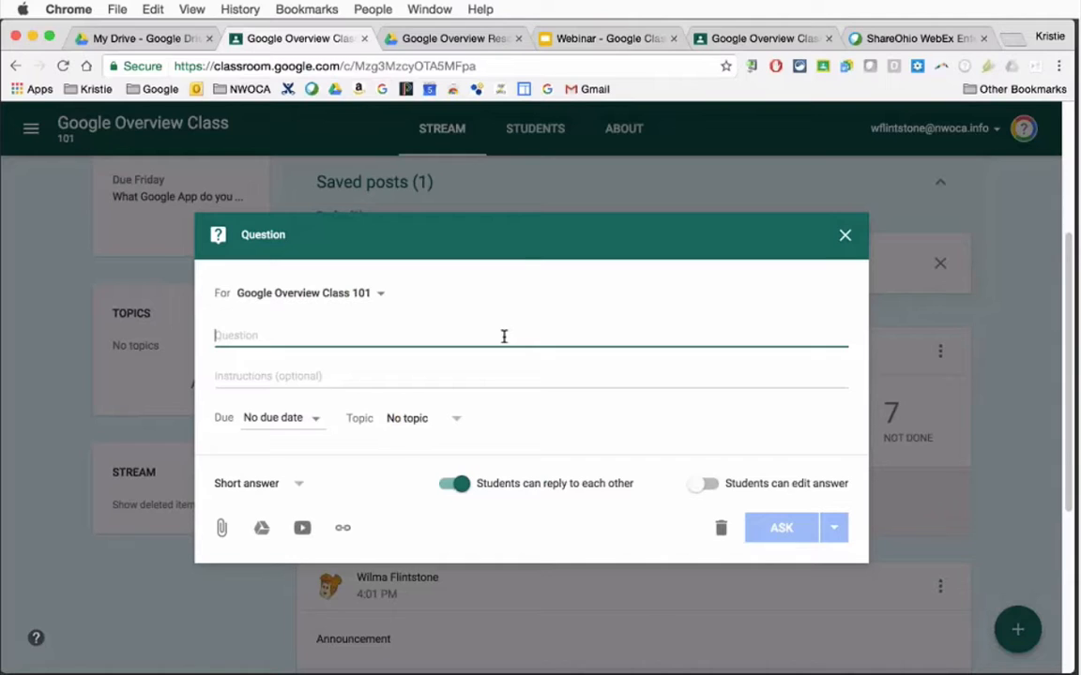
{"action": "type", "text": "Any "}
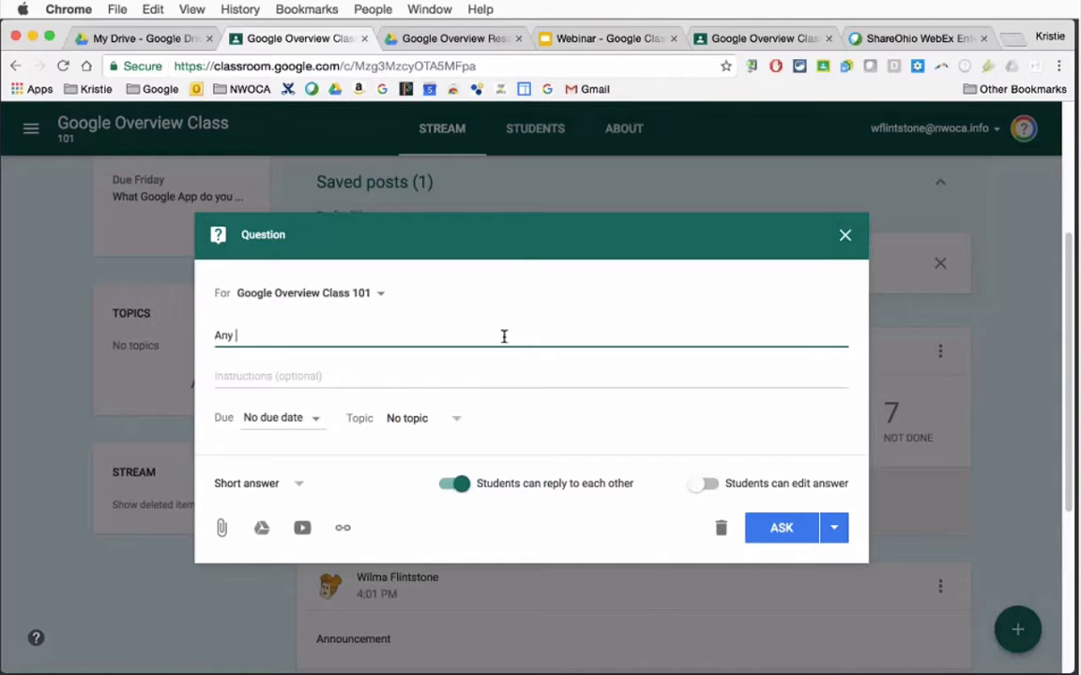
{"action": "type", "text": "qu"}
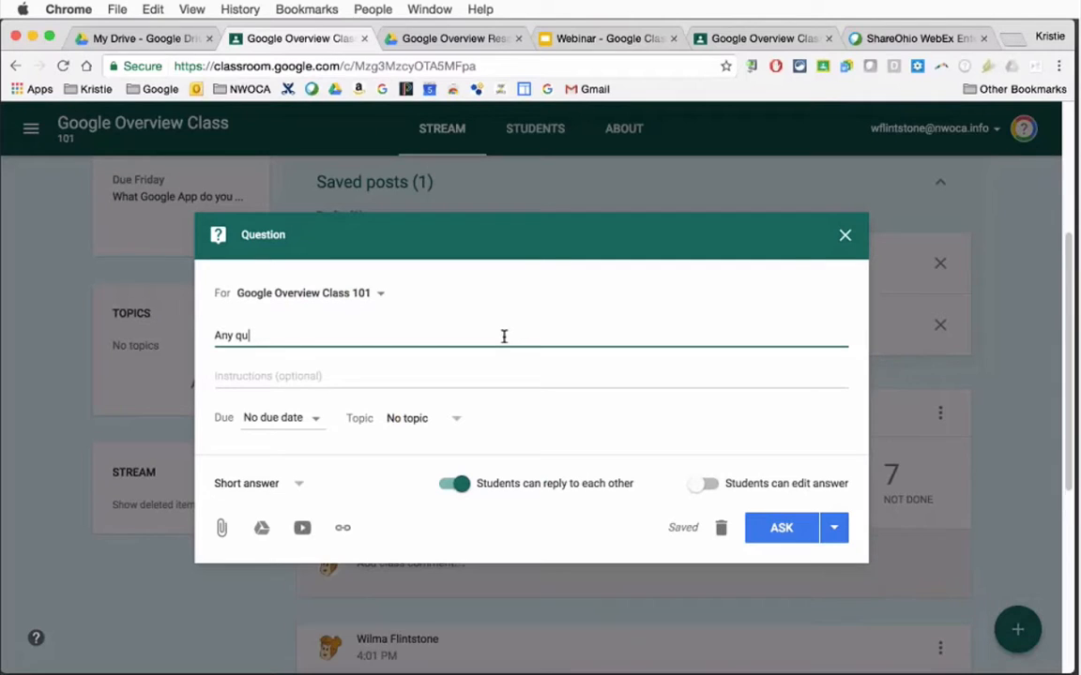
{"action": "type", "text": "estions?"}
Set the "Any questions?" question to be due tomorrow
{"action": "left_click", "coordinate": [315, 421]}
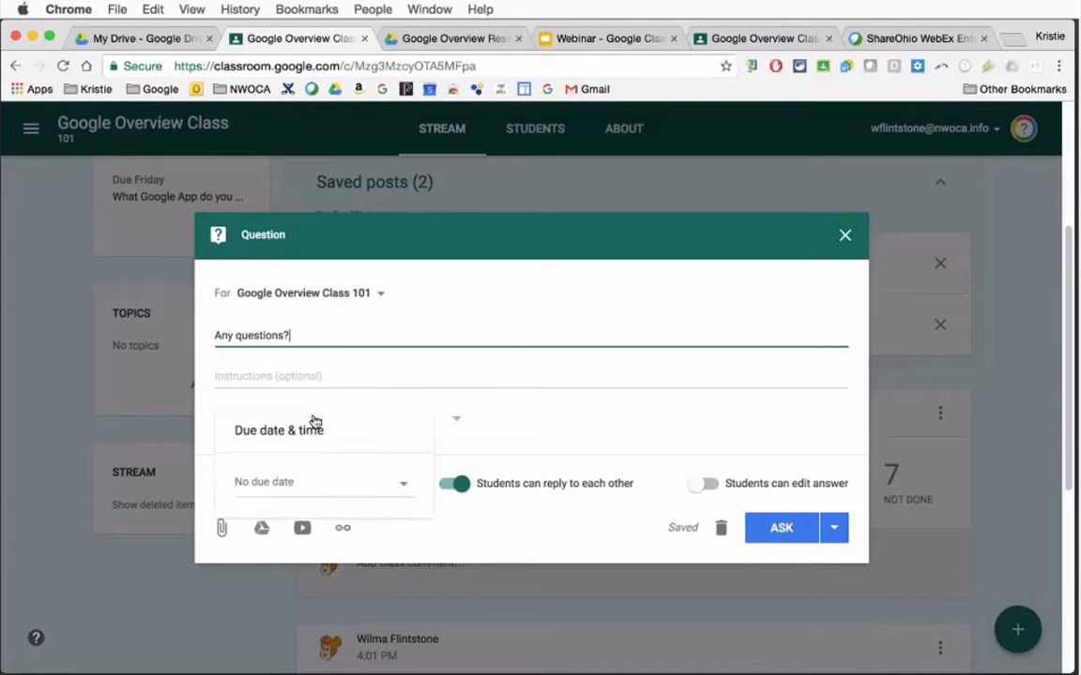
{"action": "left_click", "coordinate": [319, 494]}
{"action": "left_click", "coordinate": [526, 426]}
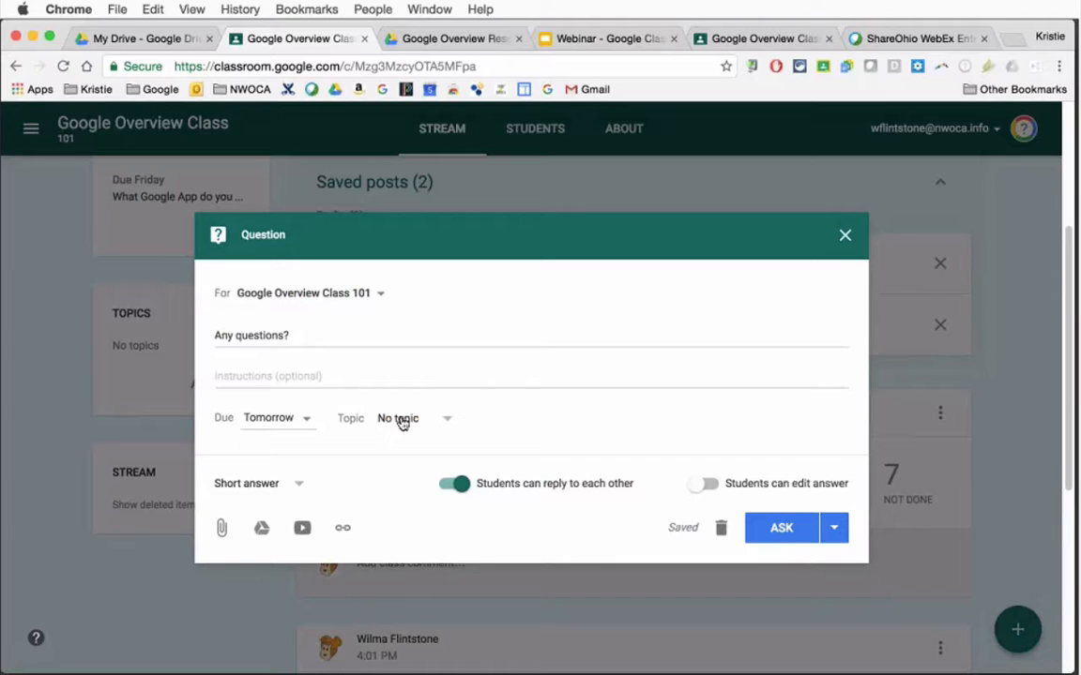
Create the topic "Chapter 5" and file the question under it
{"action": "left_click", "coordinate": [402, 424]}
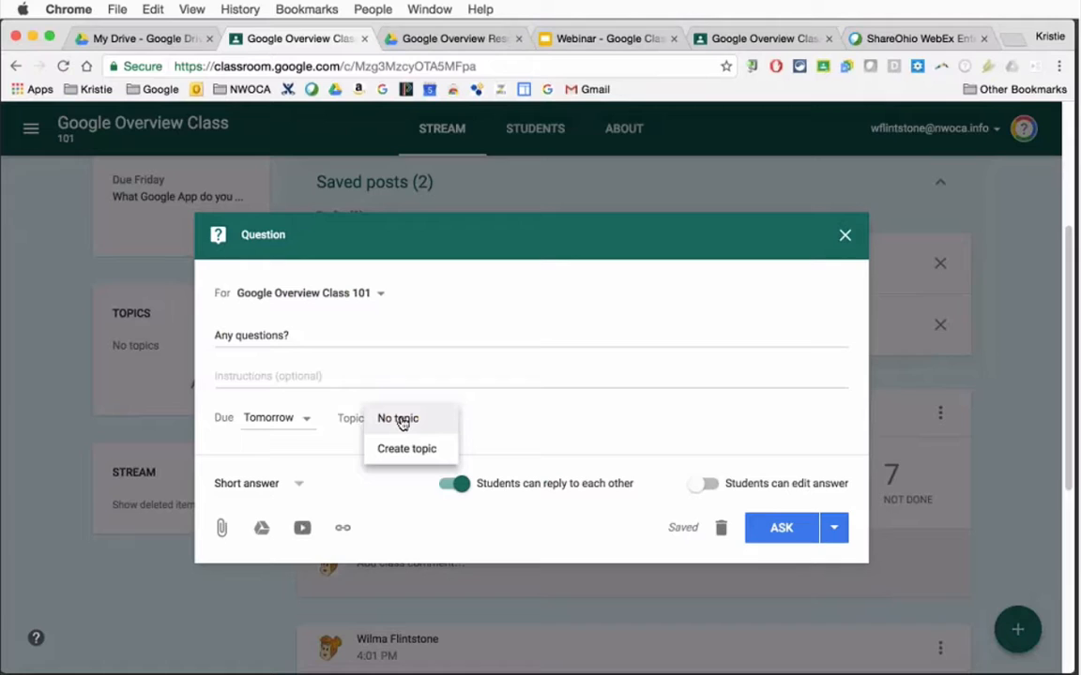
{"action": "left_click", "coordinate": [312, 338]}
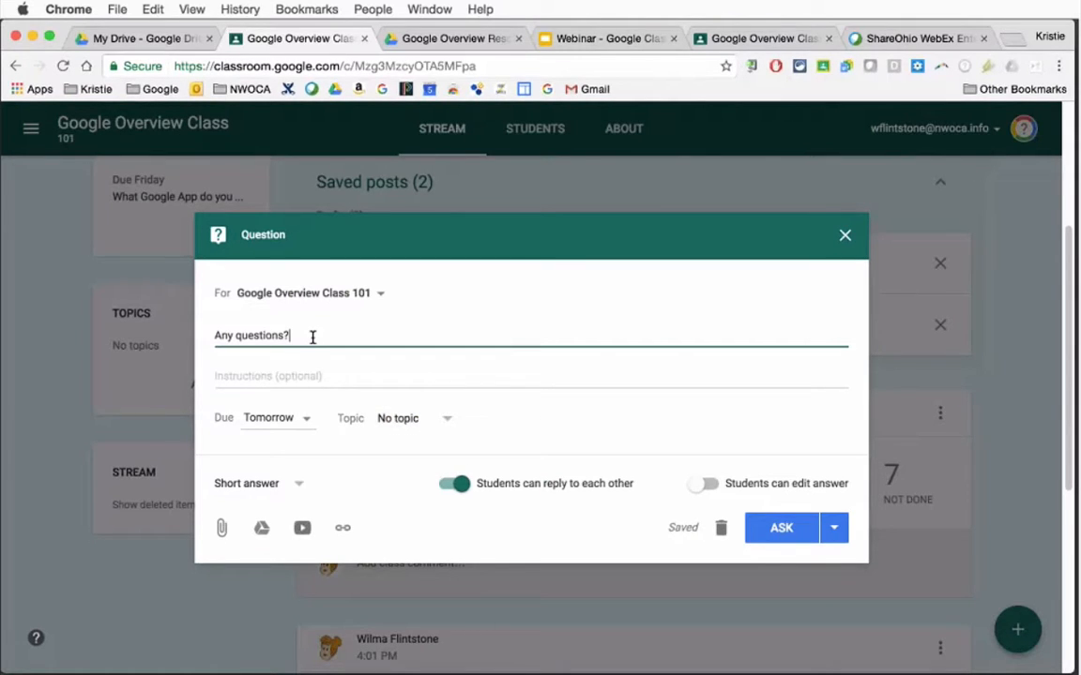
{"action": "left_click", "coordinate": [398, 427]}
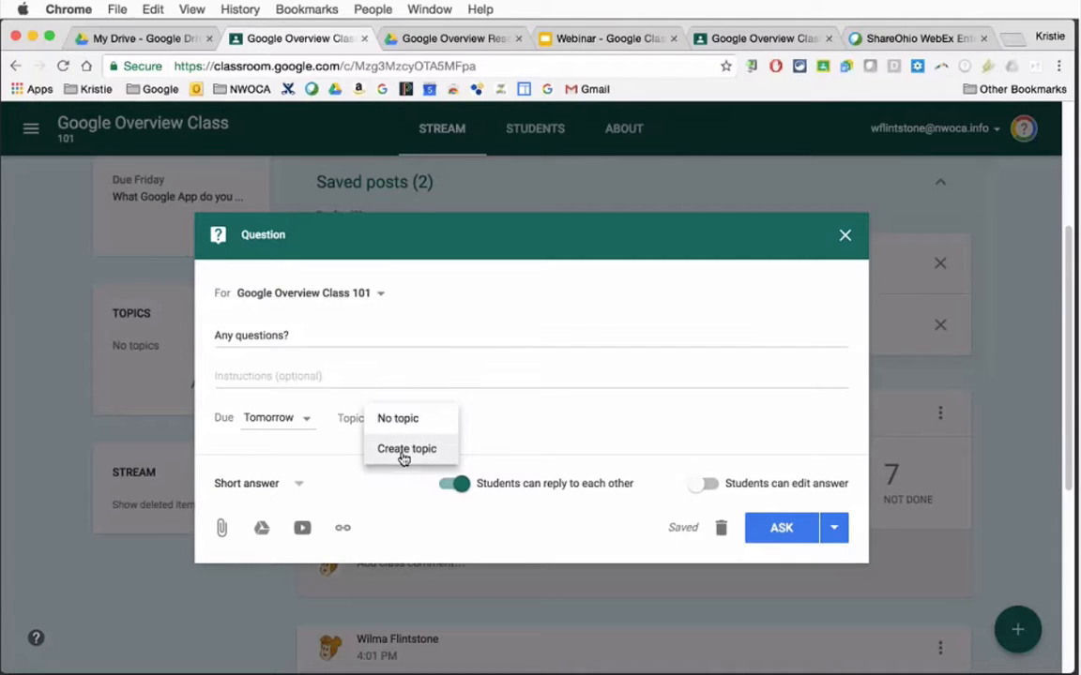
{"action": "left_click", "coordinate": [403, 451]}
{"action": "type", "text": "Chapter 5"}
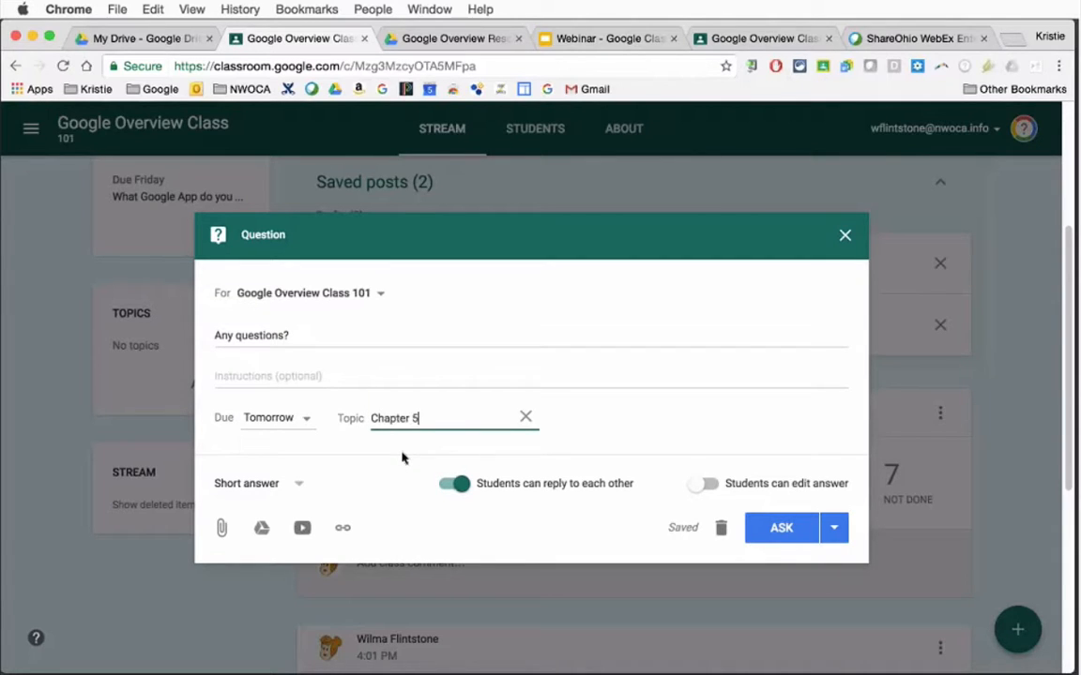
{"action": "left_click", "coordinate": [561, 435]}
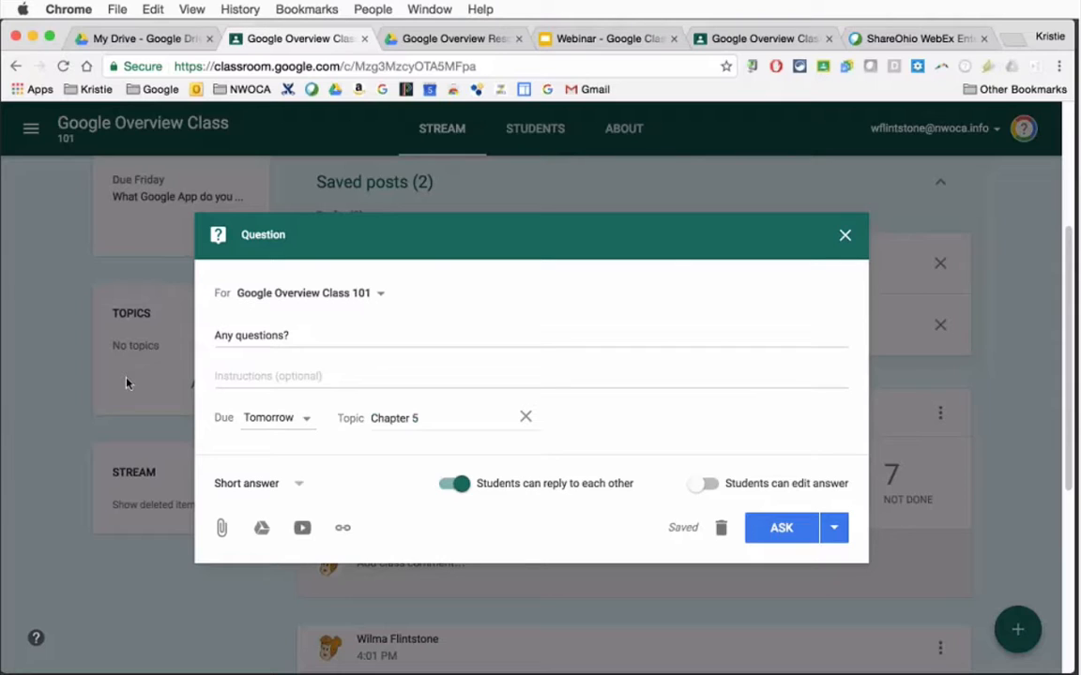
Check the answer types, keeping short answer, and turn student replies to each other off and back on
{"action": "left_click", "coordinate": [246, 486]}
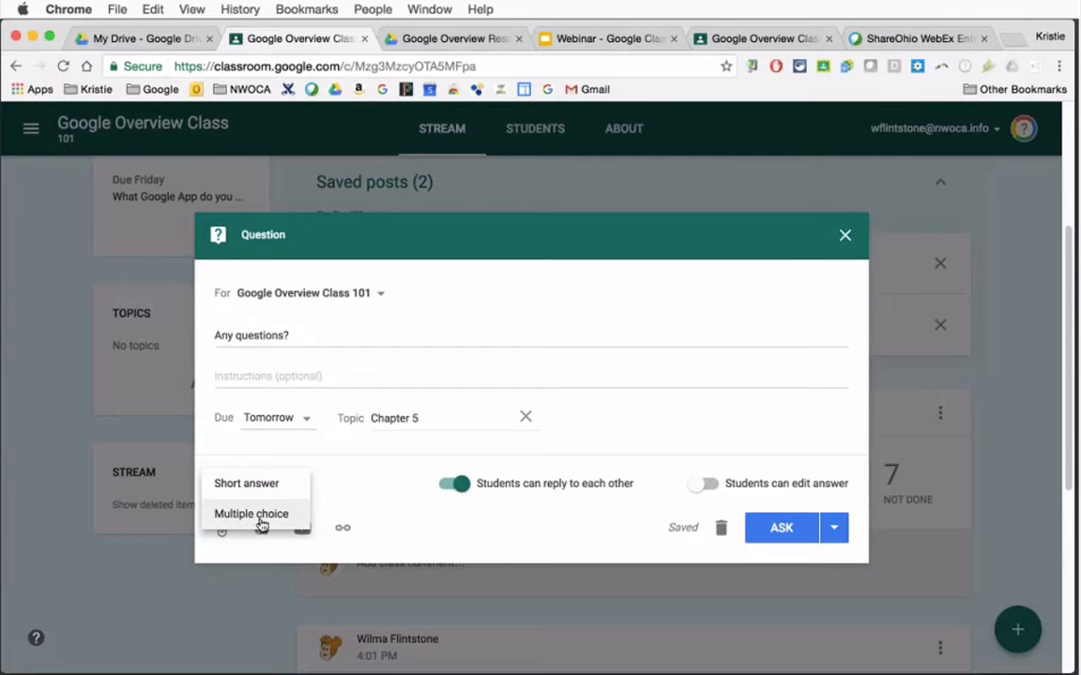
{"action": "left_click", "coordinate": [256, 484]}
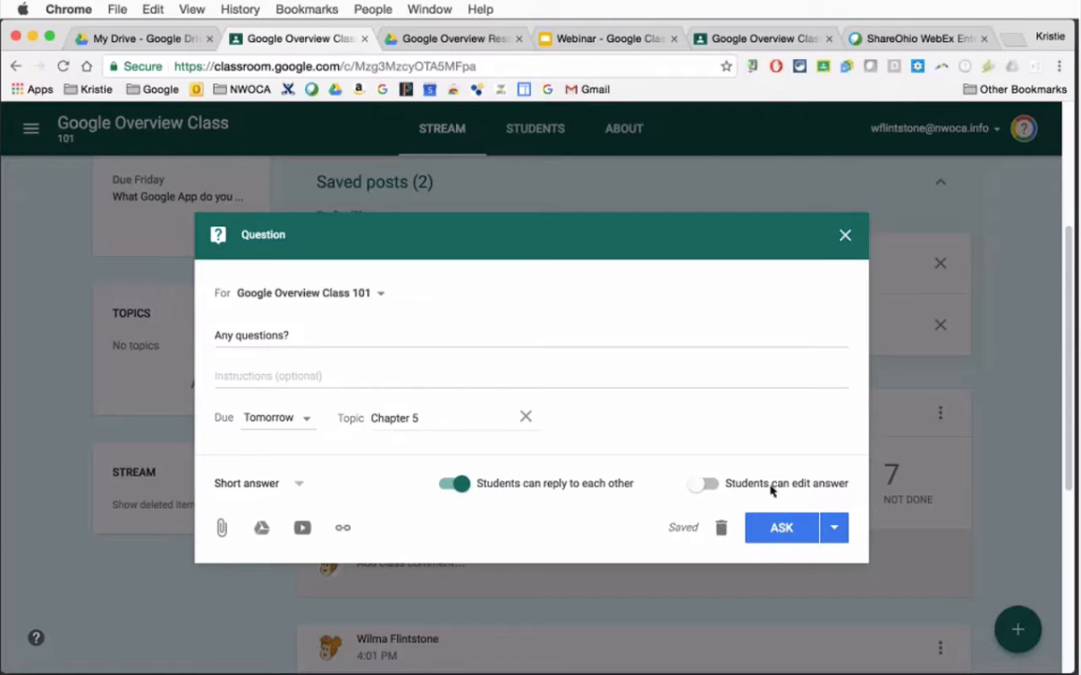
{"action": "left_click", "coordinate": [450, 484]}
{"action": "left_click", "coordinate": [462, 486]}
Ask the question in the class stream, view the posts under the Chapter 5 topic and return to the stream
{"action": "left_click", "coordinate": [833, 528]}
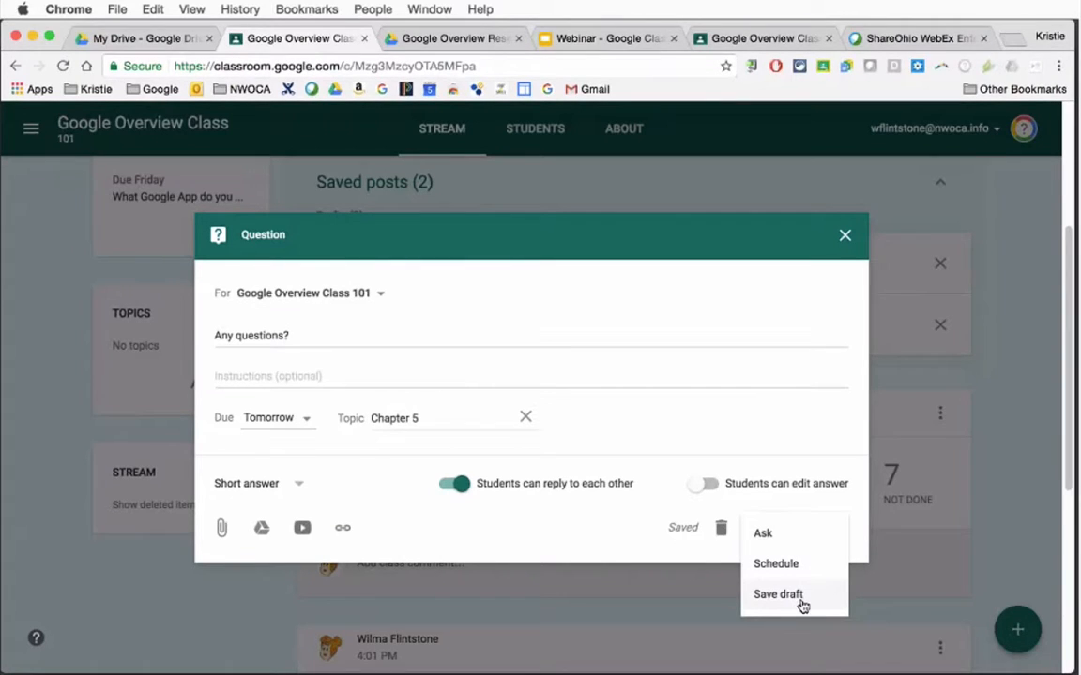
{"action": "left_click", "coordinate": [773, 536]}
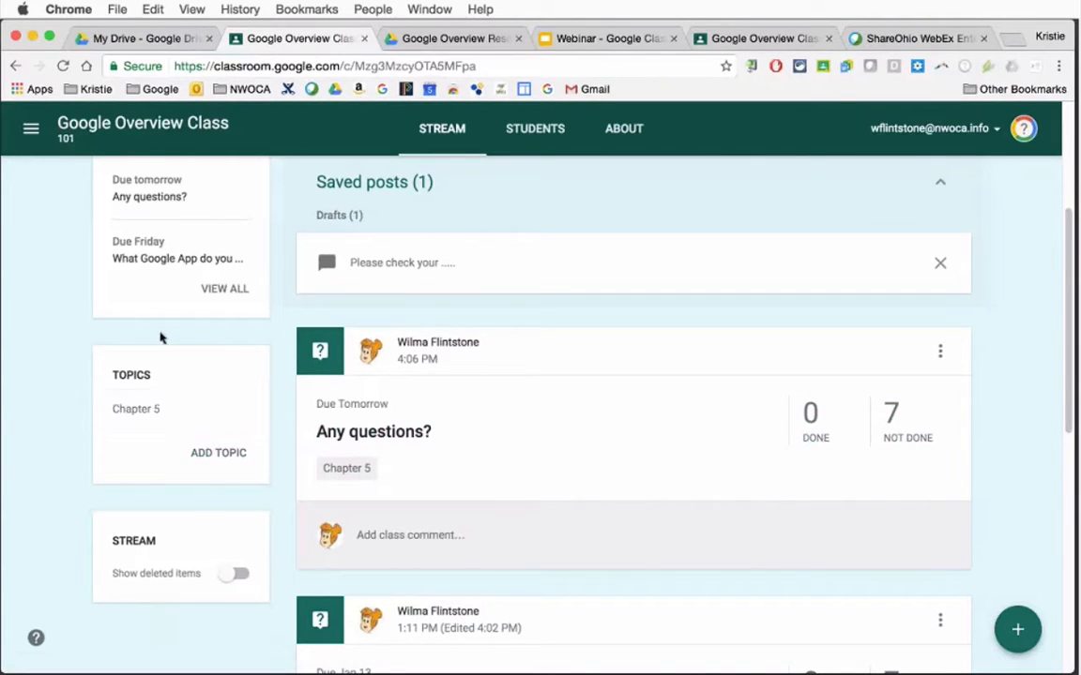
{"action": "left_click", "coordinate": [140, 410]}
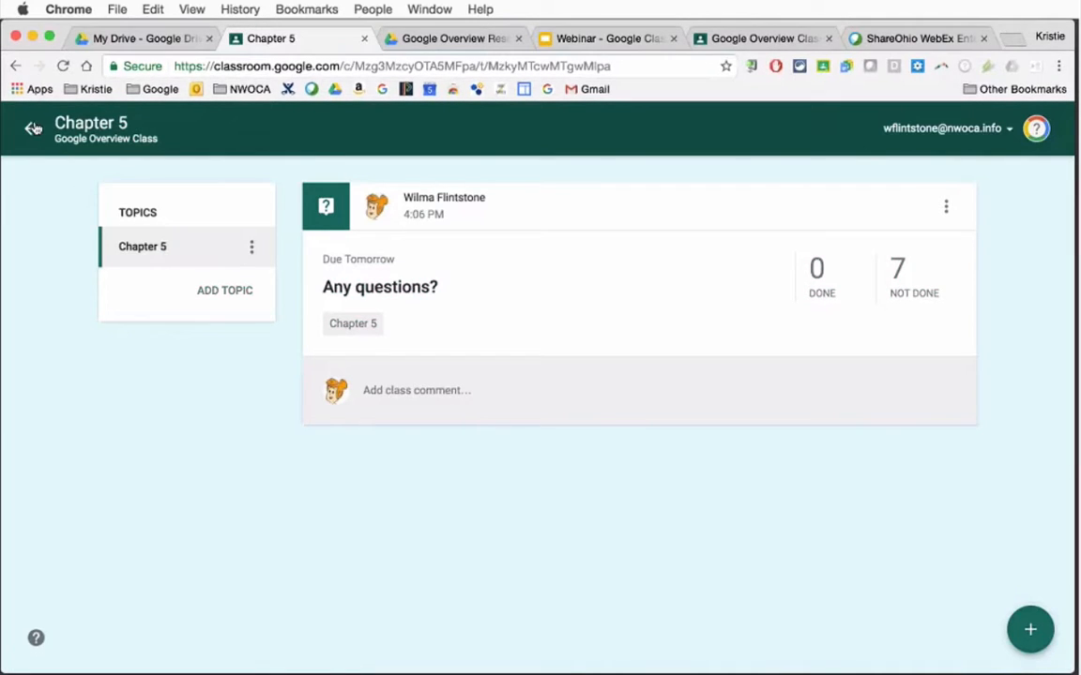
{"action": "left_click", "coordinate": [33, 128]}
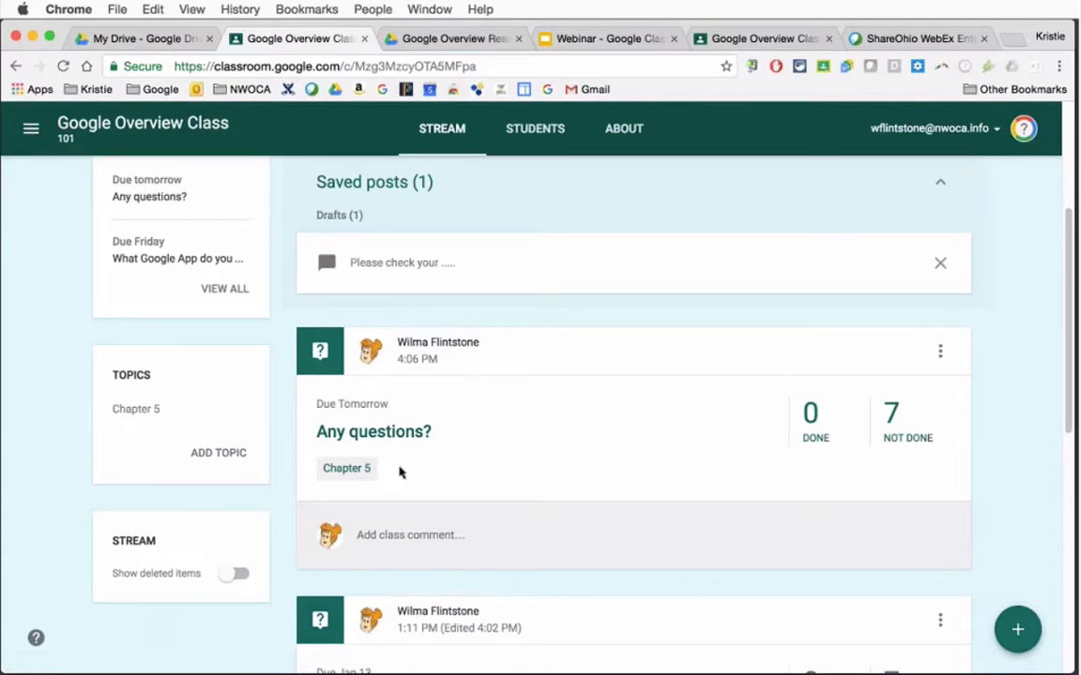
Reorder the choices of the Google App experience question as Docs, Classroom, Sheets, Sites, Forms, Drawing and save it
{"action": "scroll", "coordinate": [402, 470], "scroll_direction": "down", "scroll_amount": 5}
{"action": "left_click", "coordinate": [940, 253]}
{"action": "left_click", "coordinate": [913, 336]}
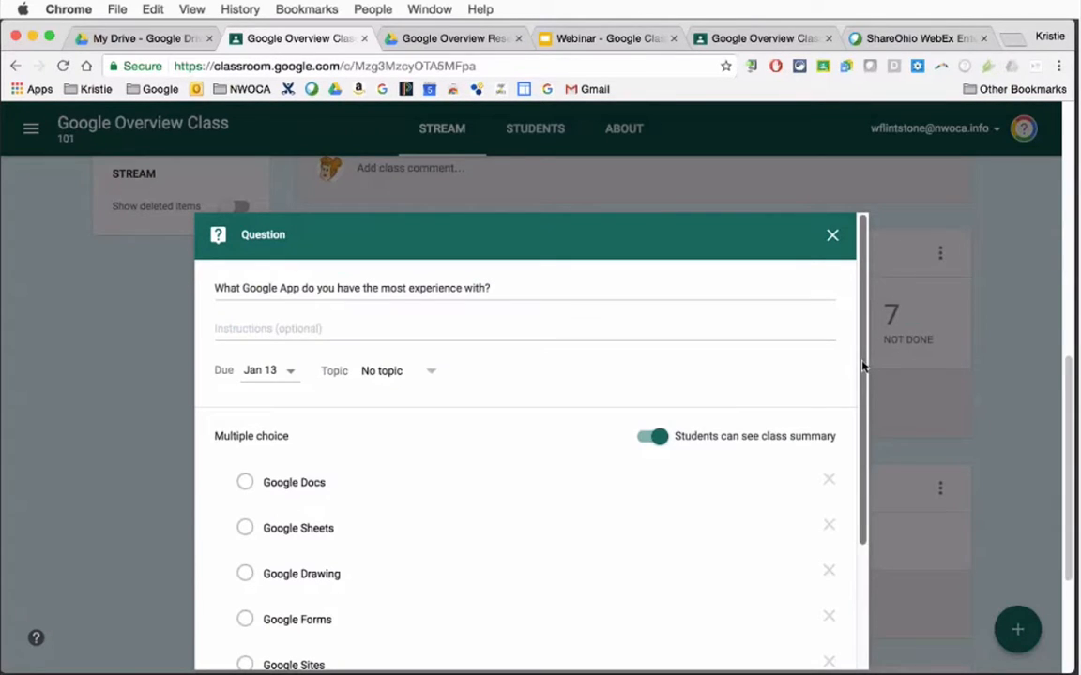
{"action": "left_click_drag", "start_coordinate": [863, 362], "coordinate": [848, 495]}
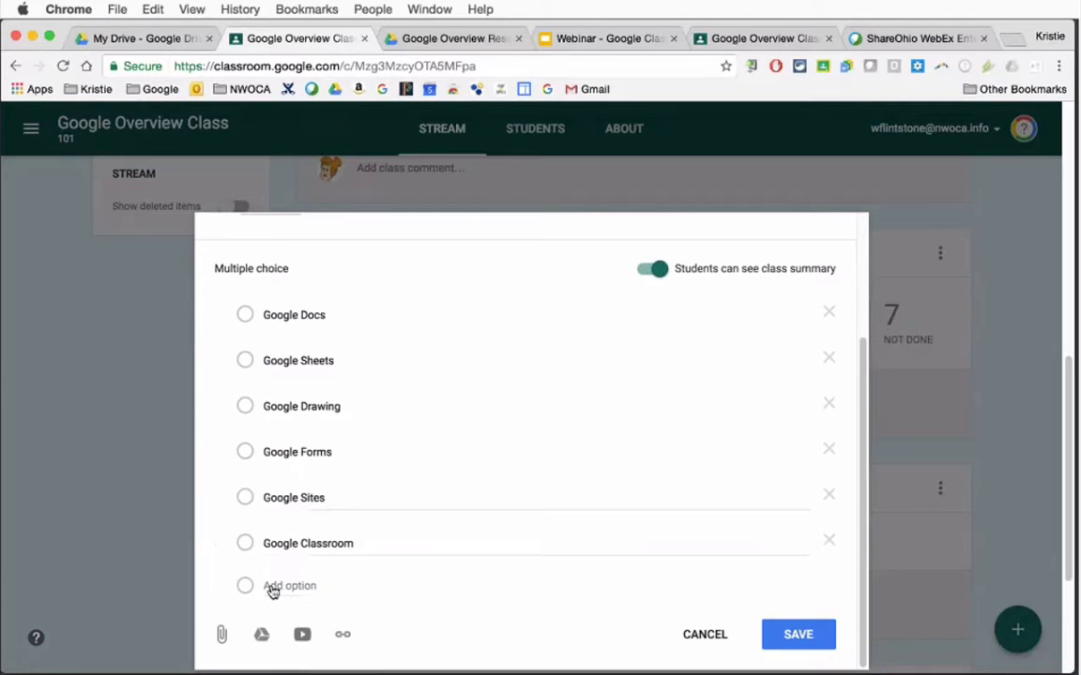
{"action": "mouse_move", "coordinate": [217, 497]}
{"action": "left_mouse_down"}
{"action": "mouse_move", "coordinate": [216, 414]}
{"action": "mouse_move", "coordinate": [210, 526]}
{"action": "mouse_move", "coordinate": [234, 349]}
{"action": "left_mouse_up"}
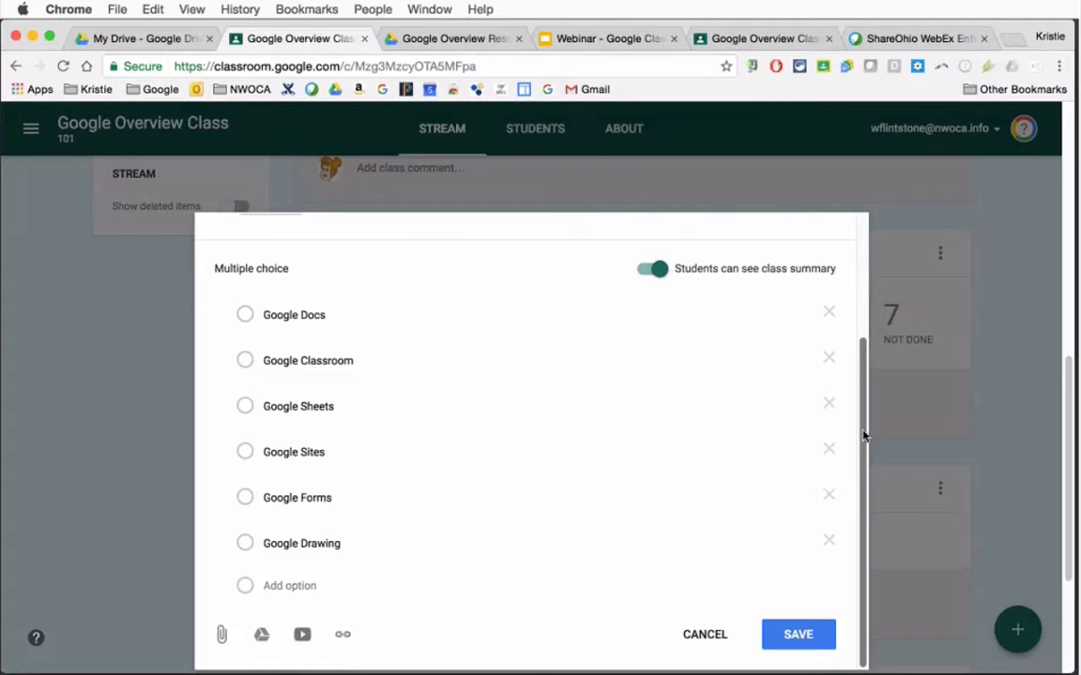
{"action": "left_click", "coordinate": [799, 635]}
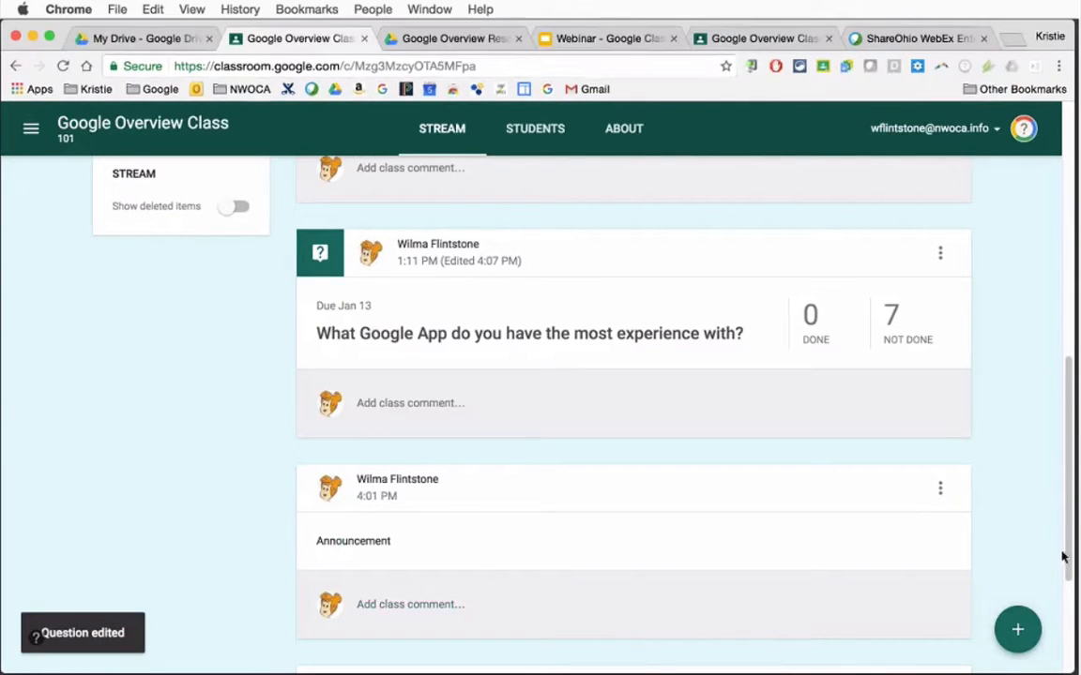
Create an assignment addressed to both Google Overview Class 101 and English 9 Period 4
{"action": "scroll", "coordinate": [1067, 580], "scroll_direction": "down", "scroll_amount": 1}
{"action": "scroll", "coordinate": [1067, 580], "scroll_direction": "down", "scroll_amount": 5}
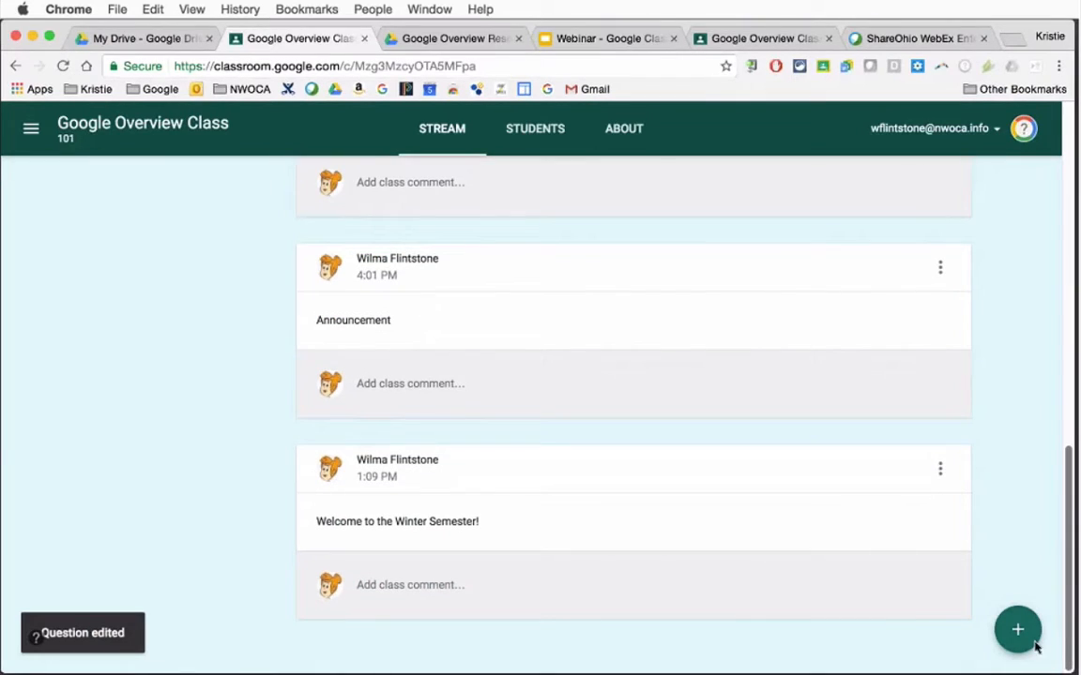
{"action": "mouse_move", "coordinate": [1018, 631]}
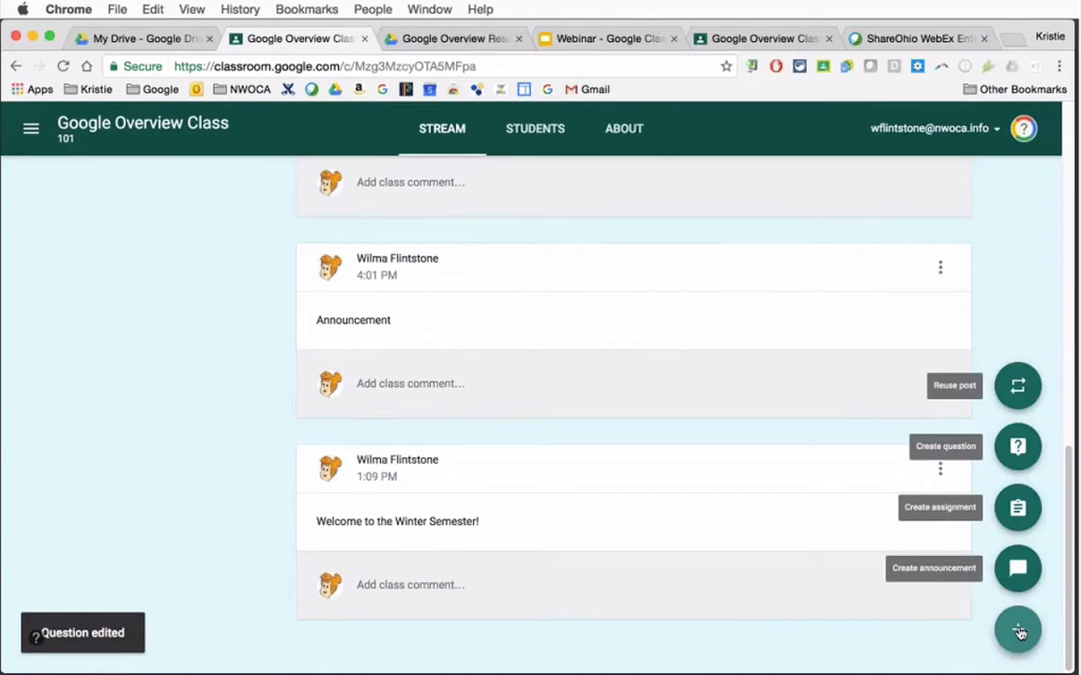
{"action": "left_click", "coordinate": [1018, 510]}
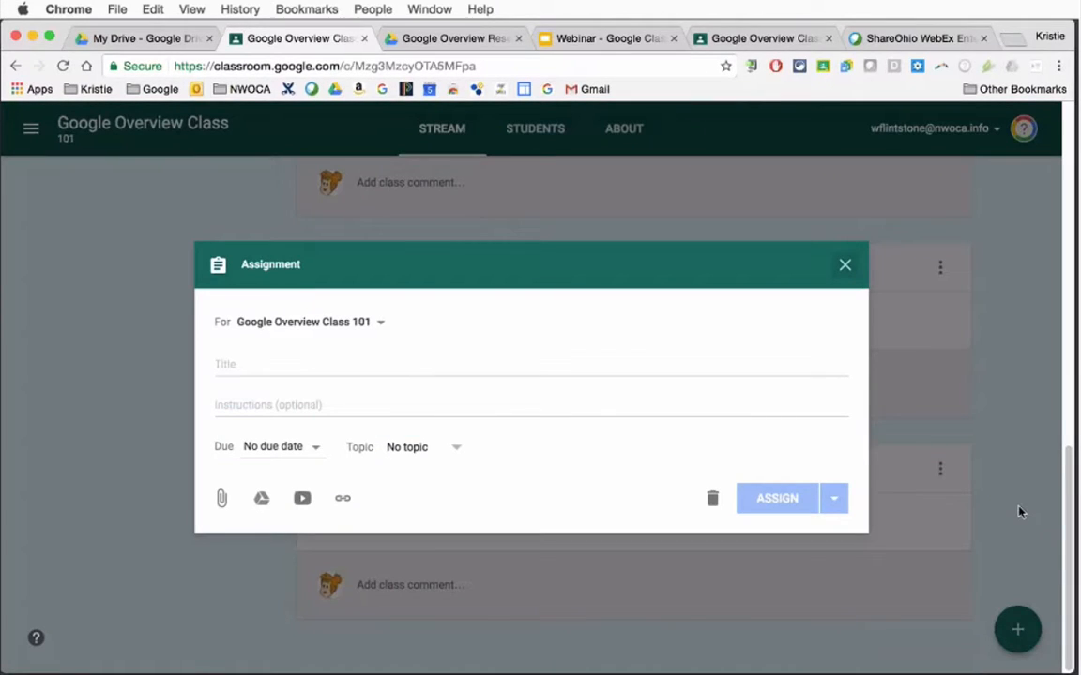
{"action": "left_click", "coordinate": [258, 327]}
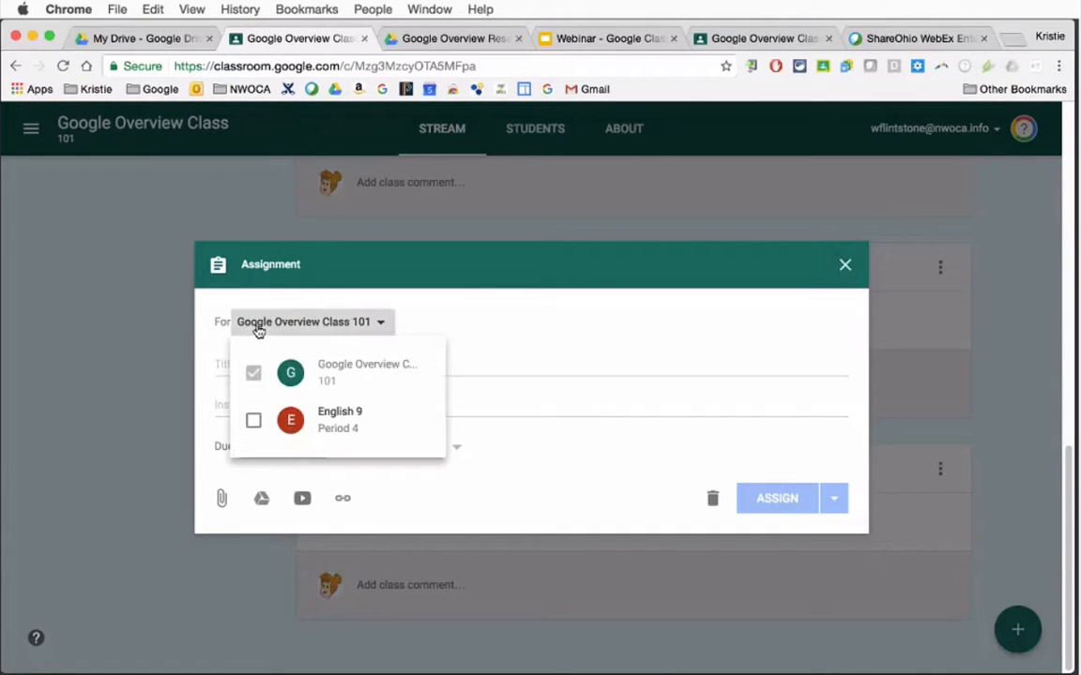
{"action": "left_click", "coordinate": [254, 419]}
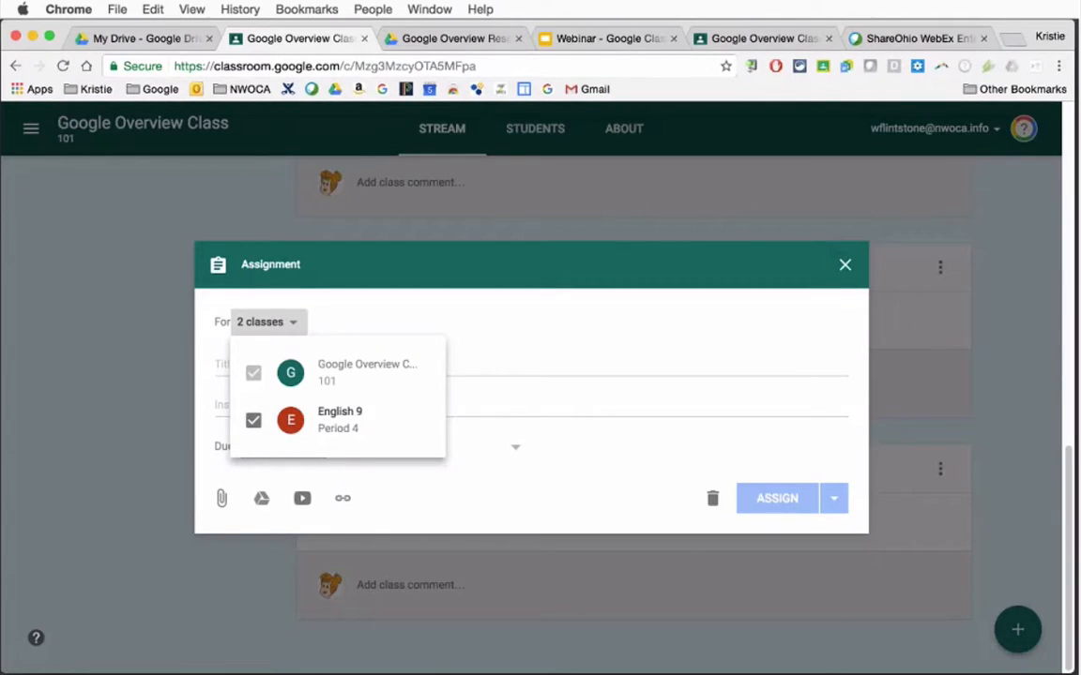
{"action": "left_click", "coordinate": [369, 326]}
Title the assignment "Chapter2"
{"action": "left_click", "coordinate": [337, 366]}
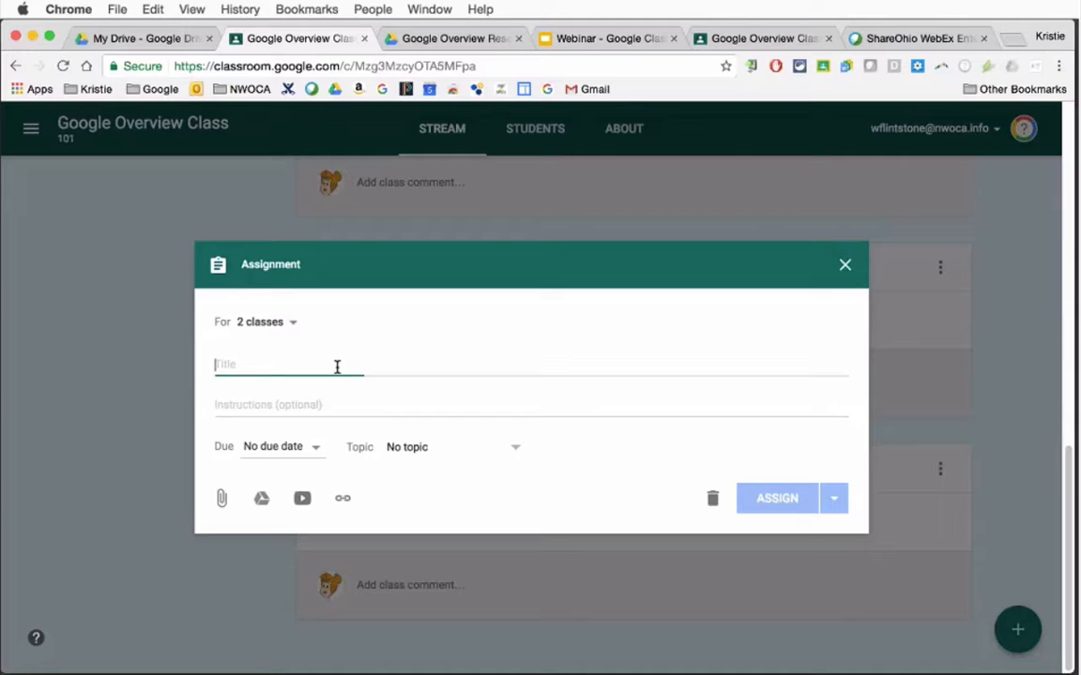
{"action": "type", "text": "C"}
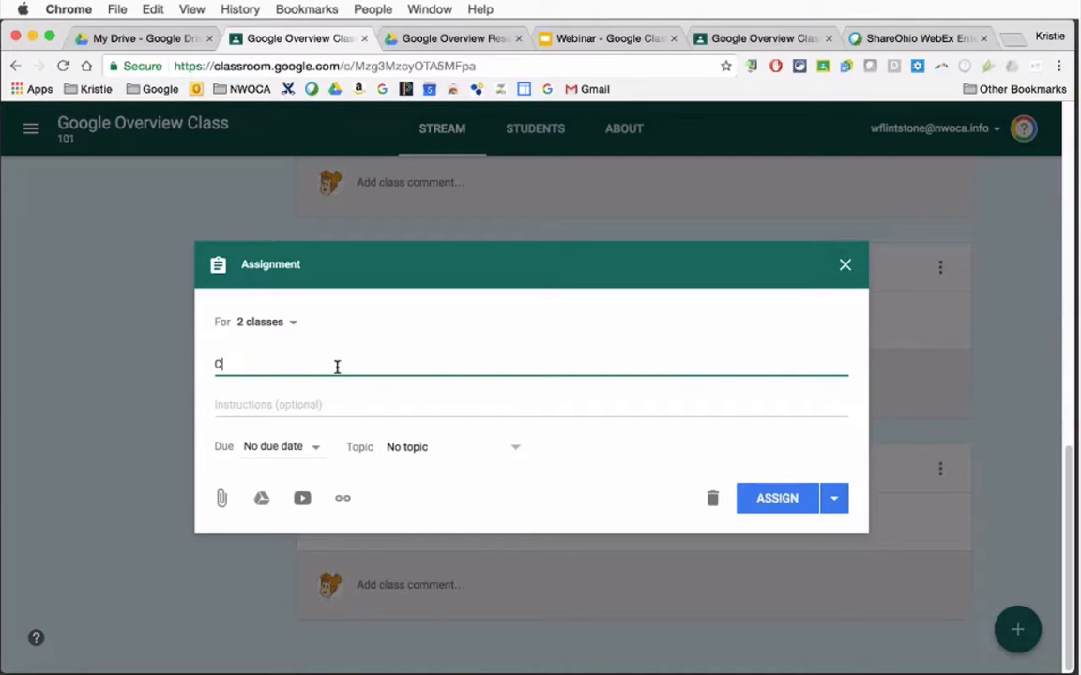
{"action": "type", "text": "hapter"}
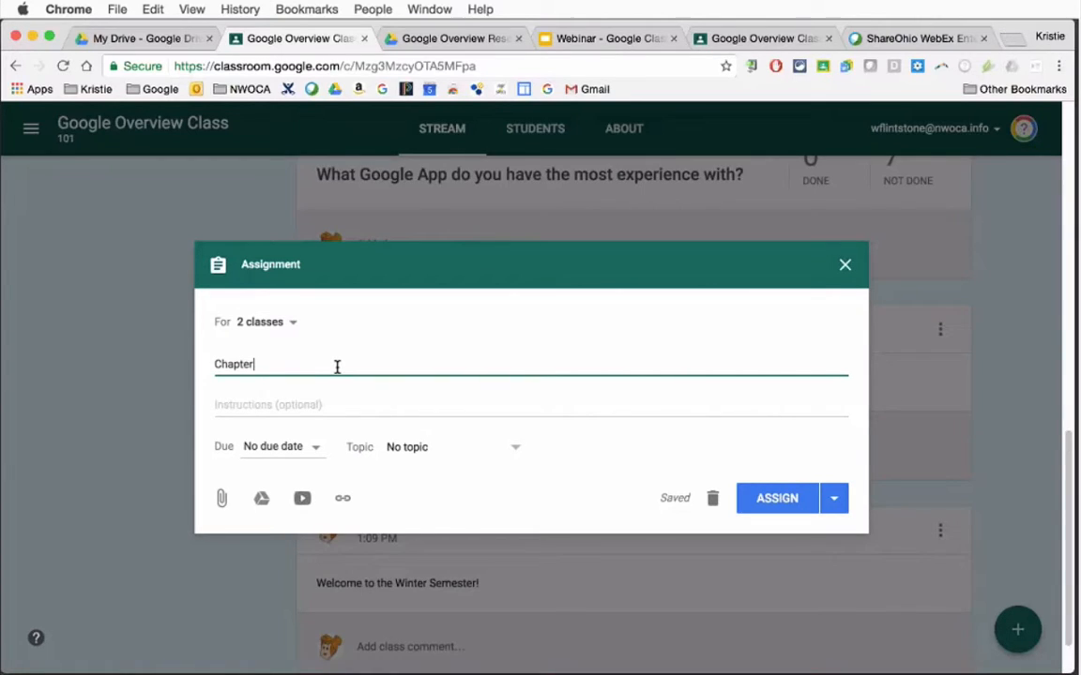
{"action": "type", "text": "2"}
File the assignment under a new topic "Chapter 2", leave the instructions empty and assign it to both classes
{"action": "left_click", "coordinate": [403, 447]}
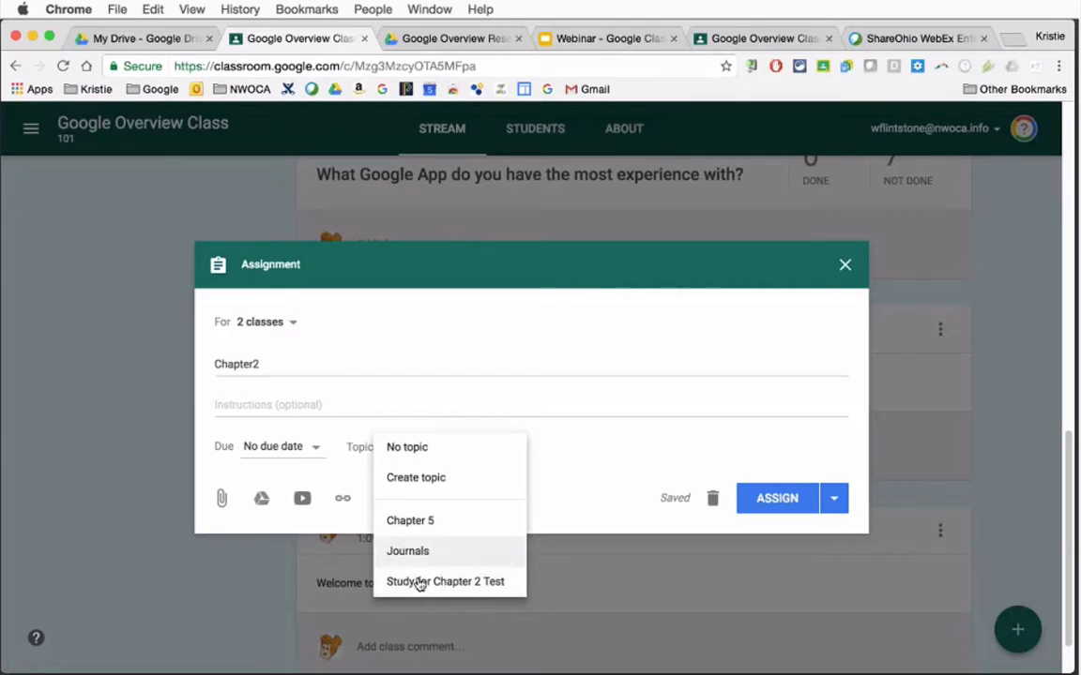
{"action": "left_click", "coordinate": [415, 478]}
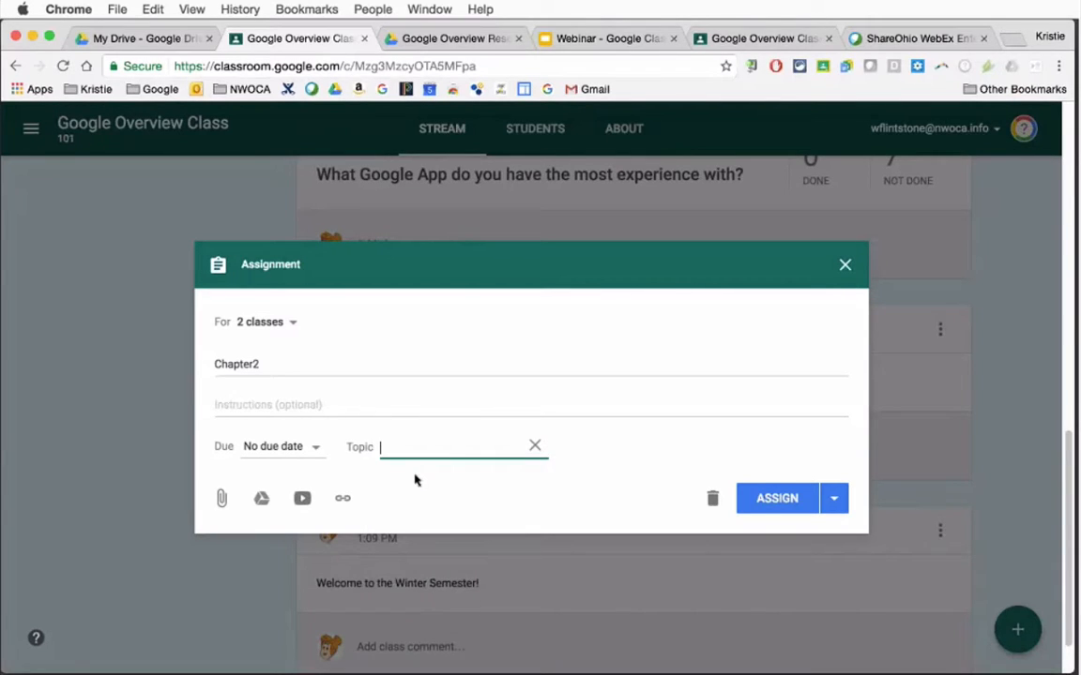
{"action": "type", "text": "Chapter 2"}
{"action": "left_click", "coordinate": [473, 488]}
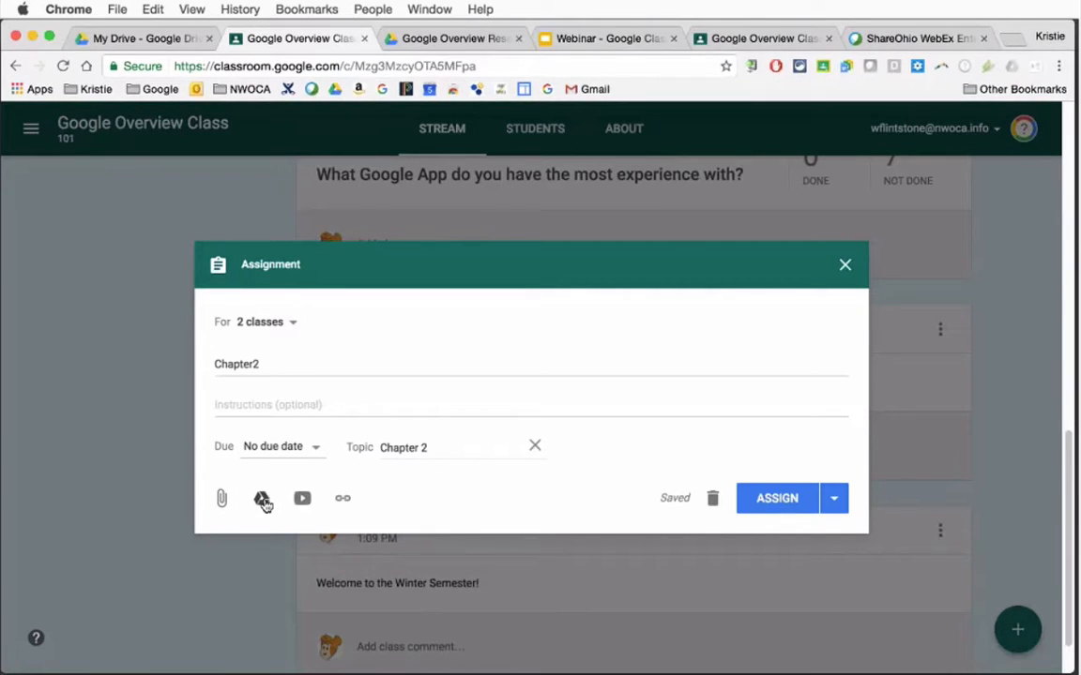
{"action": "left_click", "coordinate": [282, 404]}
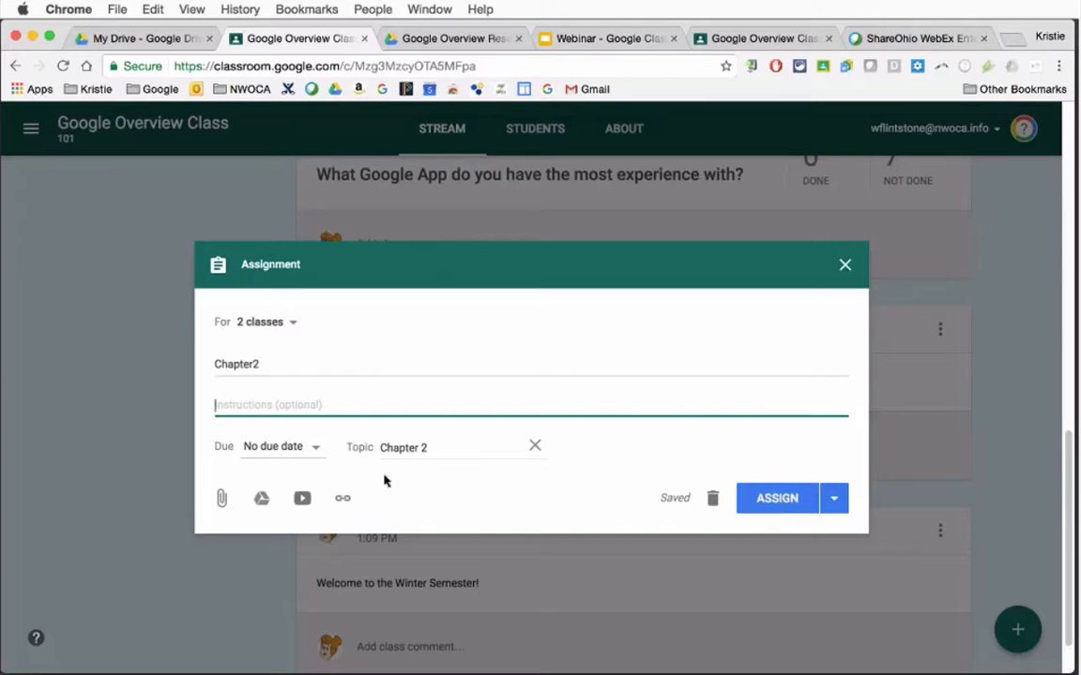
{"action": "left_click", "coordinate": [786, 504]}
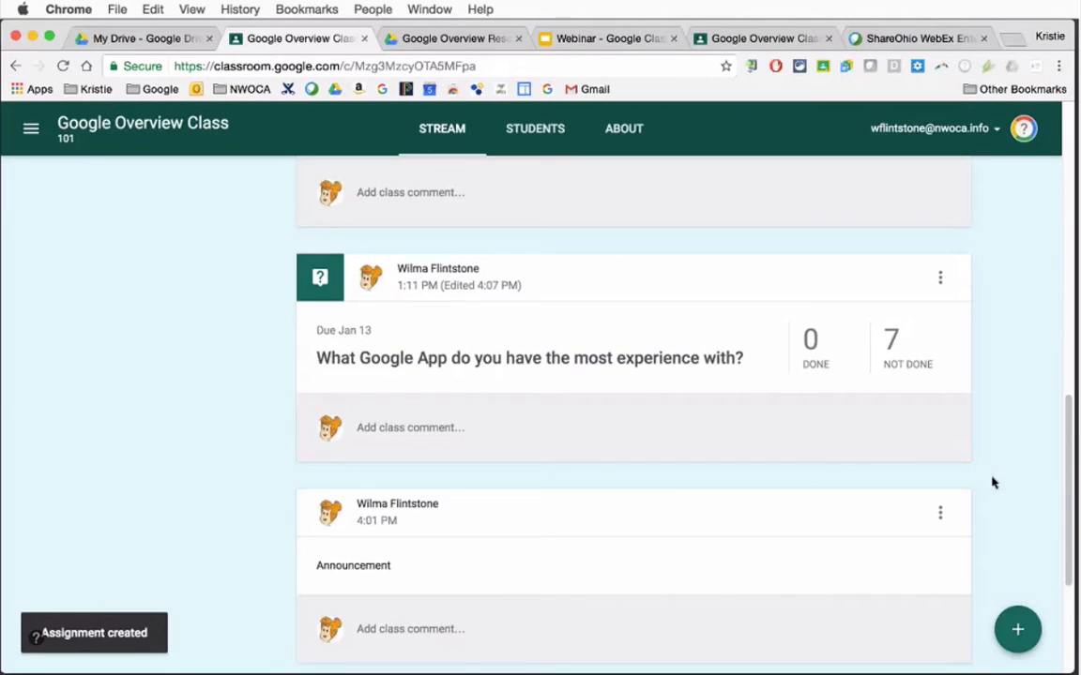
View the posts filed under the Chapter 2 and Chapter 5 topics, and return to the class stream
{"action": "scroll", "coordinate": [1070, 472], "scroll_direction": "up", "scroll_amount": 10}
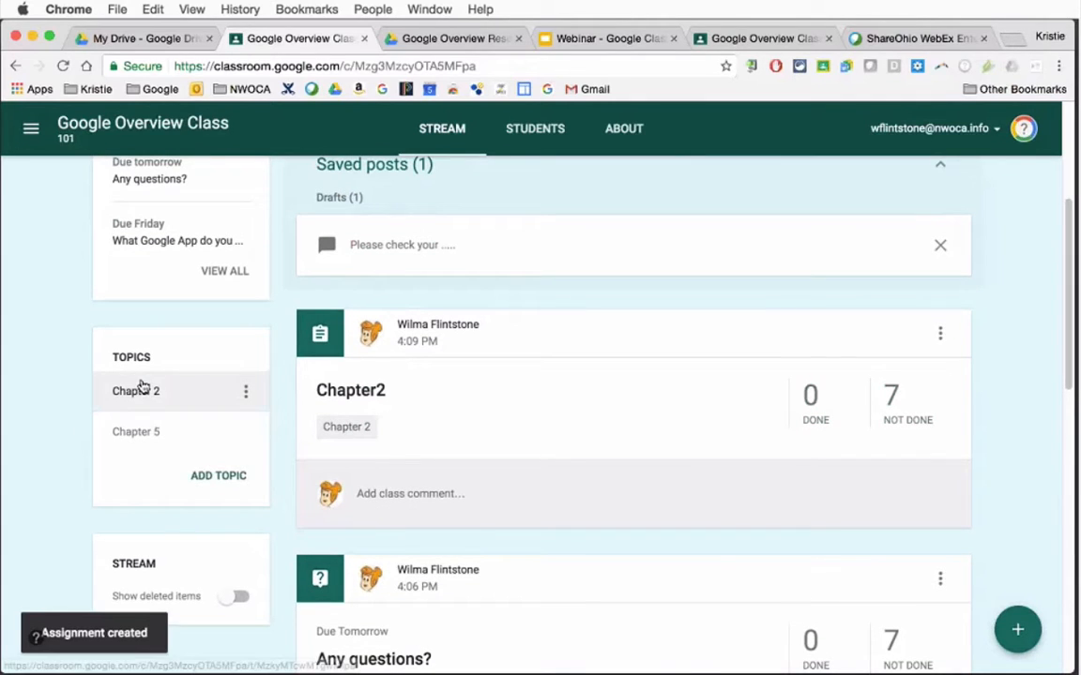
{"action": "left_click", "coordinate": [140, 398]}
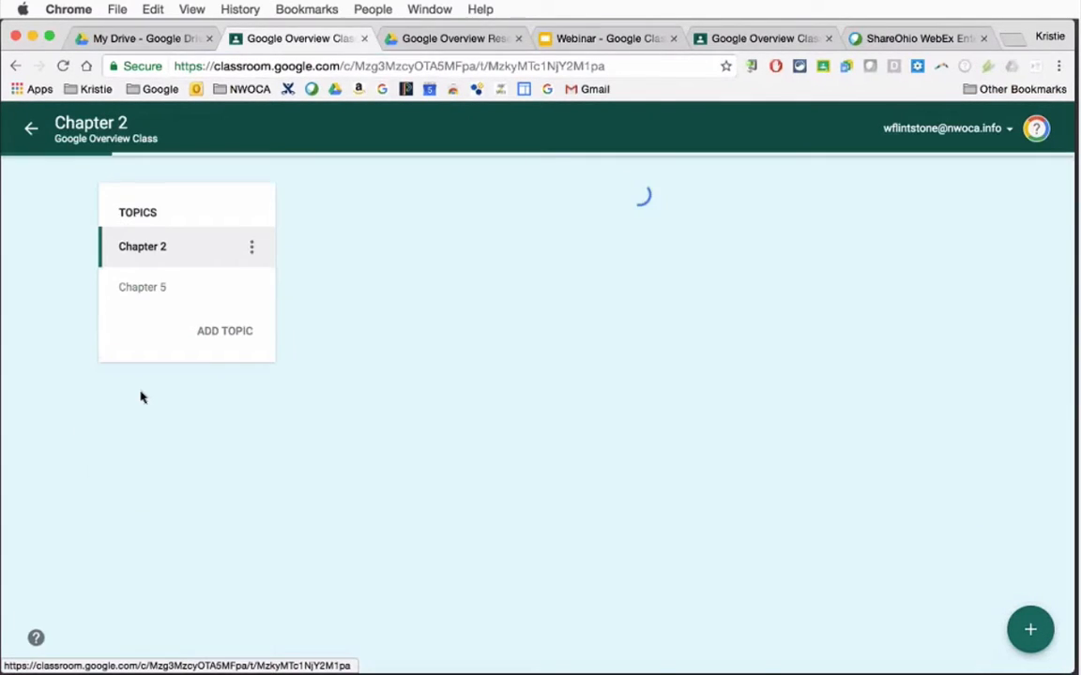
{"action": "left_click", "coordinate": [155, 290]}
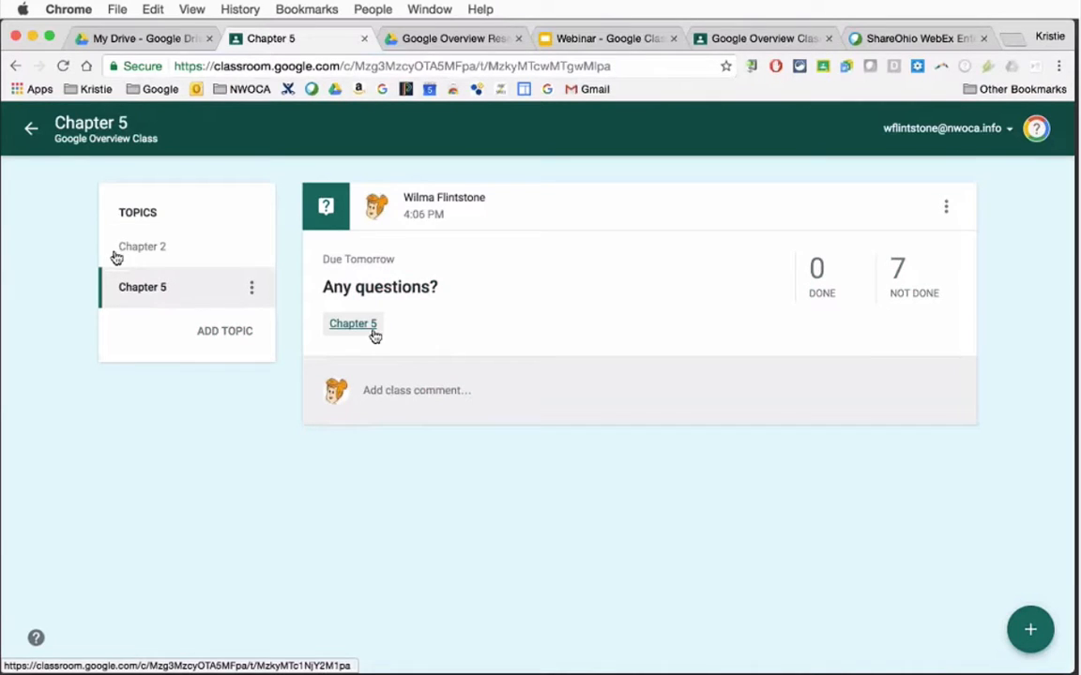
{"action": "left_click", "coordinate": [31, 131]}
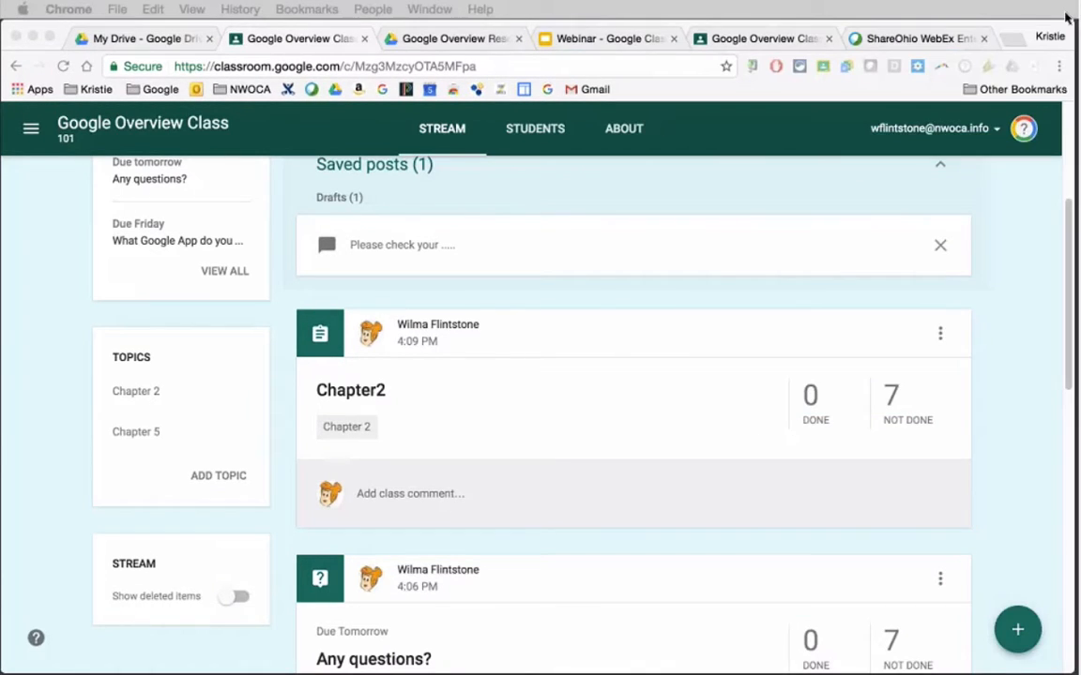
In the student's window, reload the class stream and submit "Google Docs" as the answer to the Google App experience question
{"action": "left_click_drag", "start_coordinate": [1067, 17], "coordinate": [745, 54]}
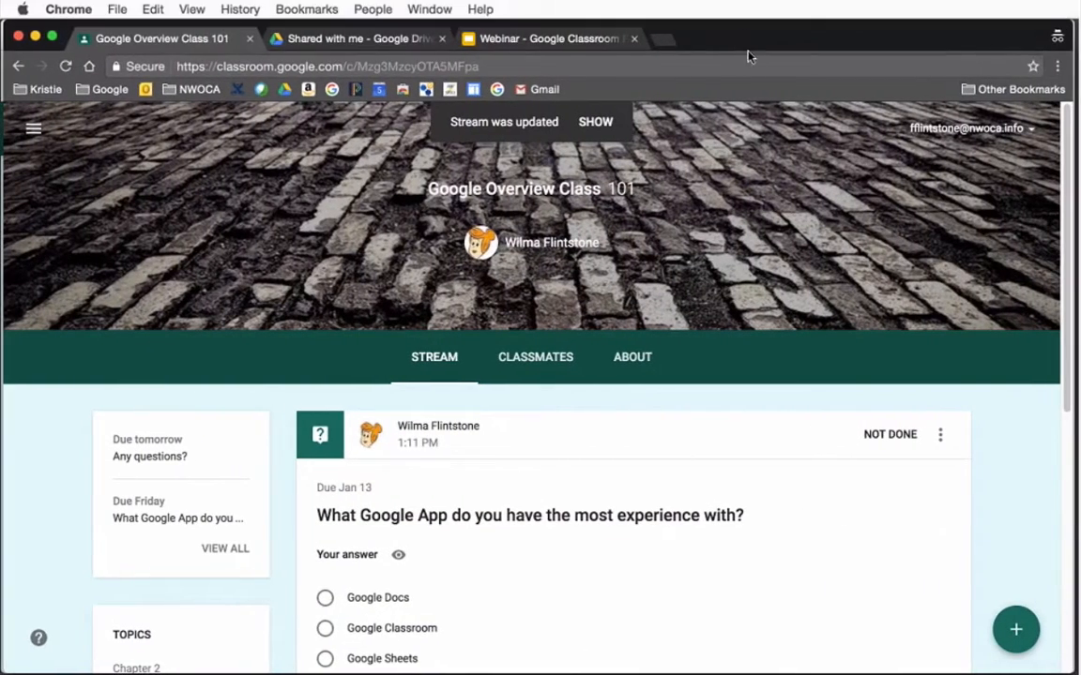
{"action": "left_click", "coordinate": [66, 67]}
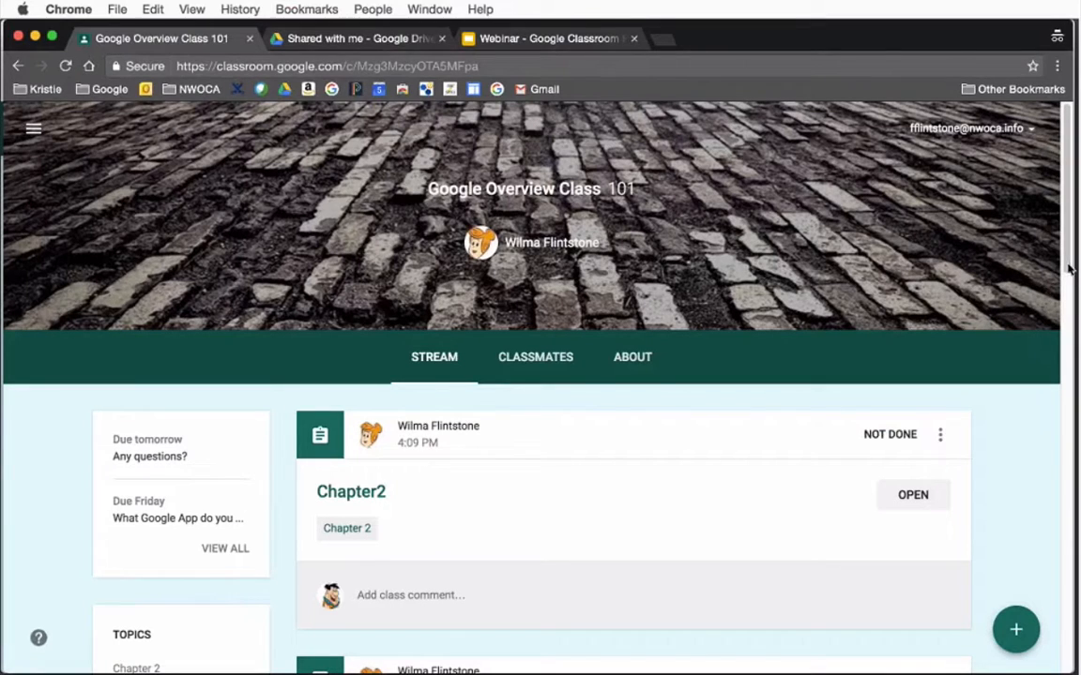
{"action": "left_click_drag", "start_coordinate": [1067, 270], "coordinate": [1056, 527]}
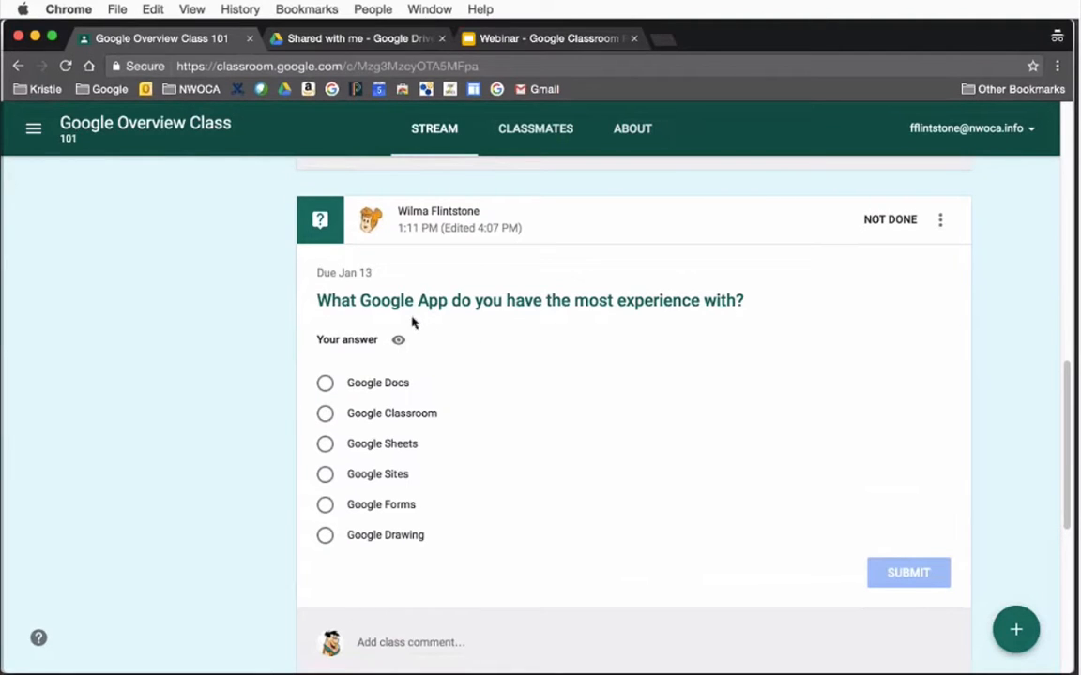
{"action": "left_click", "coordinate": [325, 384]}
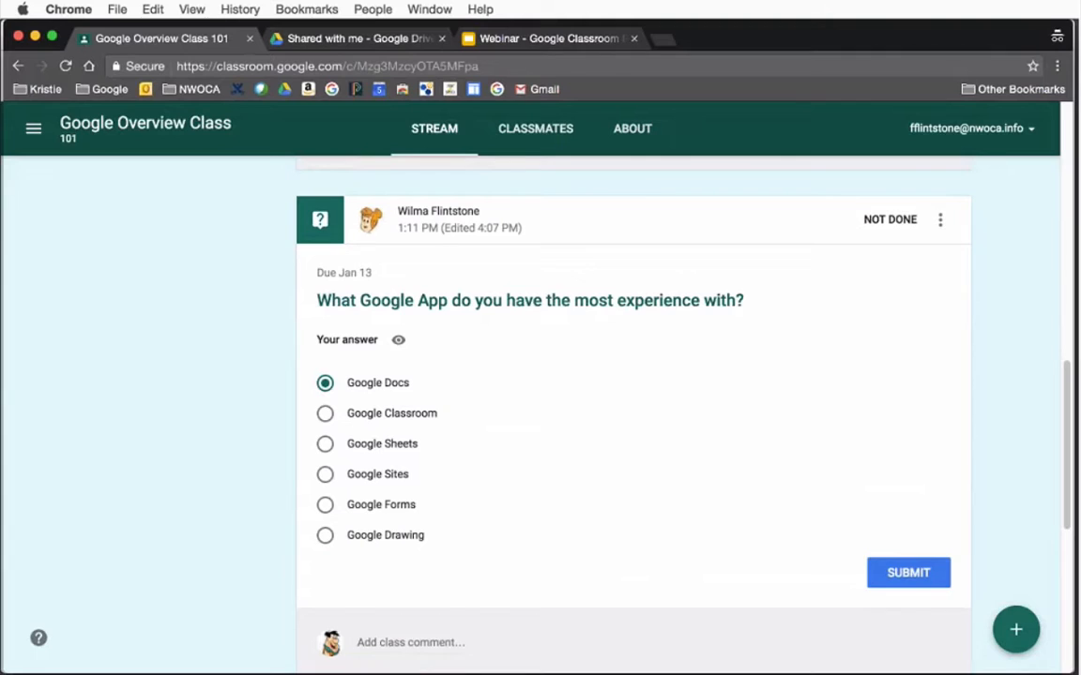
{"action": "left_click", "coordinate": [894, 580]}
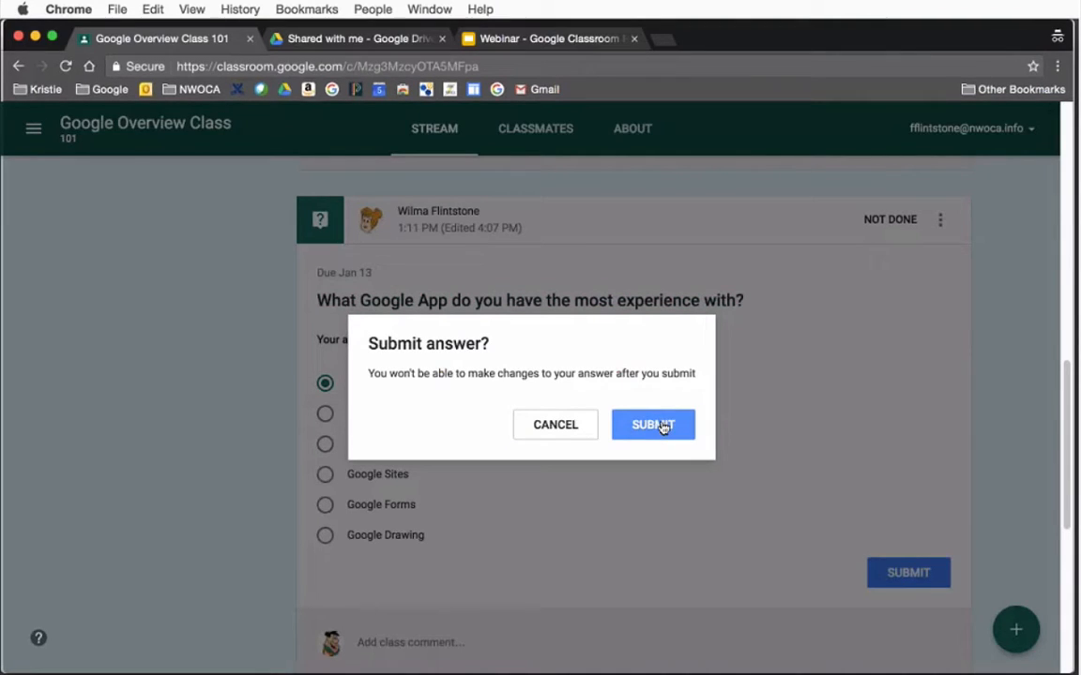
{"action": "left_click", "coordinate": [663, 426]}
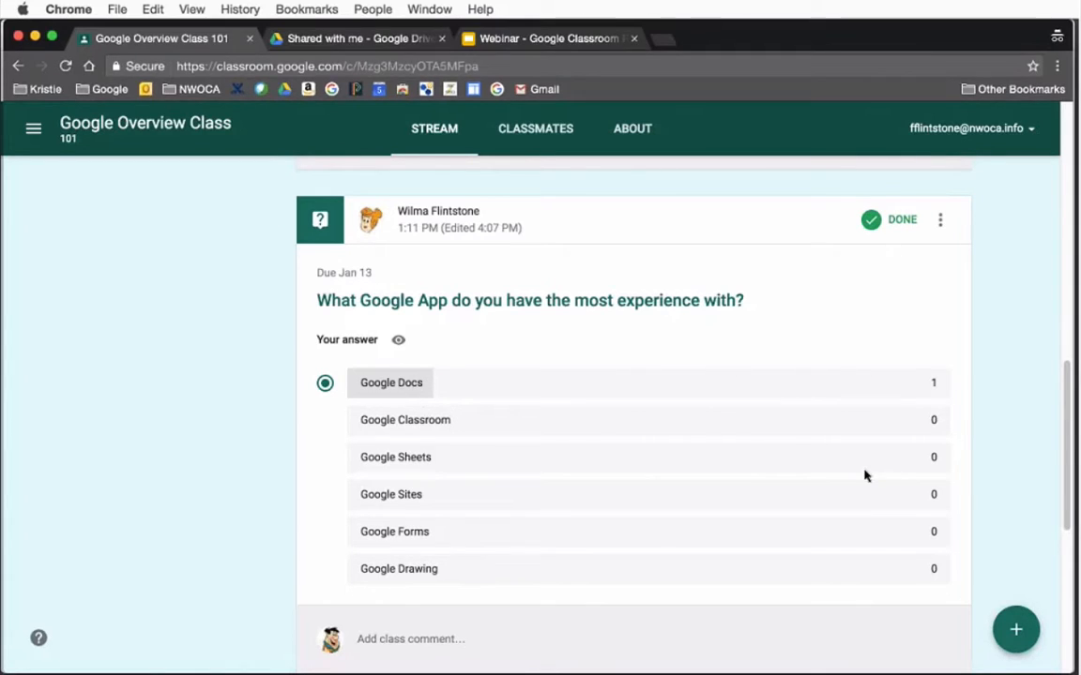
Answer the "Any questions?" question with "Answer" and submit it as the student
{"action": "scroll", "coordinate": [1065, 450], "scroll_direction": "up", "scroll_amount": 5}
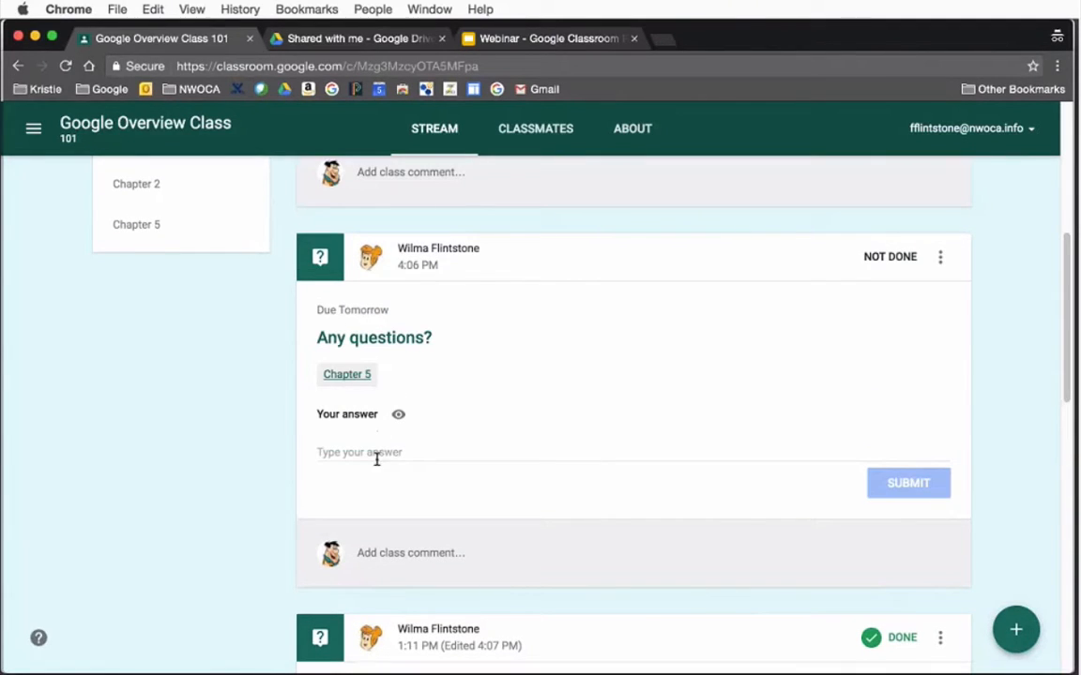
{"action": "left_click", "coordinate": [375, 452]}
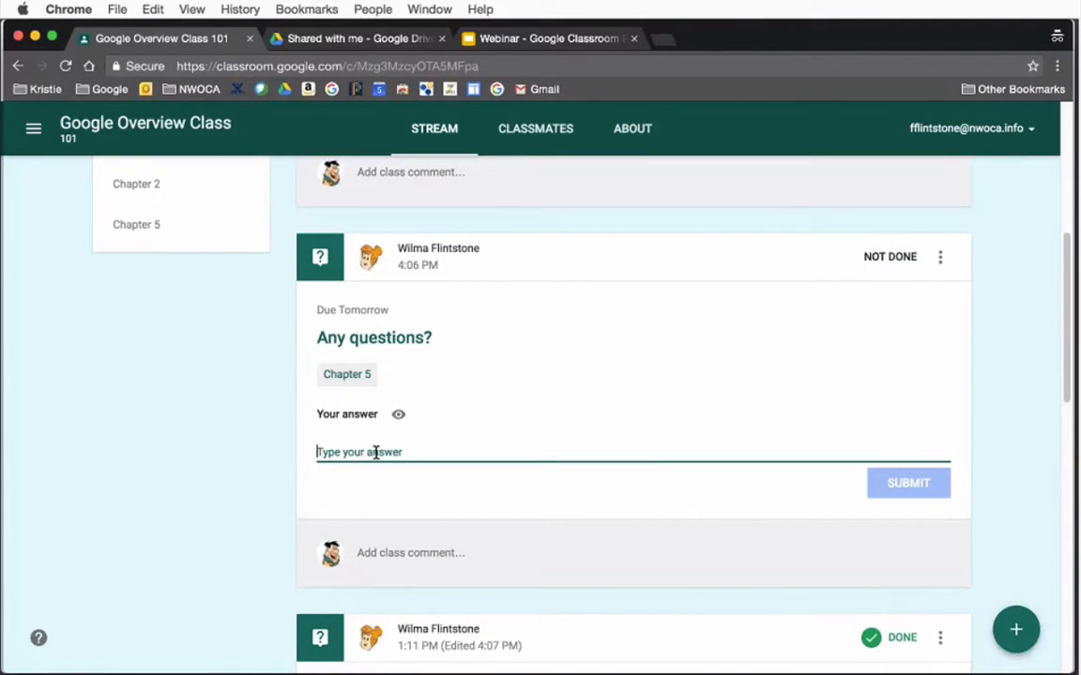
{"action": "type", "text": "An"}
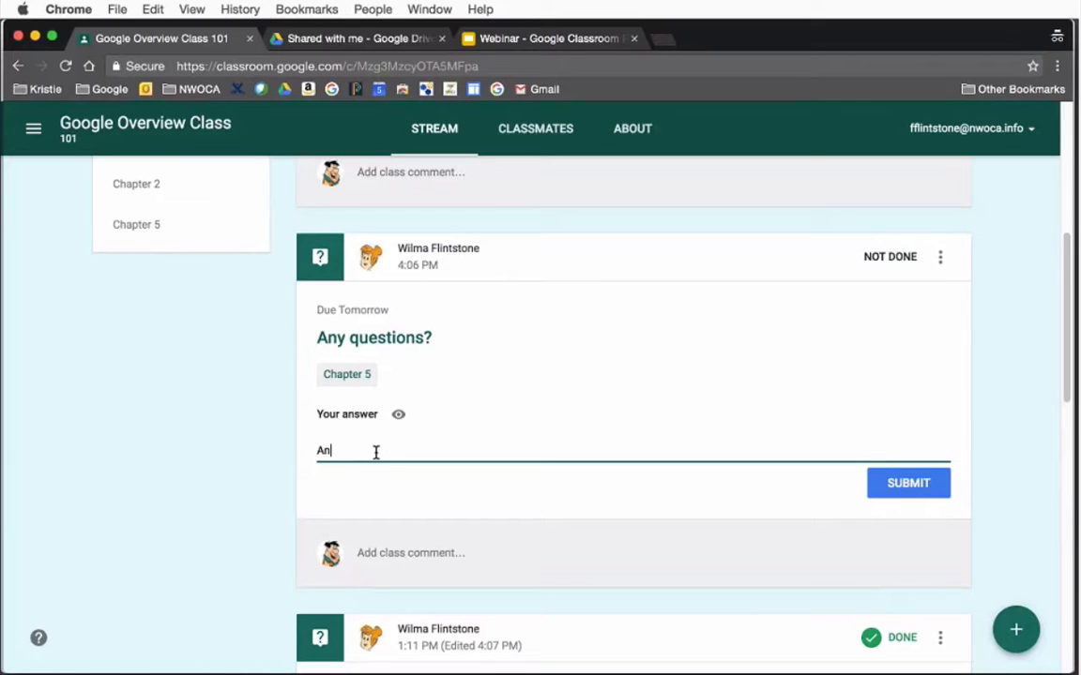
{"action": "type", "text": "swe"}
{"action": "left_click", "coordinate": [887, 484]}
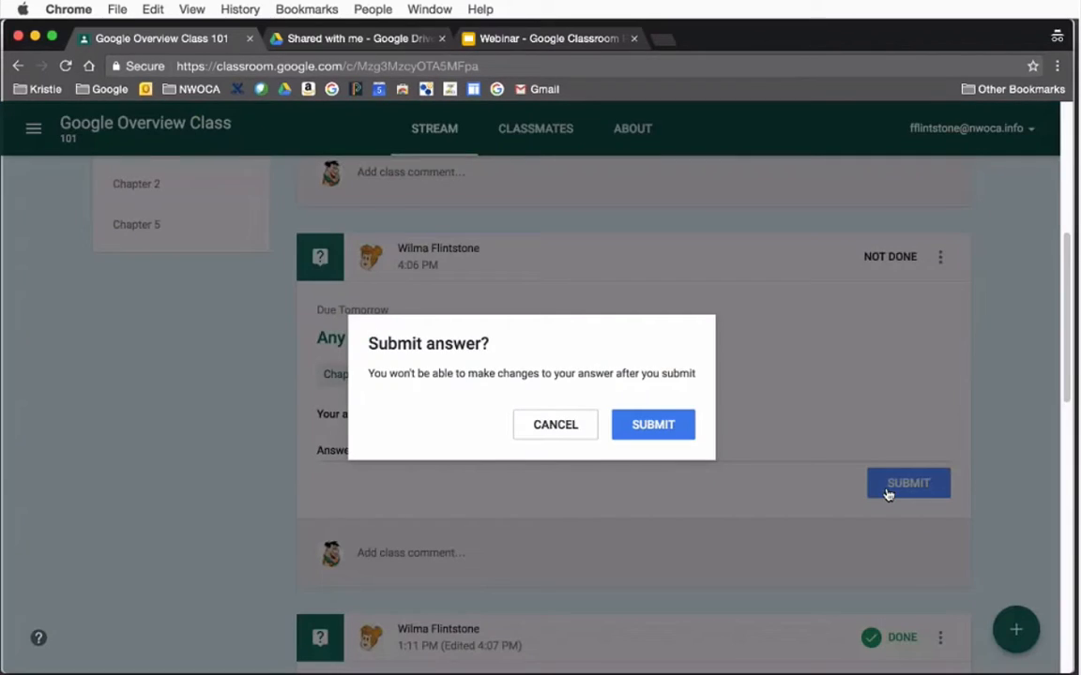
{"action": "left_click", "coordinate": [639, 427]}
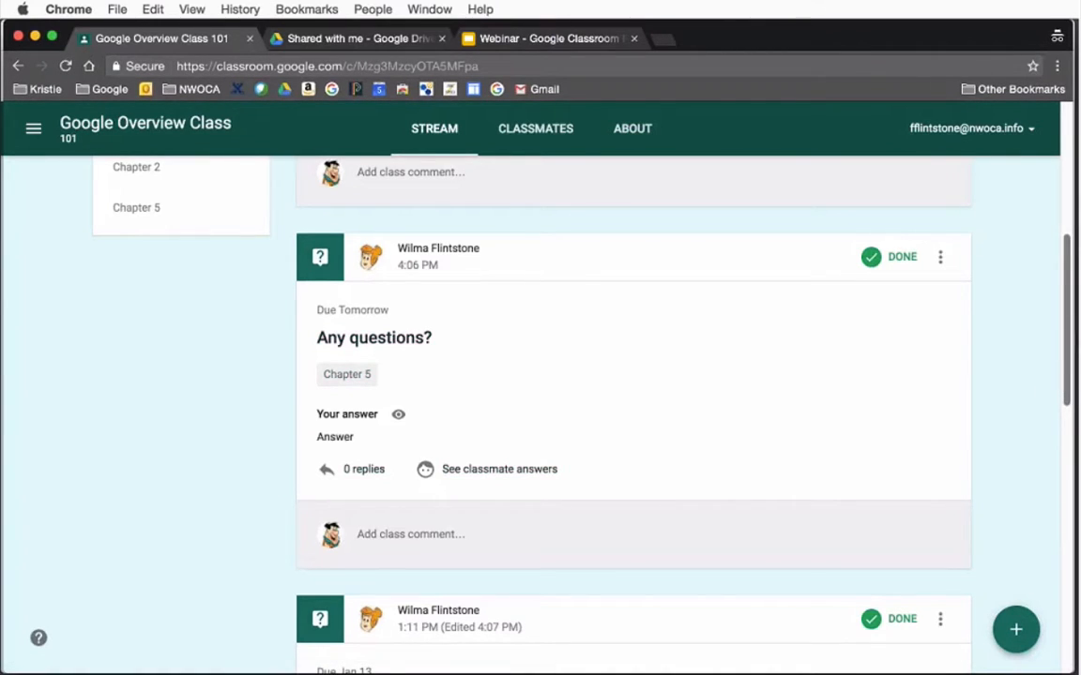
Look through the student's list of classmates in Google Overview Class 101
{"action": "scroll", "coordinate": [646, 379], "scroll_direction": "up", "scroll_amount": 15}
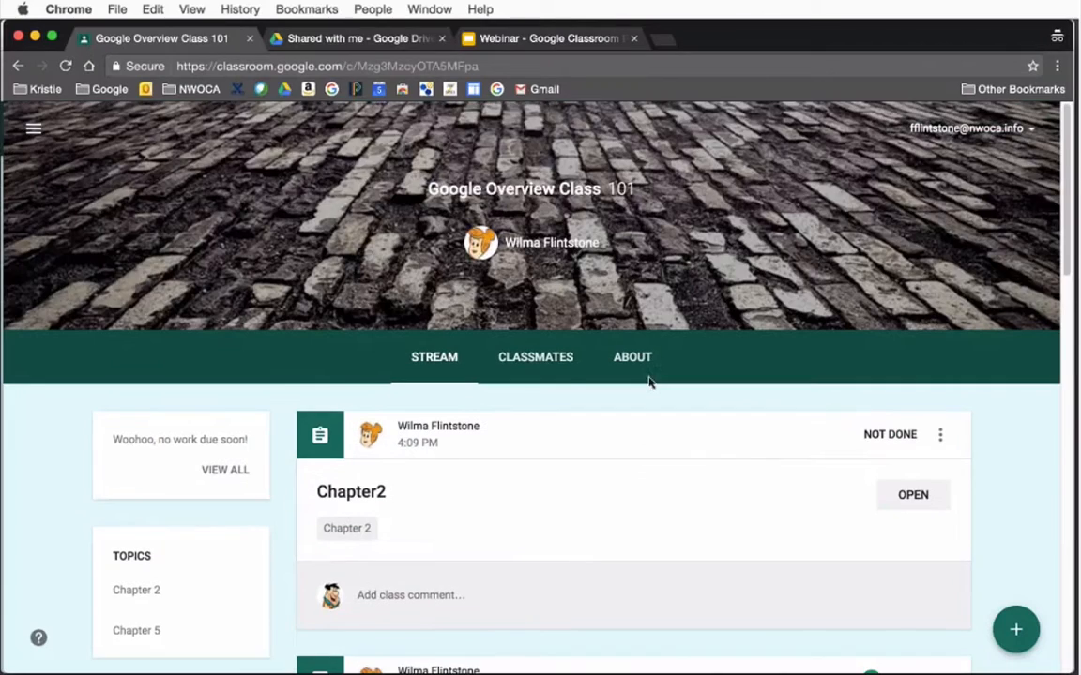
{"action": "left_click", "coordinate": [531, 367]}
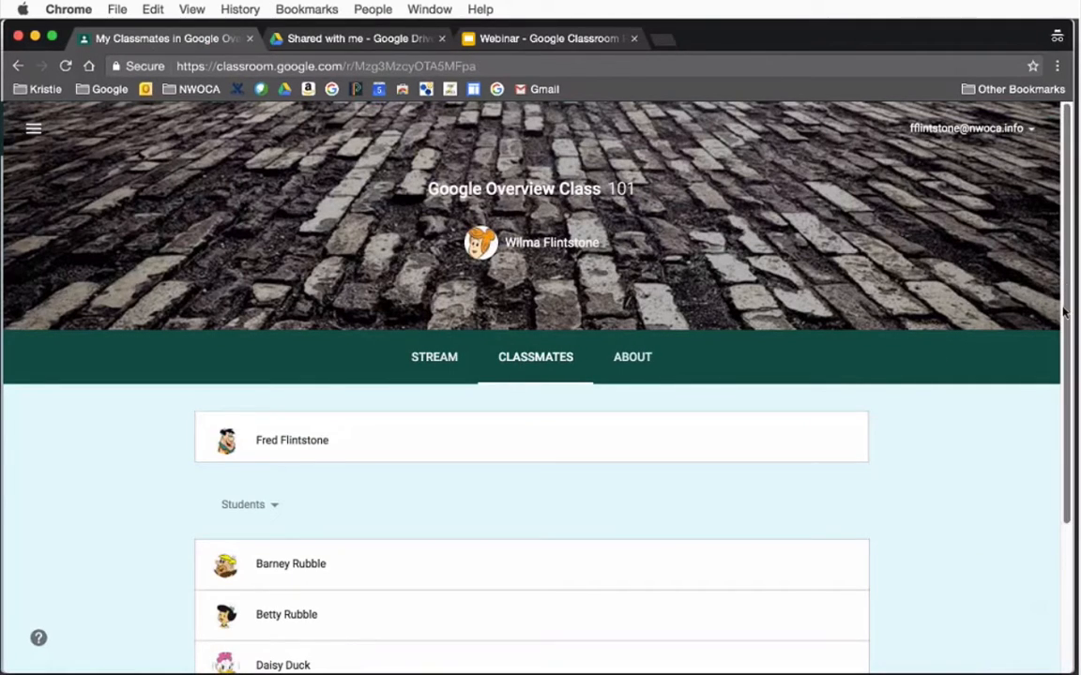
{"action": "scroll", "coordinate": [1062, 312], "scroll_direction": "down", "scroll_amount": 5}
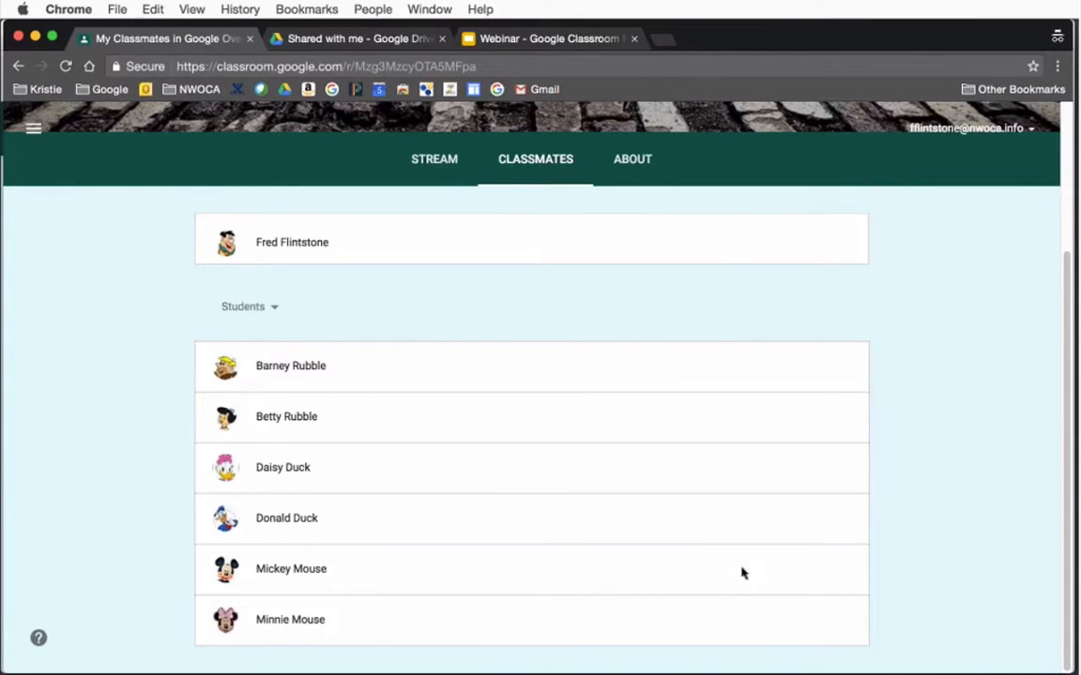
{"action": "scroll", "coordinate": [984, 469], "scroll_direction": "up", "scroll_amount": 3}
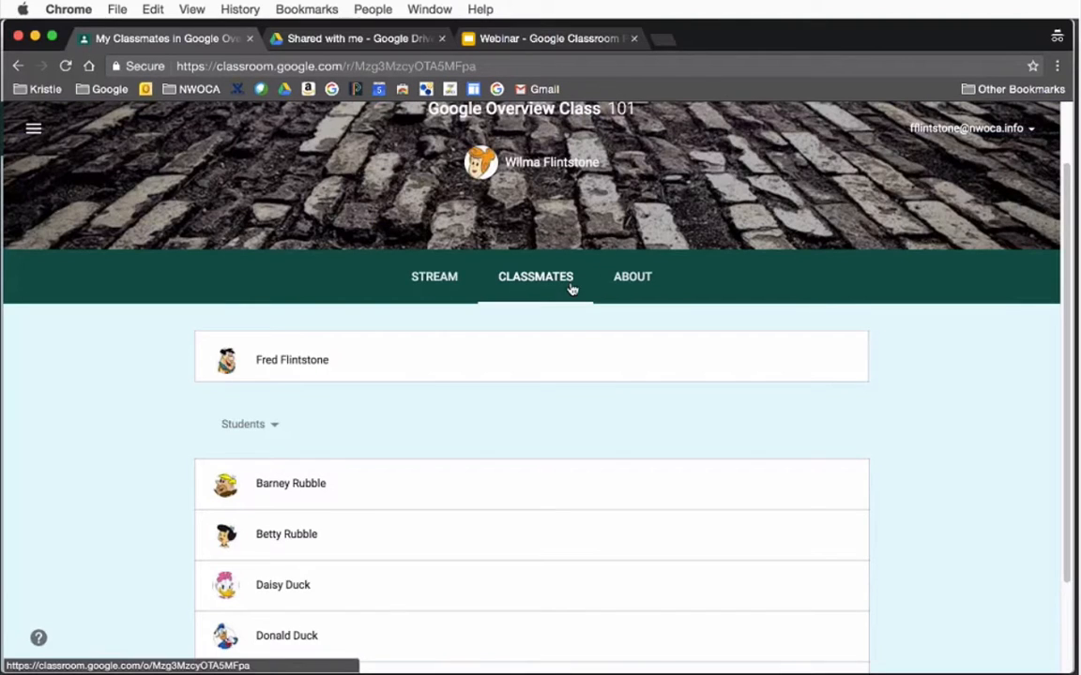
Review the class information and resources on the student's About page, and return to the stream
{"action": "left_click", "coordinate": [623, 277]}
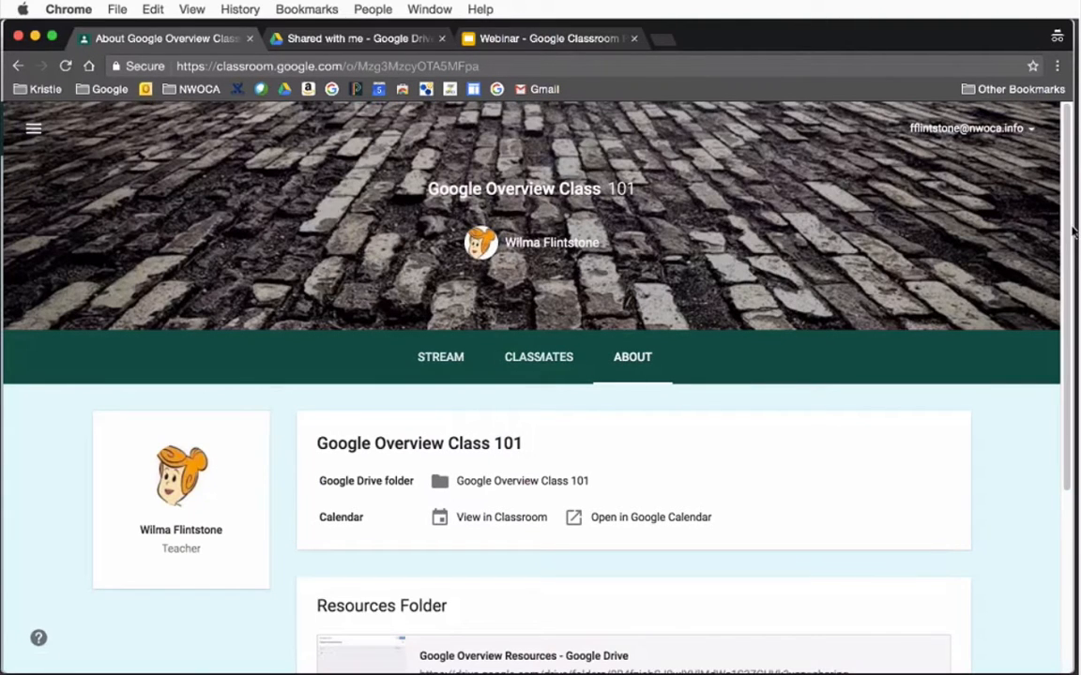
{"action": "left_click_drag", "start_coordinate": [1067, 233], "coordinate": [1066, 464]}
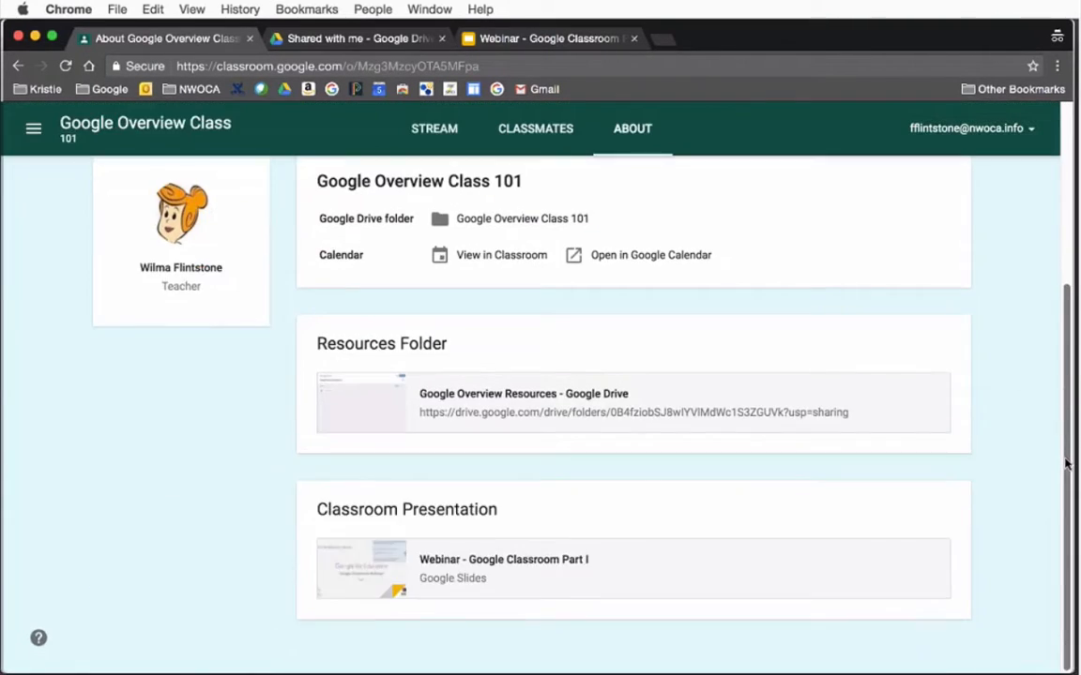
{"action": "left_click_drag", "start_coordinate": [1064, 330], "coordinate": [1072, 199]}
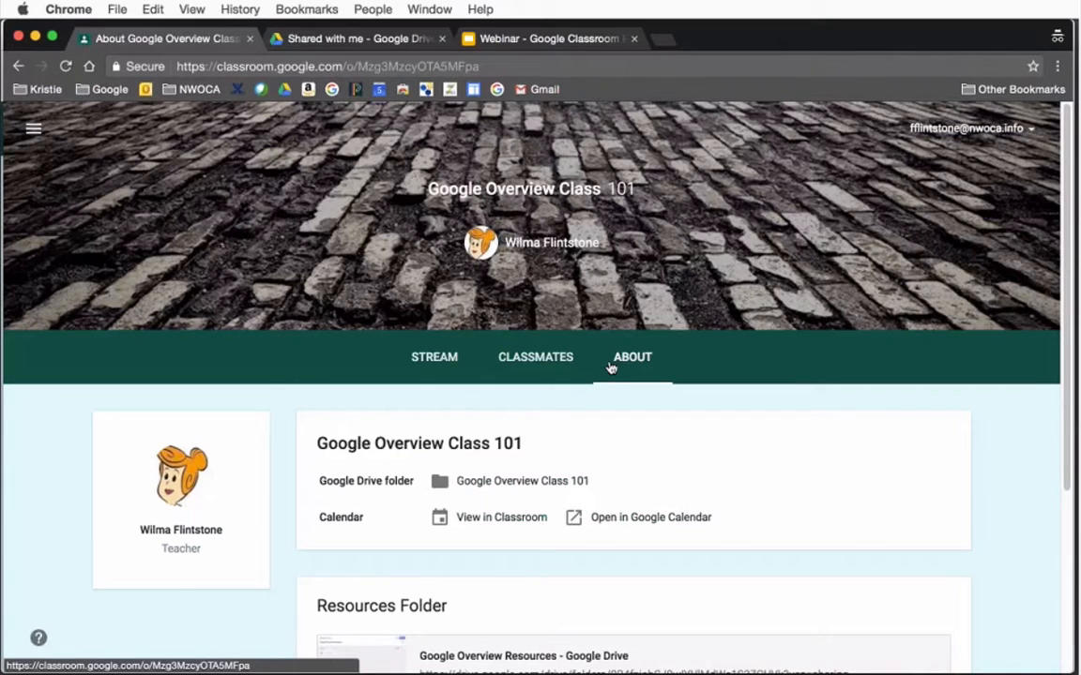
{"action": "left_click", "coordinate": [420, 357]}
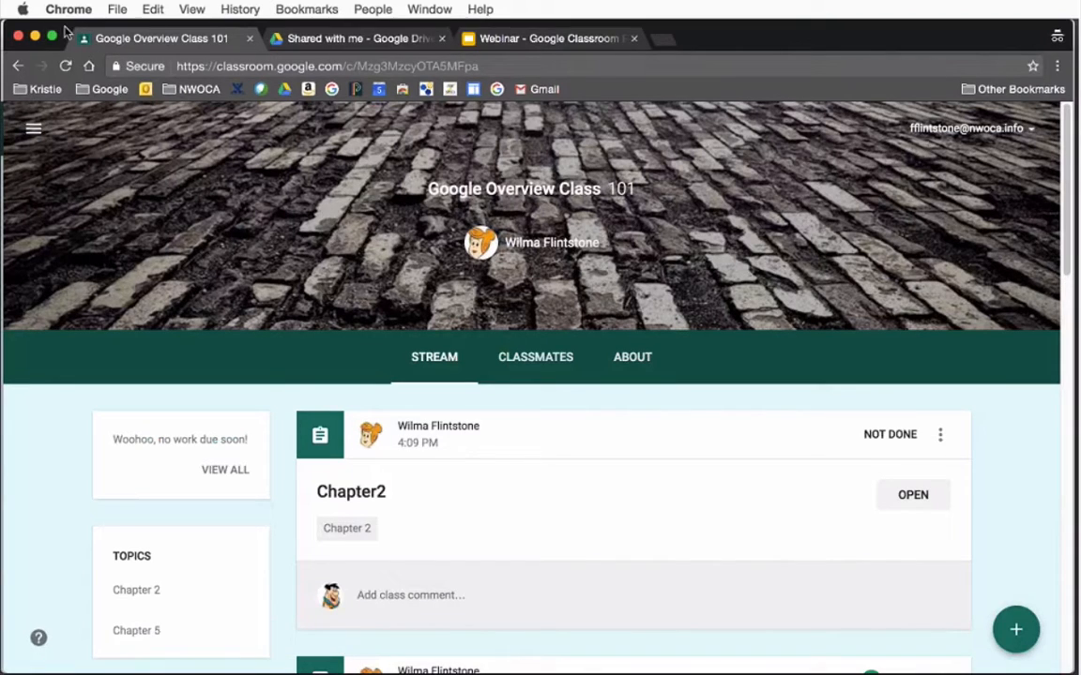
Switch back to the teacher's class window and create a new assignment titled "Journal"
{"action": "left_click_drag", "start_coordinate": [263, 30], "coordinate": [315, 29]}
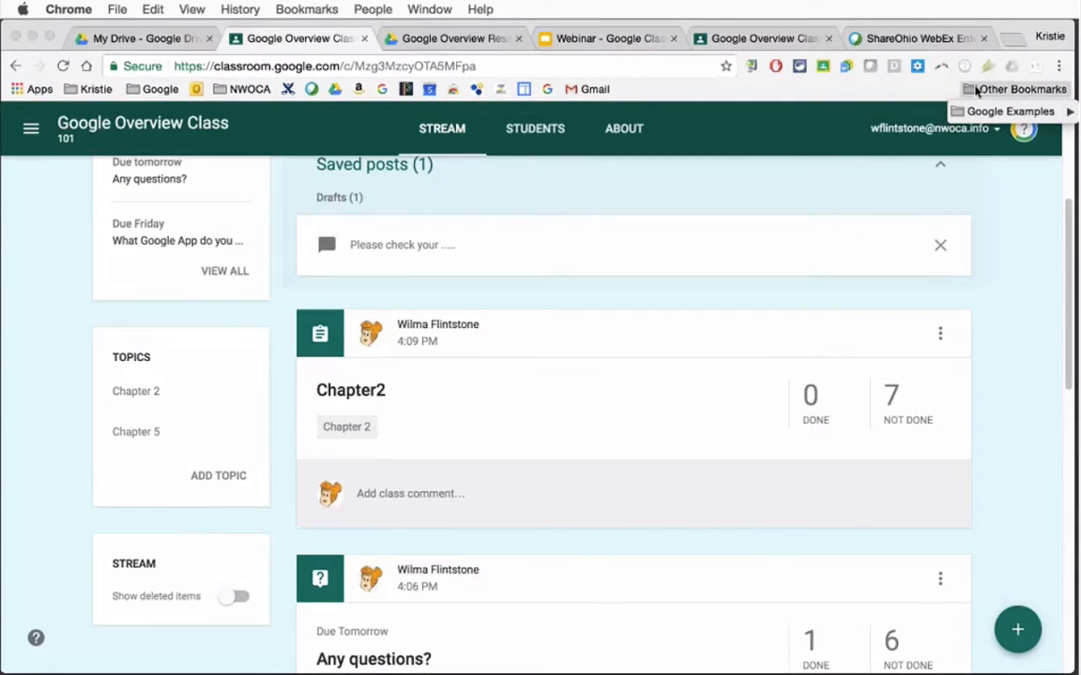
{"action": "left_click", "coordinate": [976, 91]}
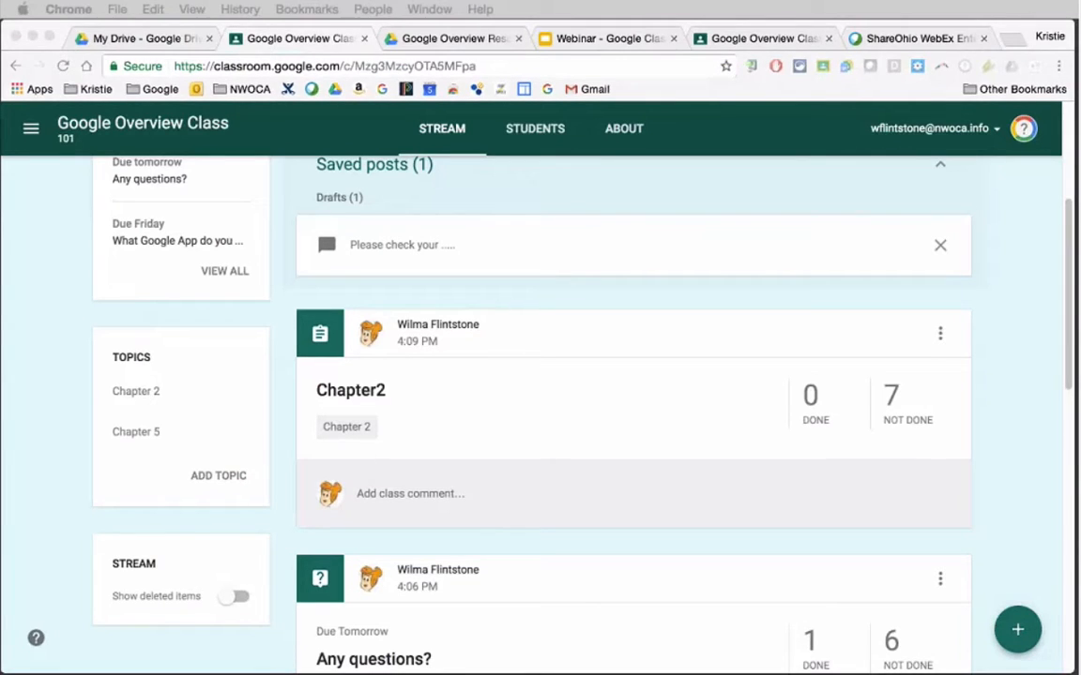
{"action": "left_click", "coordinate": [1013, 630]}
{"action": "left_click", "coordinate": [1018, 509]}
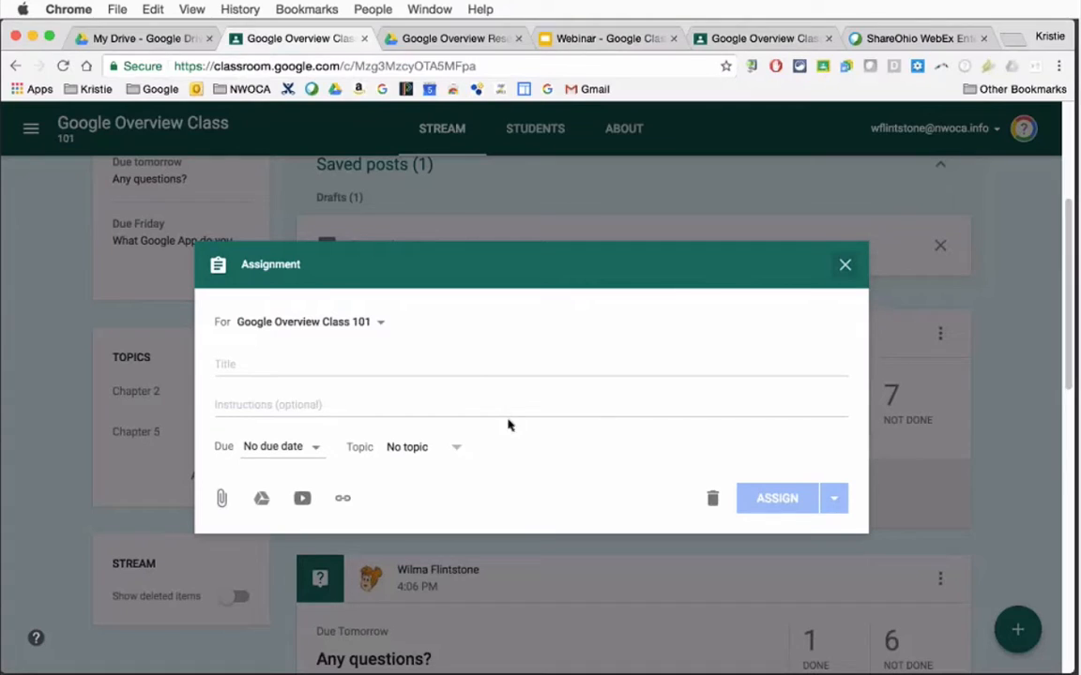
{"action": "left_click", "coordinate": [464, 364]}
{"action": "type", "text": "Jo"}
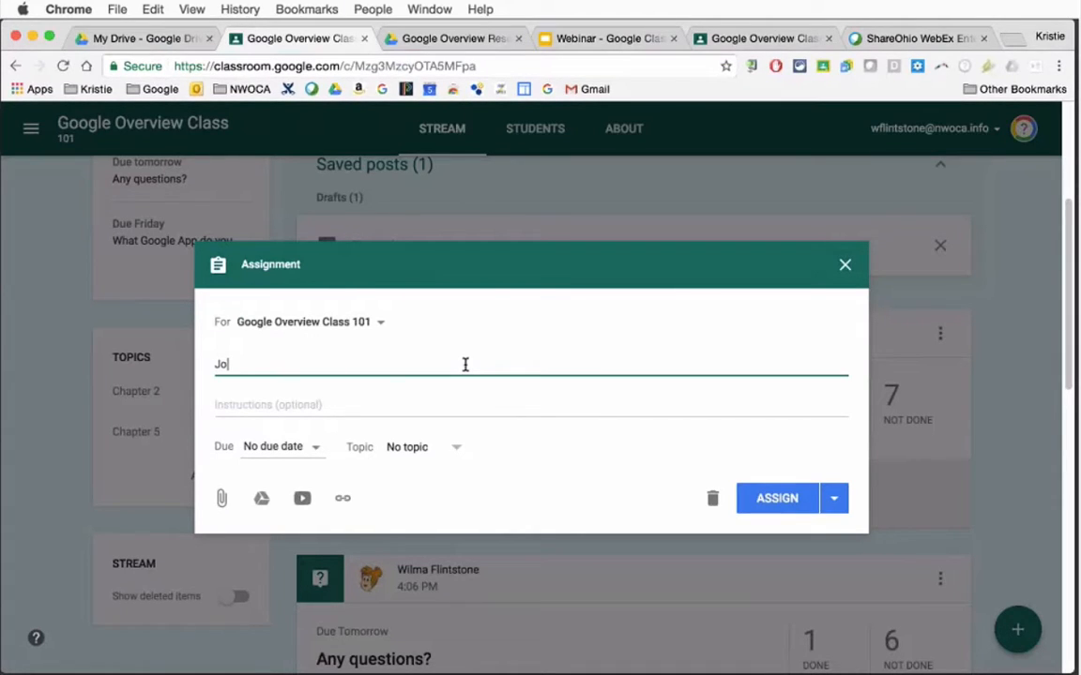
{"action": "type", "text": "urnal"}
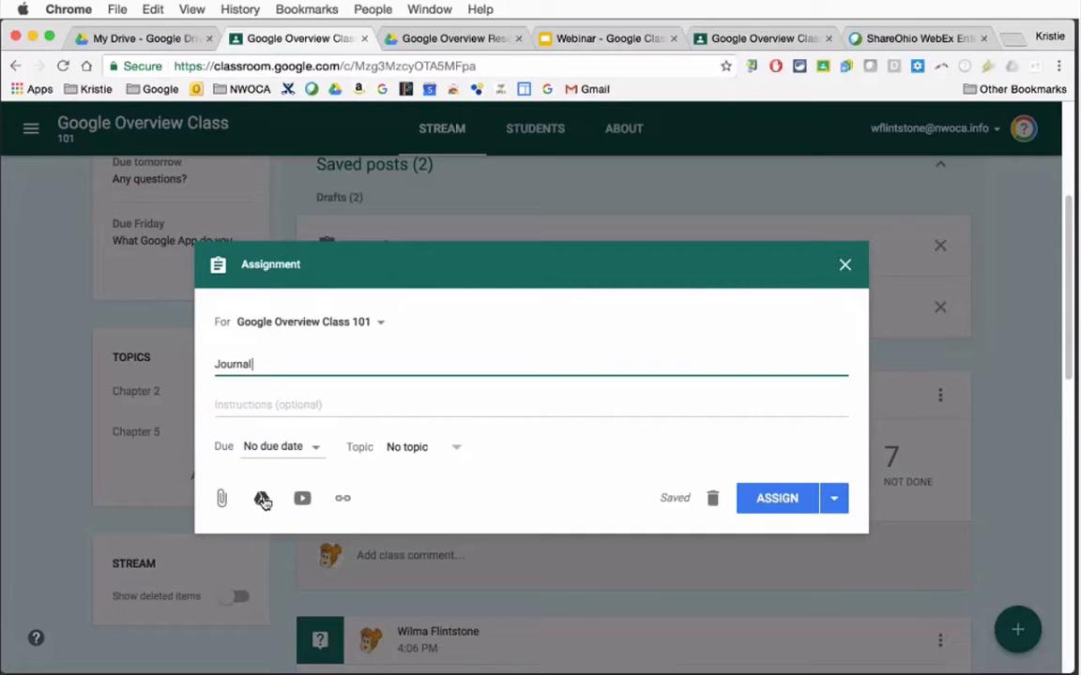
Attach the "Google Docs Showcase" document from Google Drive to the Journal assignment
{"action": "left_click", "coordinate": [263, 499]}
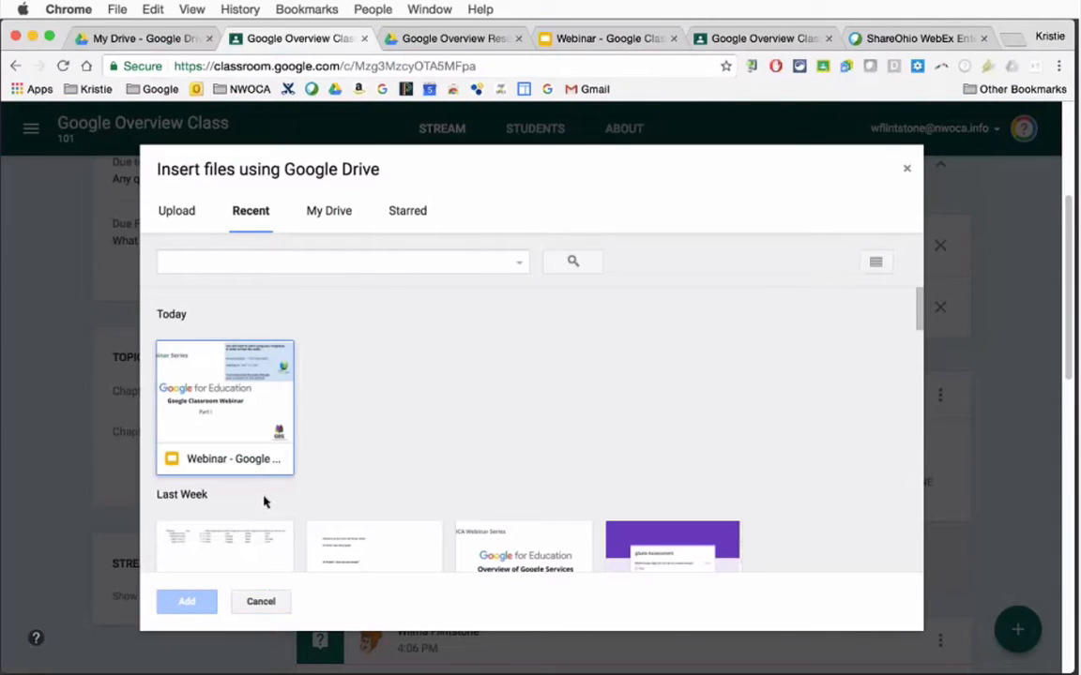
{"action": "scroll", "coordinate": [919, 338], "scroll_direction": "down", "scroll_amount": 3}
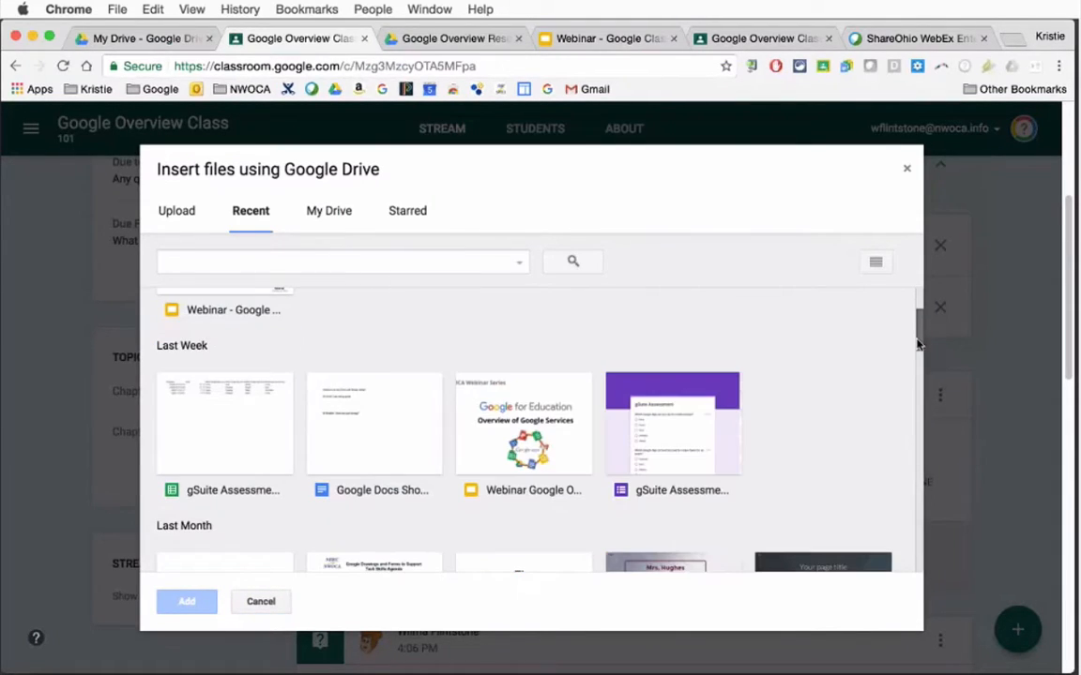
{"action": "left_click", "coordinate": [412, 424]}
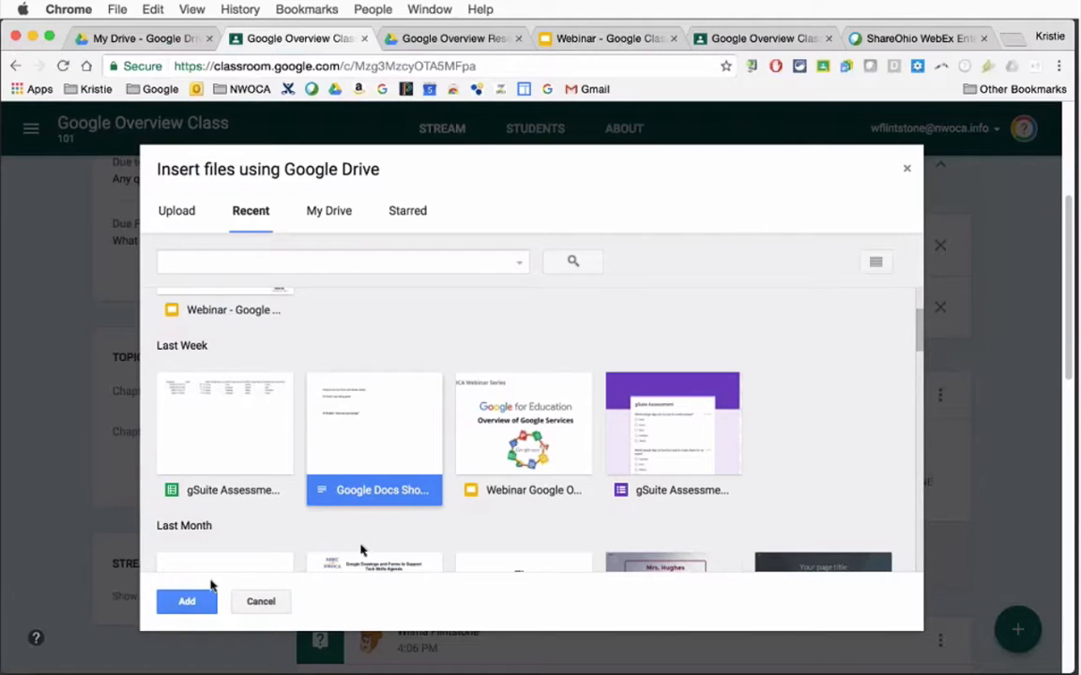
{"action": "left_click", "coordinate": [192, 602]}
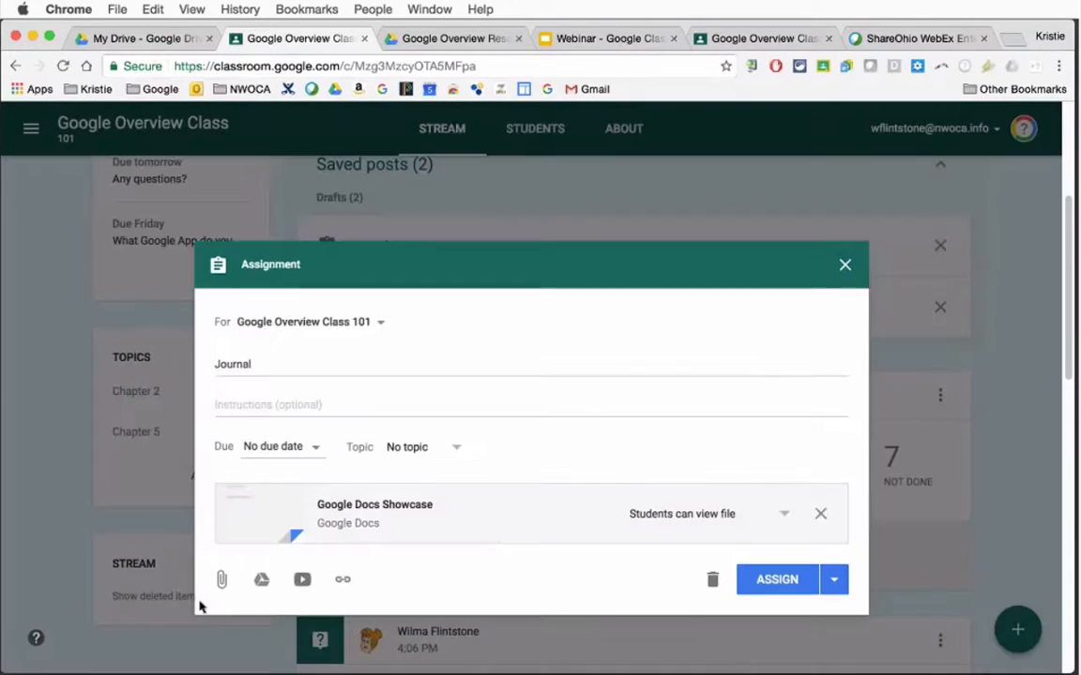
Set the attached document to make a copy for each student, and assign the Journal assignment
{"action": "left_click", "coordinate": [784, 518]}
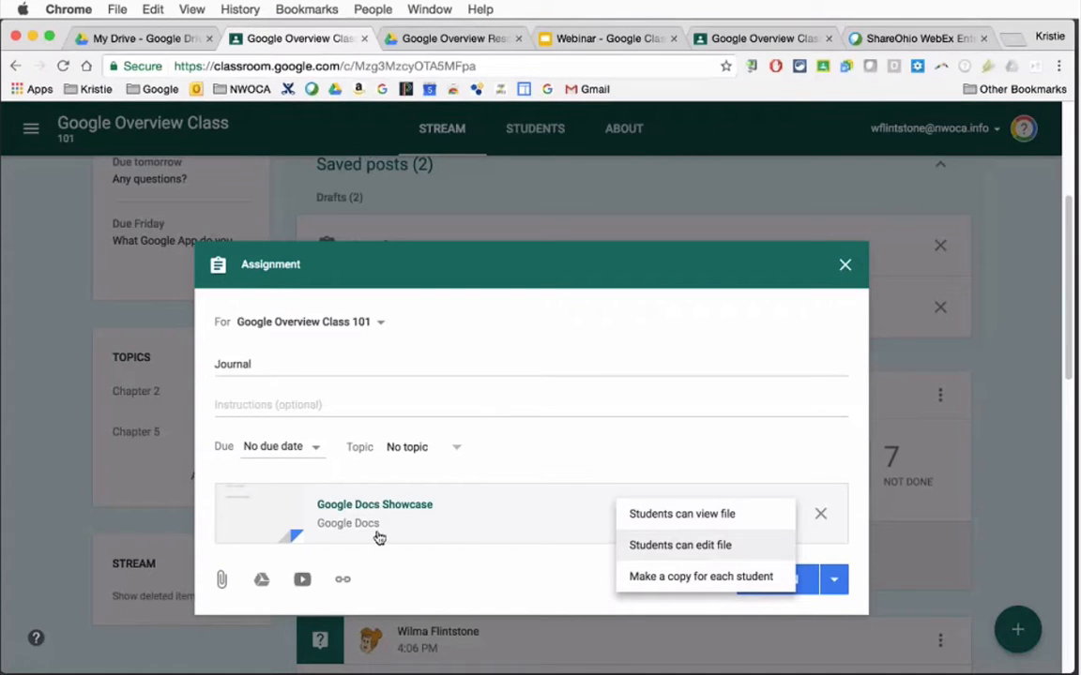
{"action": "left_click", "coordinate": [681, 580]}
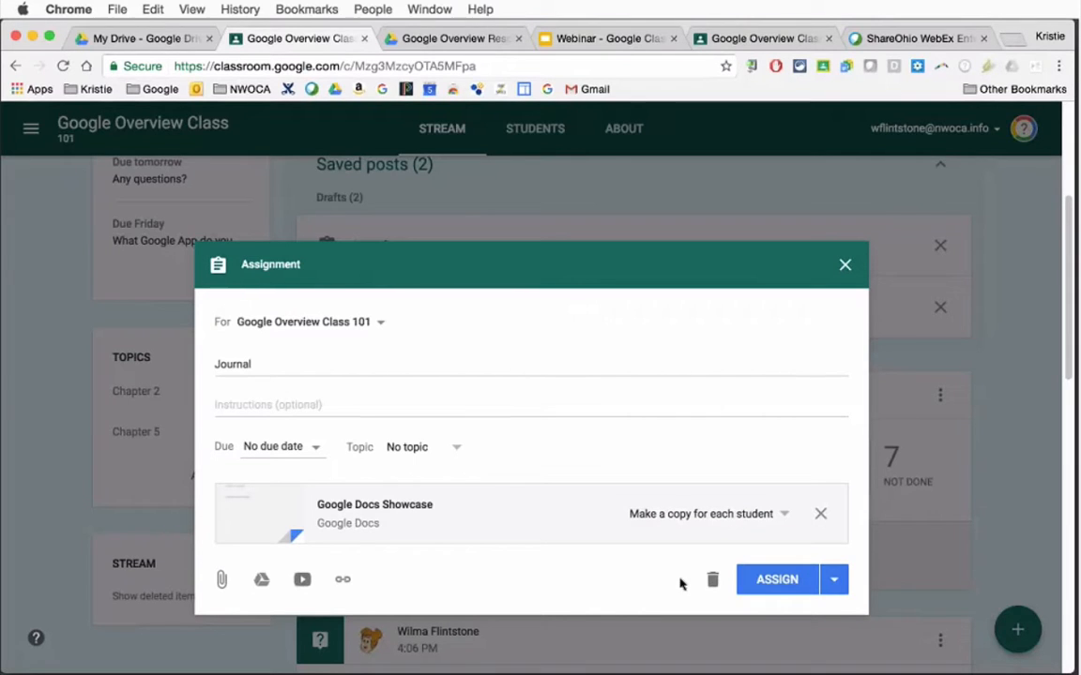
{"action": "left_click", "coordinate": [770, 581]}
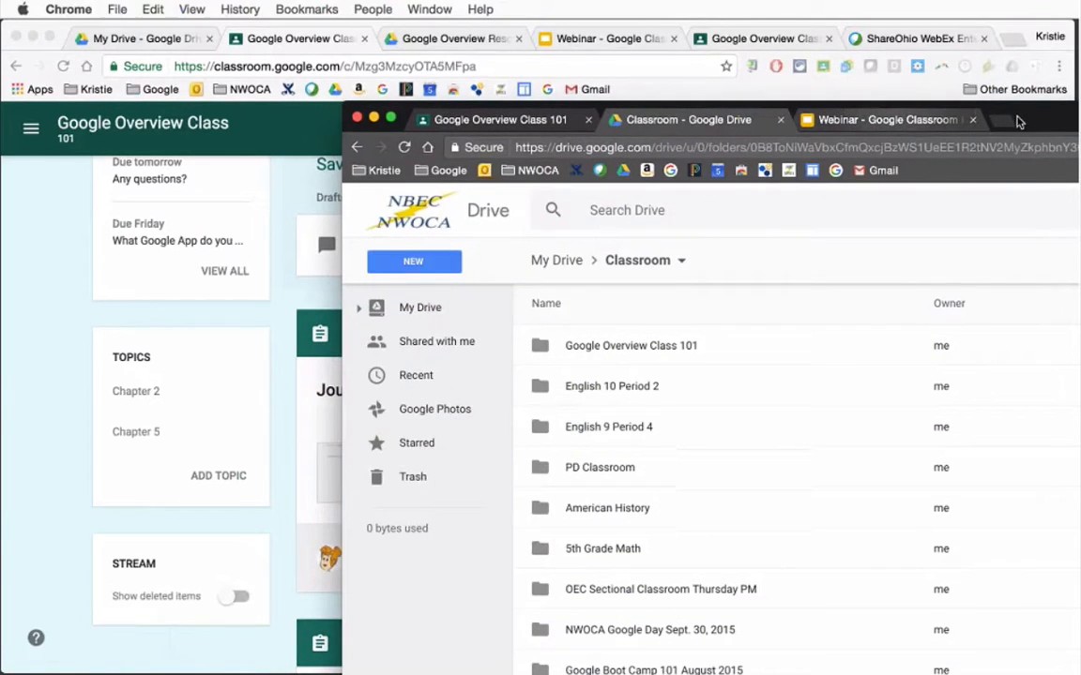
Examine the Google Overview Class 101 folder within the student's Drive Classroom folder, and return to the teacher's class window
{"action": "left_click_drag", "start_coordinate": [1043, 123], "coordinate": [695, 25]}
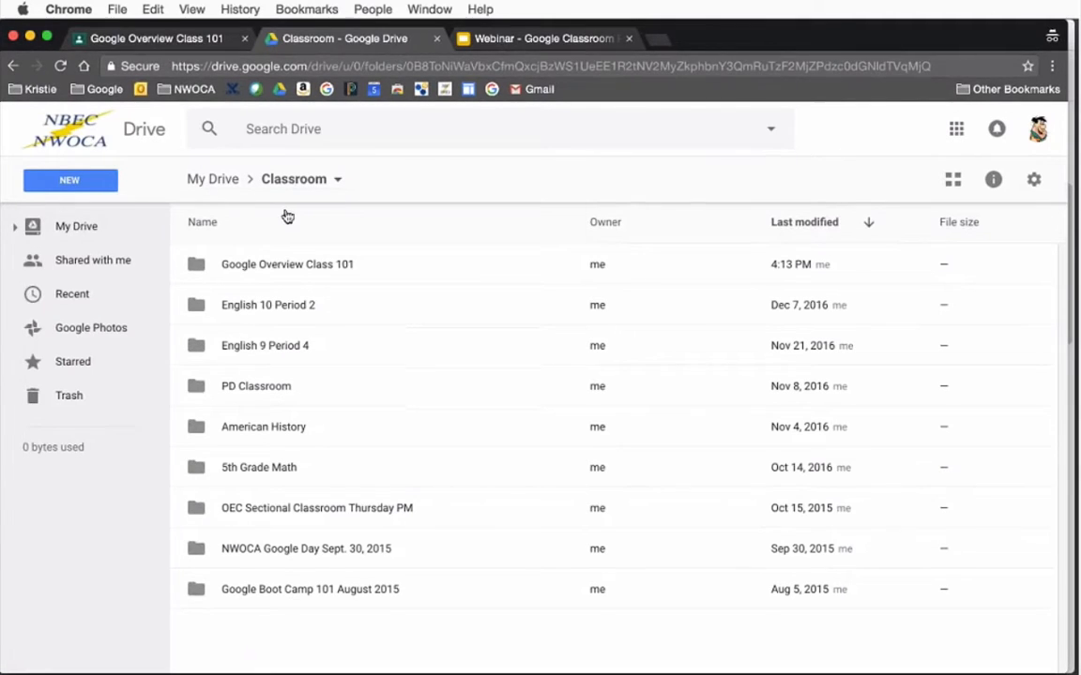
{"action": "double_click", "coordinate": [310, 267]}
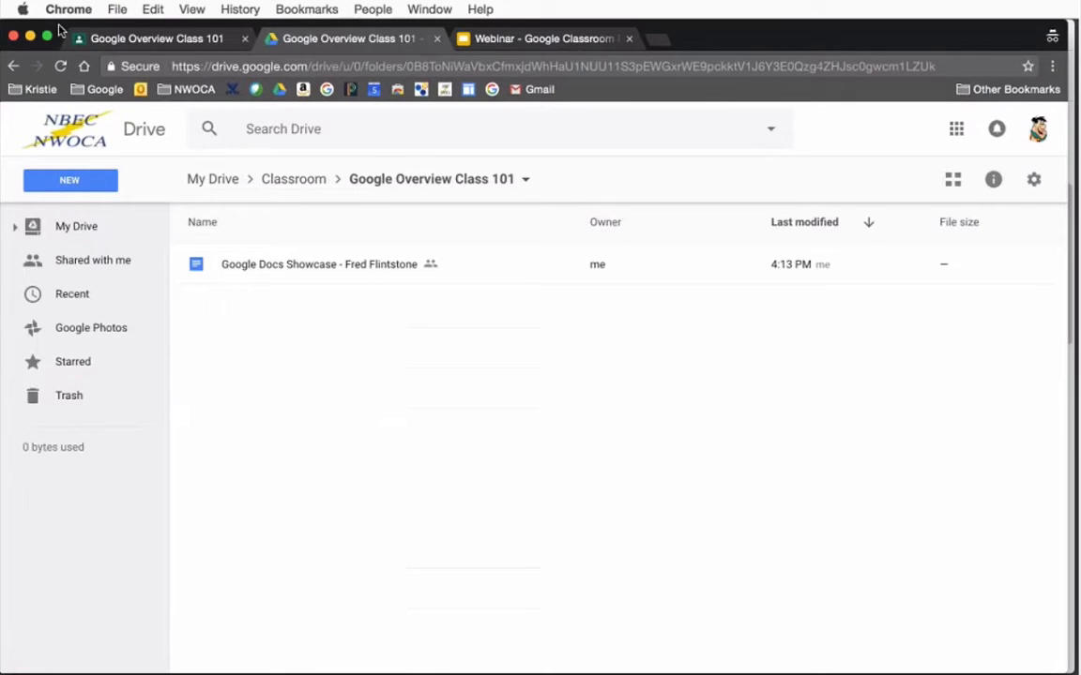
{"action": "left_click_drag", "start_coordinate": [59, 30], "coordinate": [1079, 97]}
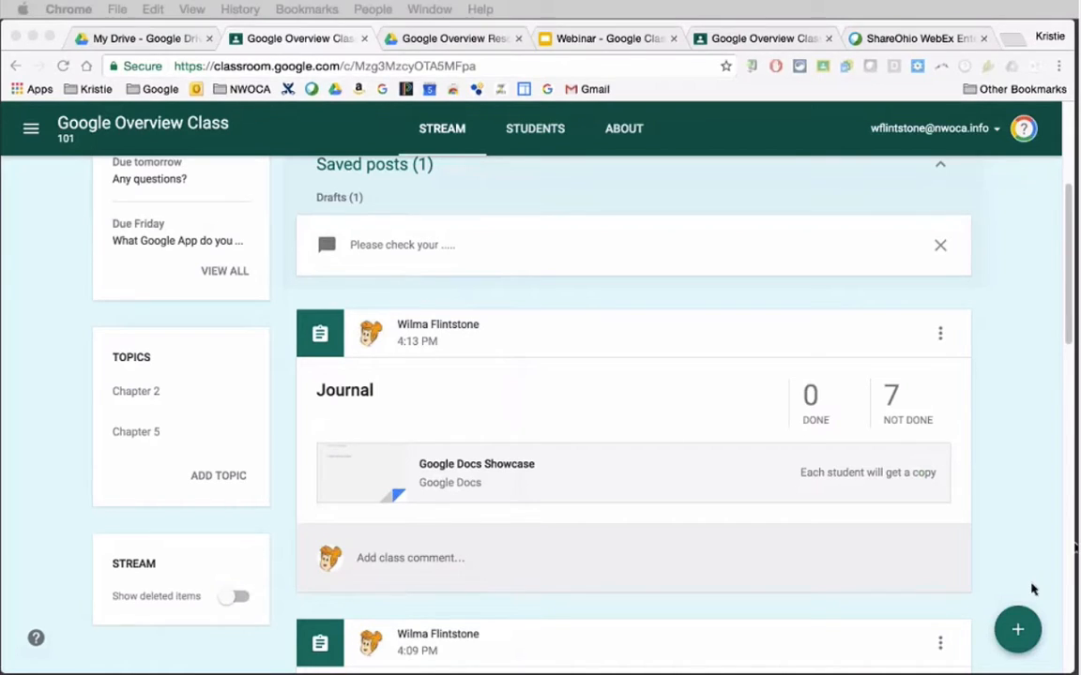
Open the posted Journal assignment for editing to examine its attachment's sharing option
{"action": "left_click", "coordinate": [1017, 638]}
{"action": "mouse_move", "coordinate": [1019, 636]}
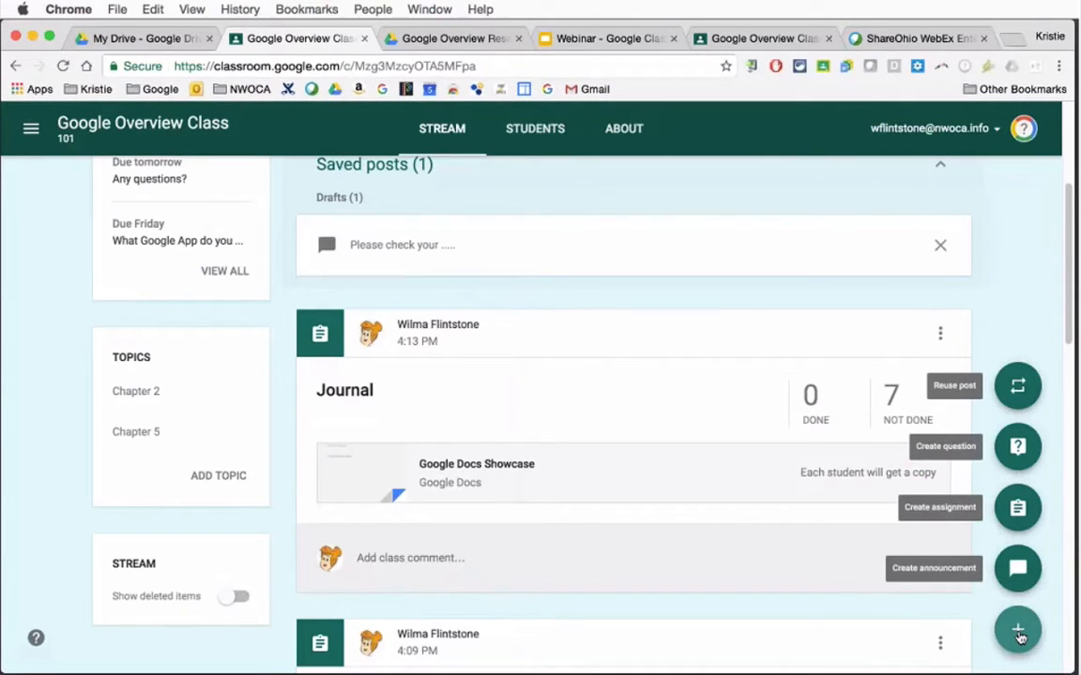
{"action": "left_click", "coordinate": [940, 335]}
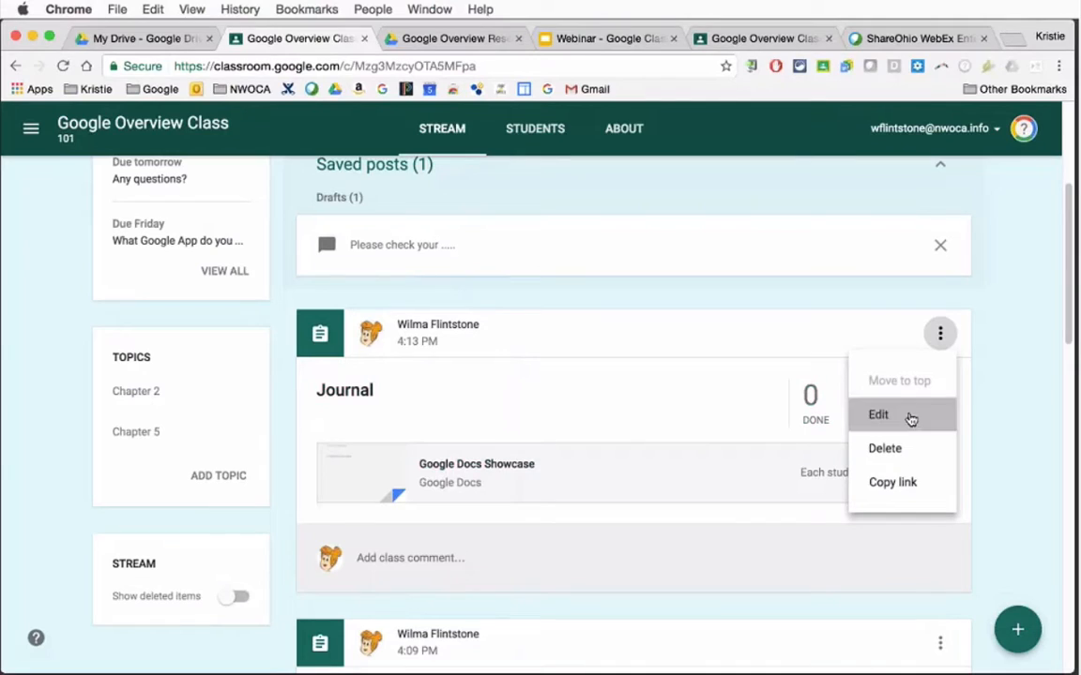
{"action": "left_click", "coordinate": [905, 415]}
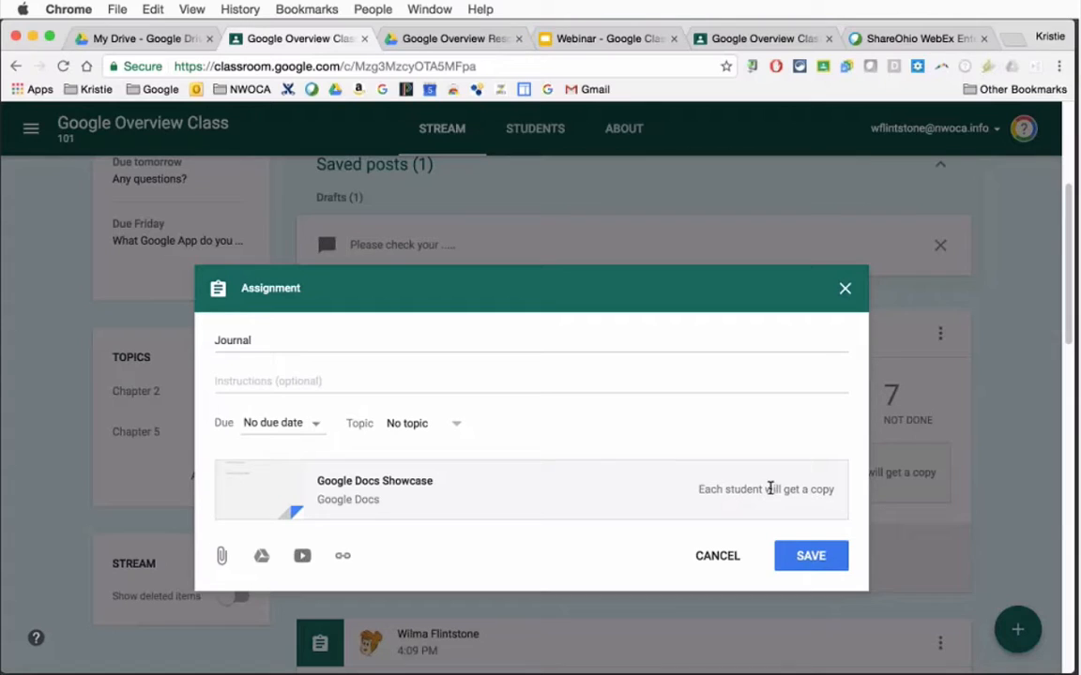
Close the assignment editor, check a student's document copy among Journal's not-done work, and return to the class stream
{"action": "left_click", "coordinate": [844, 289]}
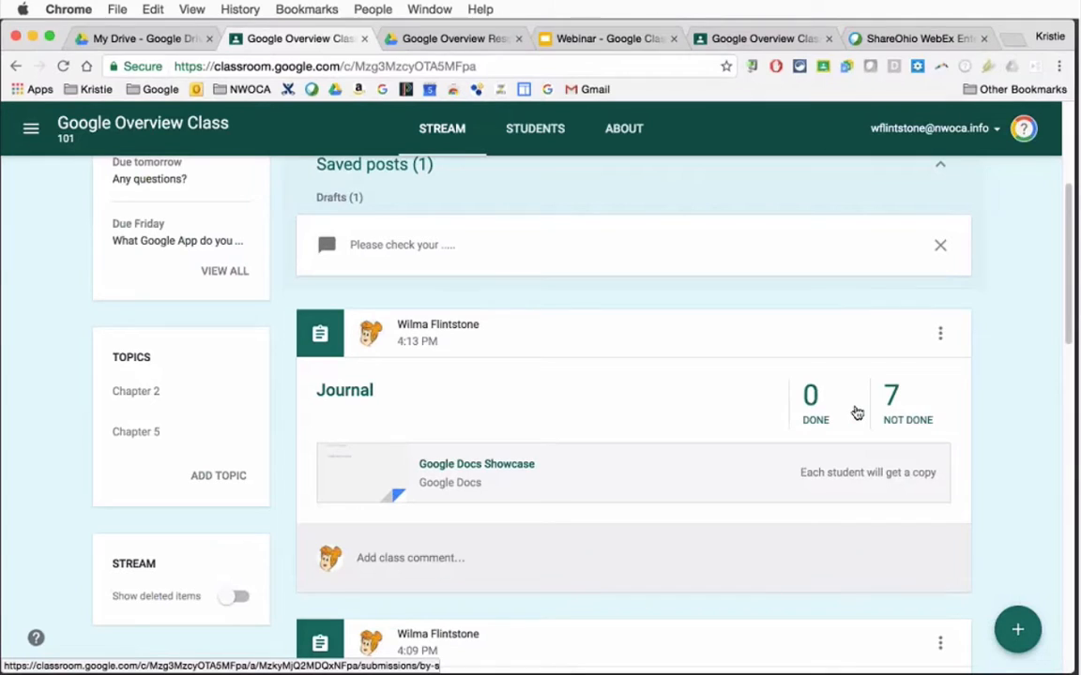
{"action": "left_click", "coordinate": [894, 407]}
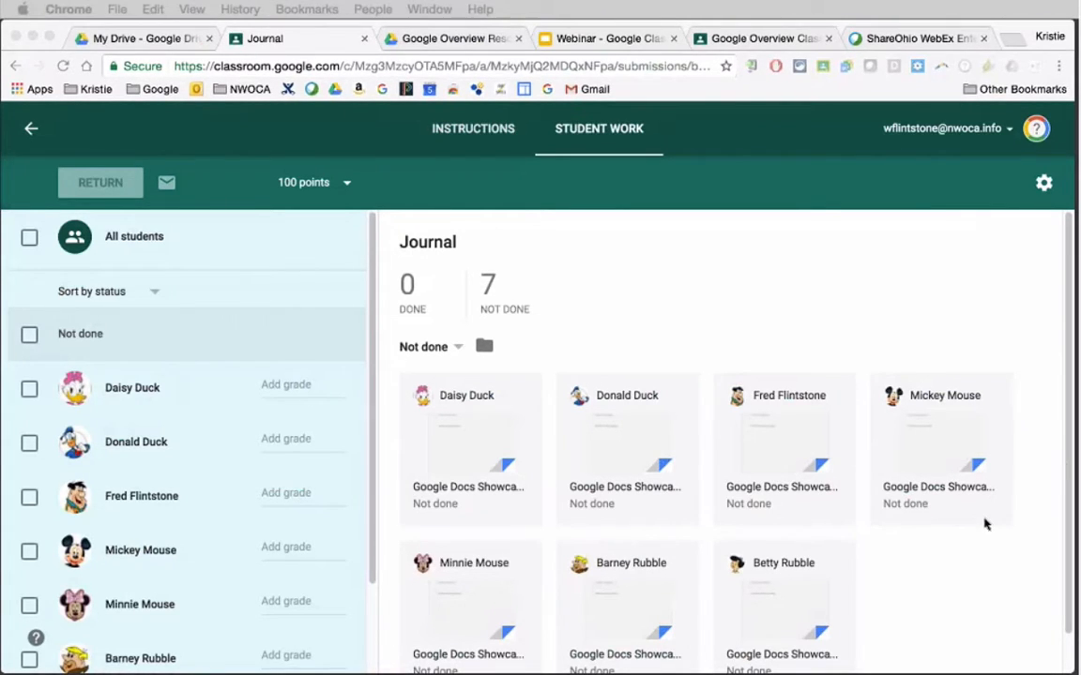
{"action": "left_click", "coordinate": [747, 441]}
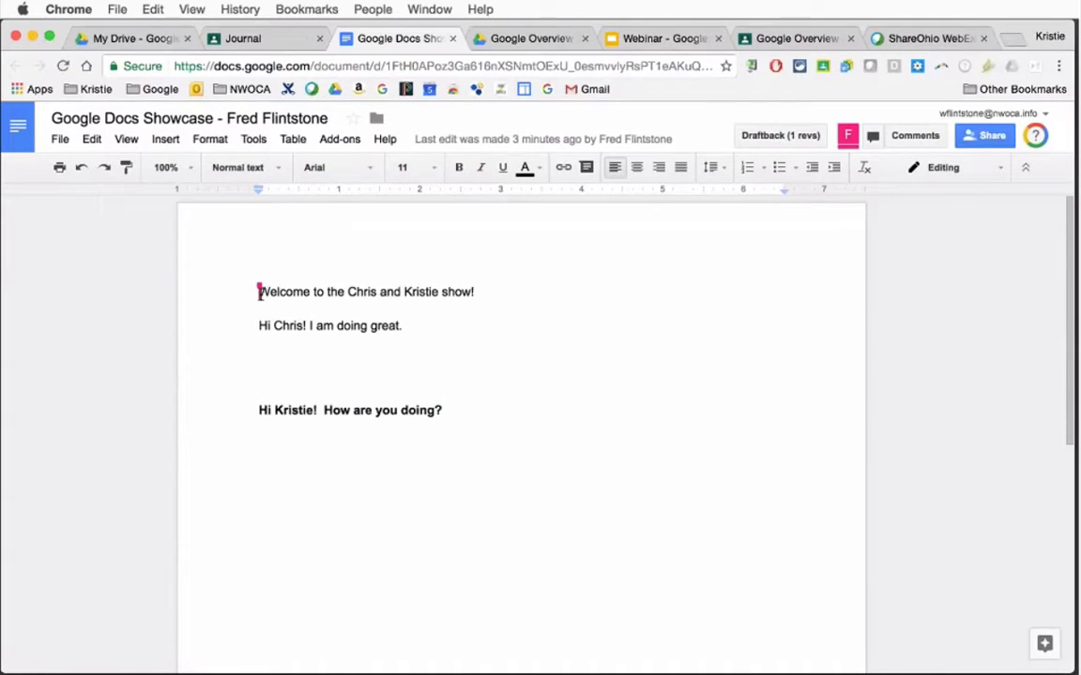
{"action": "left_click", "coordinate": [452, 39]}
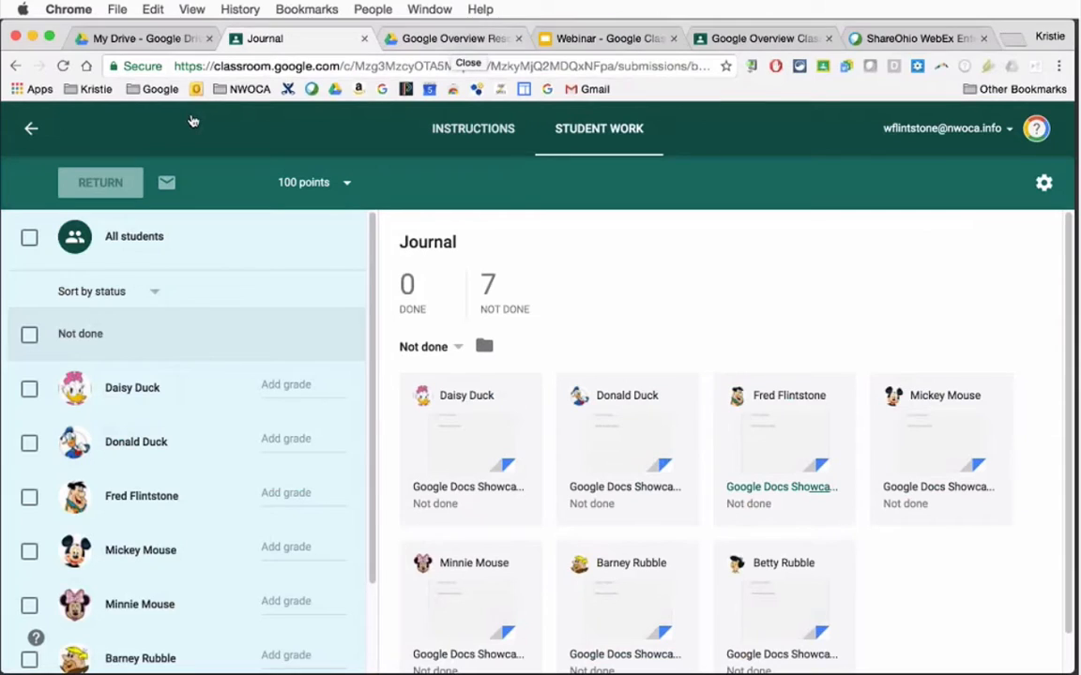
{"action": "left_click", "coordinate": [31, 131]}
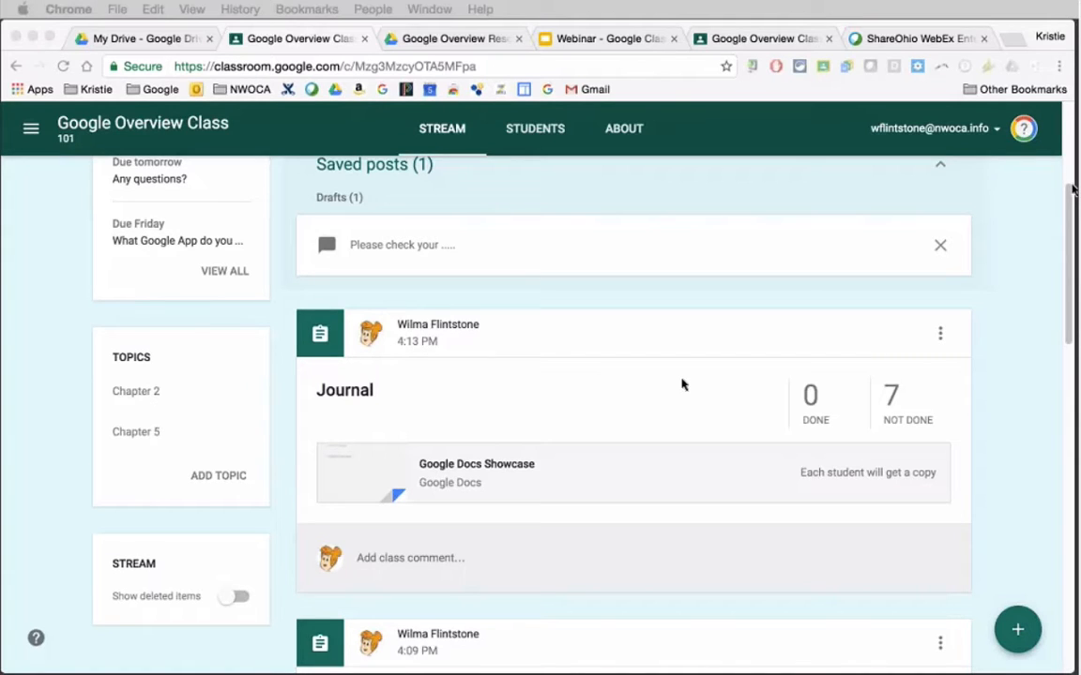
Go to the overview of all classes and examine the options for joining or creating a class
{"action": "left_click", "coordinate": [29, 138]}
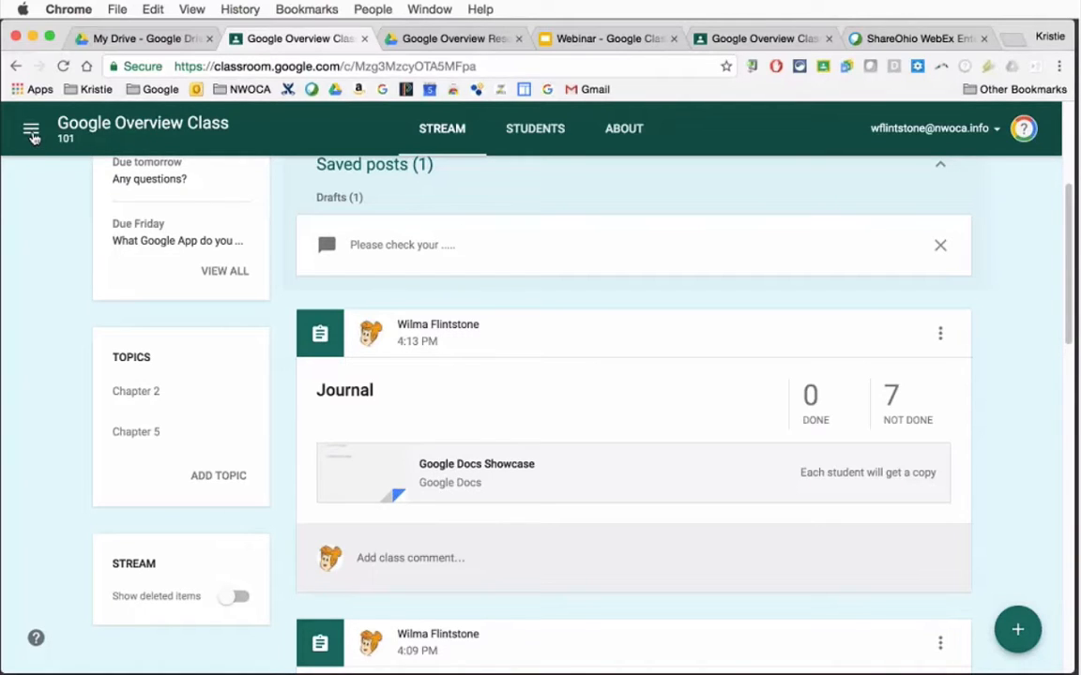
{"action": "left_click", "coordinate": [31, 132]}
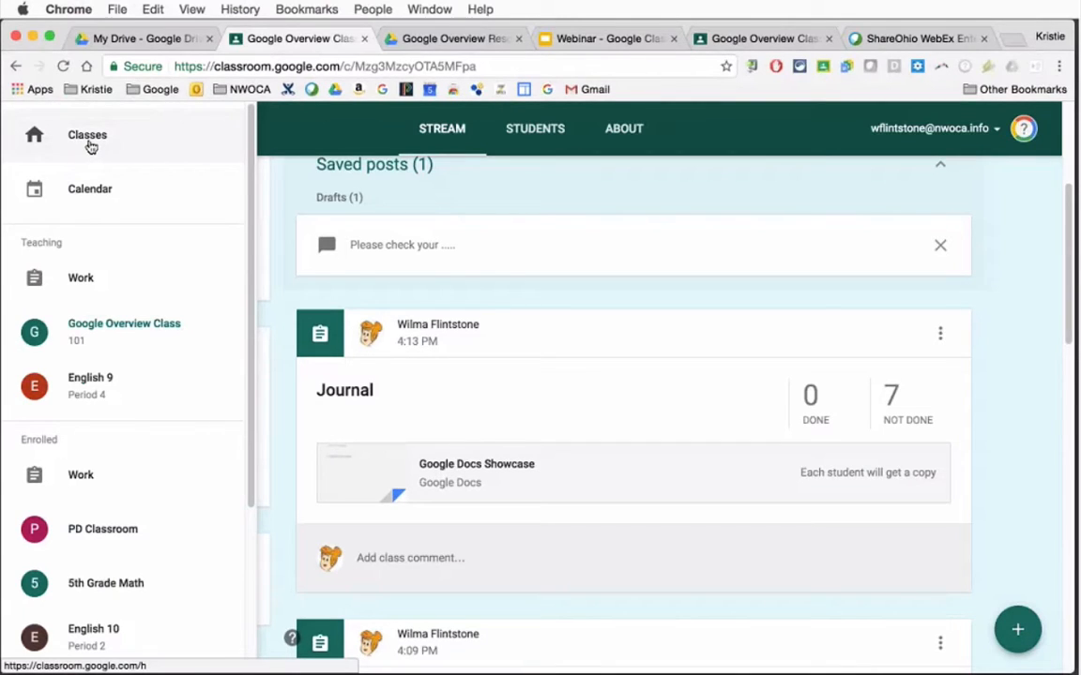
{"action": "left_click", "coordinate": [287, 194]}
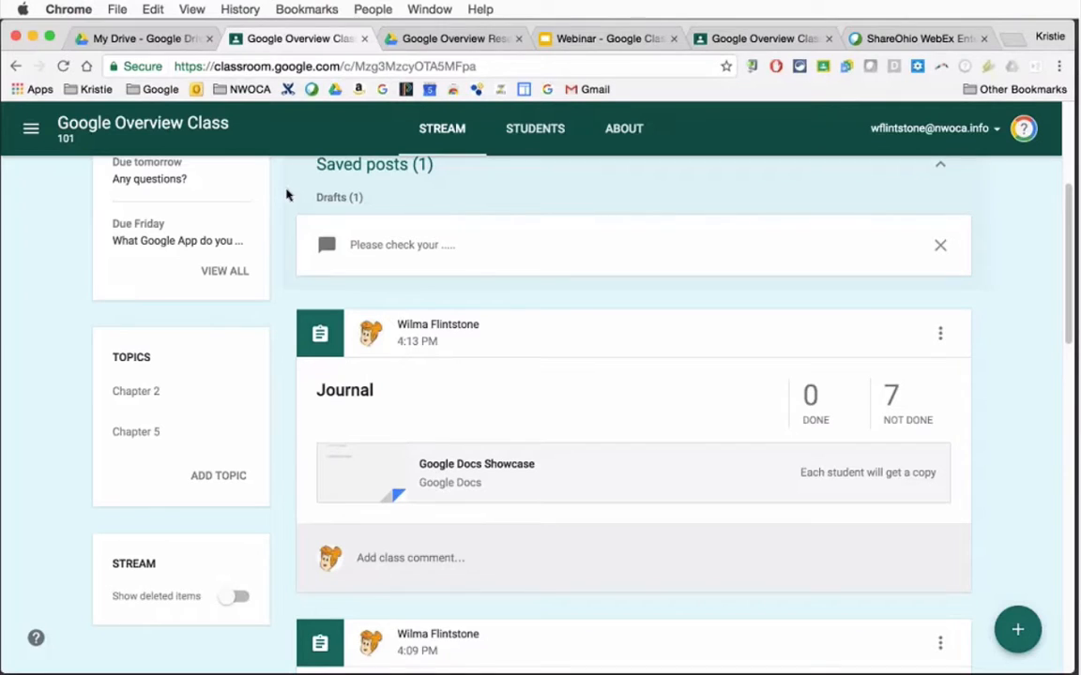
{"action": "left_click", "coordinate": [31, 134]}
{"action": "left_click", "coordinate": [82, 139]}
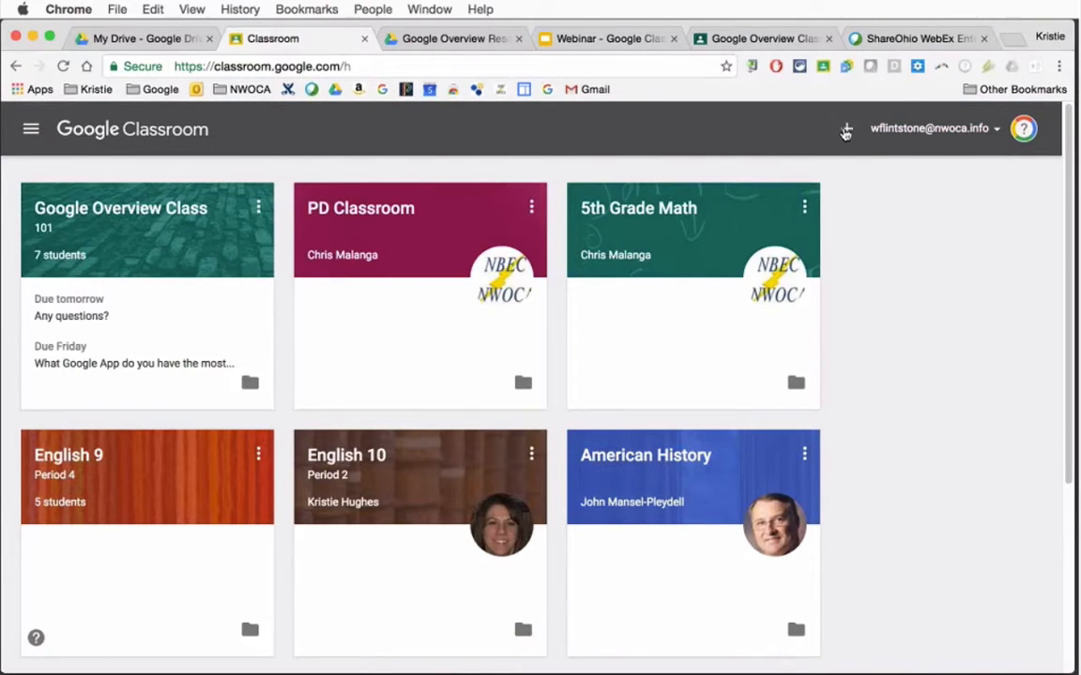
{"action": "left_click", "coordinate": [845, 130]}
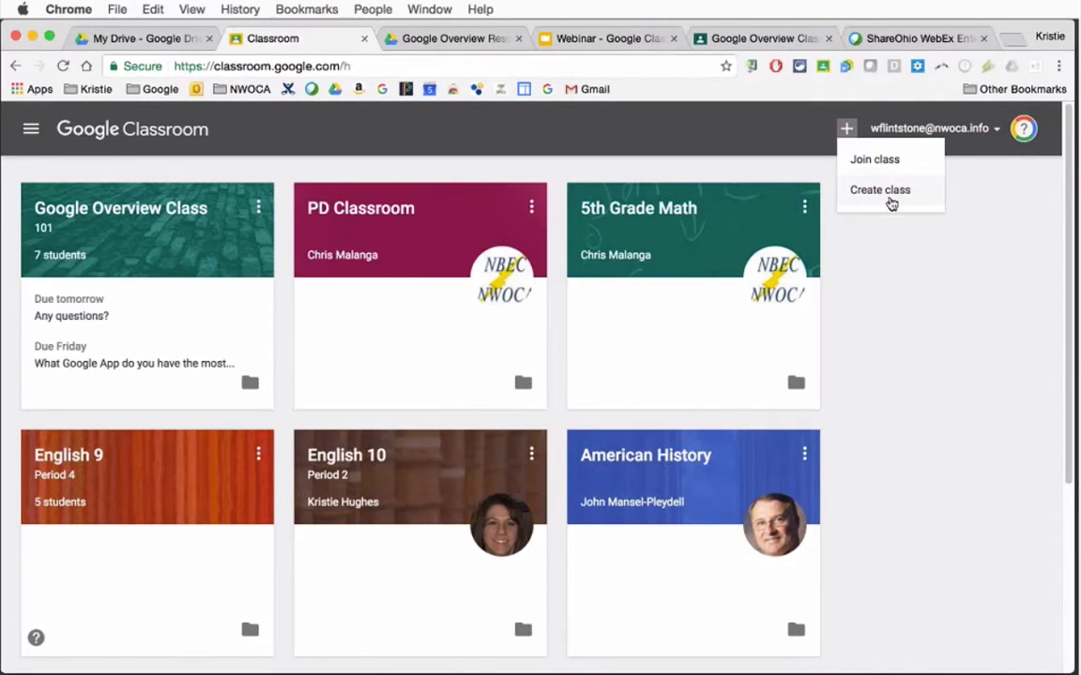
{"action": "left_click", "coordinate": [434, 331]}
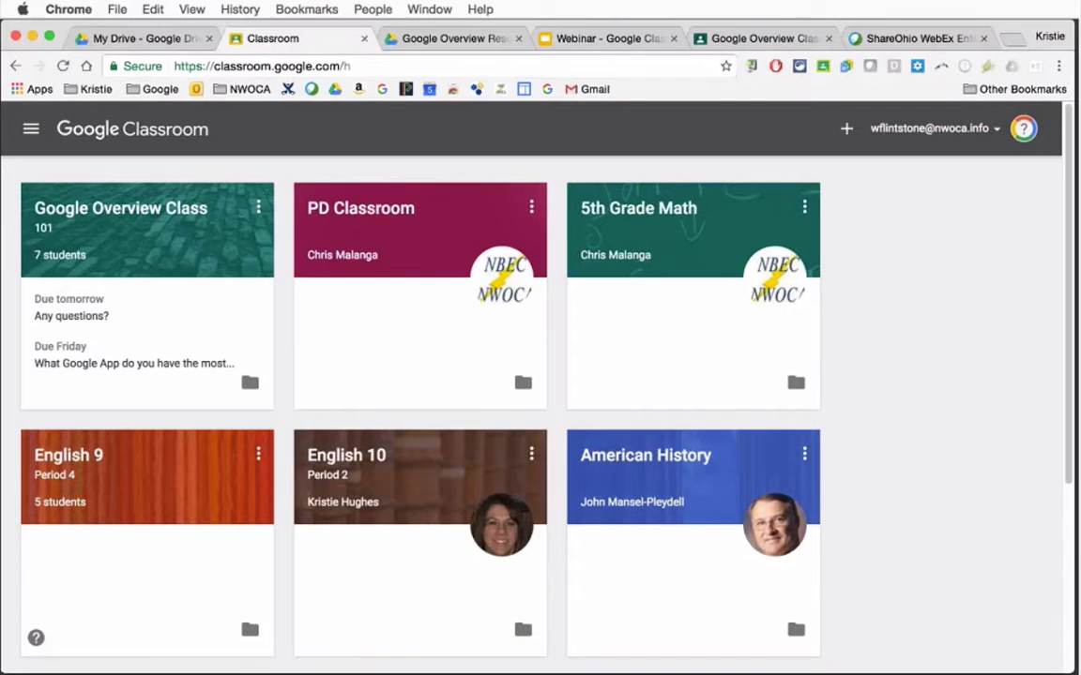
Archive the Google Overview Class 101 and confirm the archiving
{"action": "left_click", "coordinate": [259, 212]}
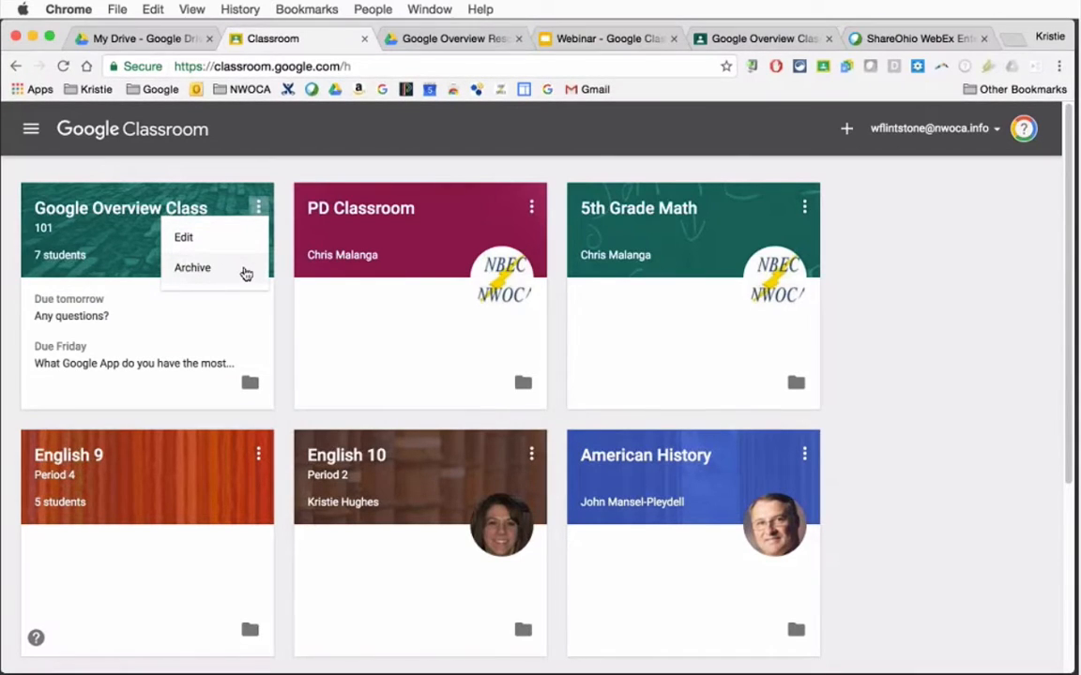
{"action": "left_click", "coordinate": [197, 268]}
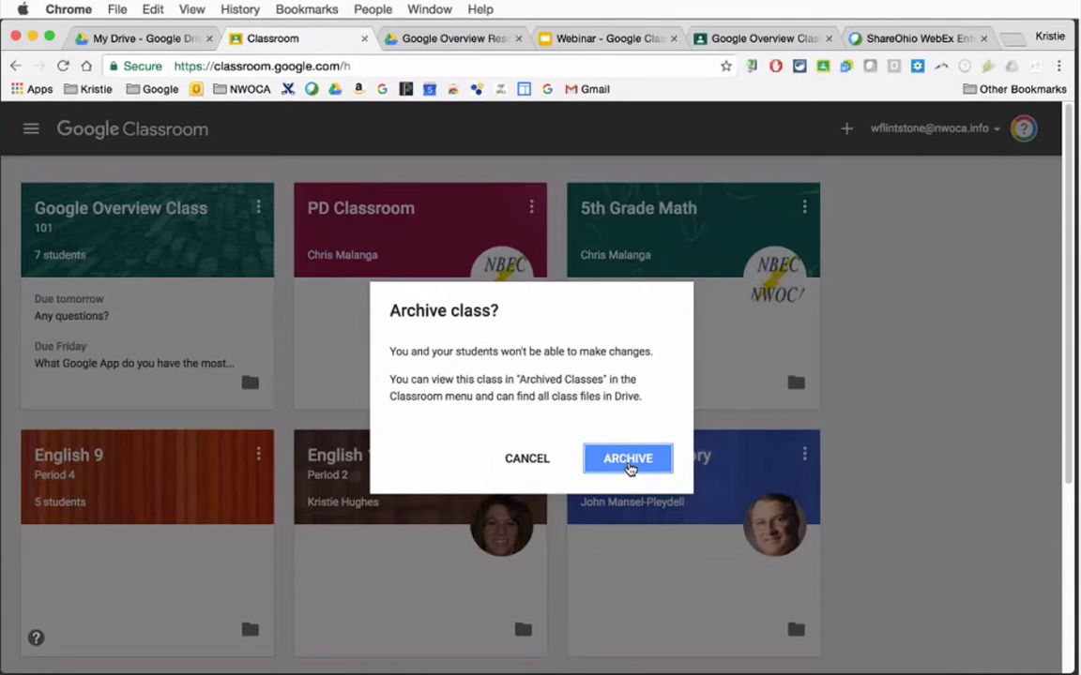
{"action": "left_click", "coordinate": [632, 471]}
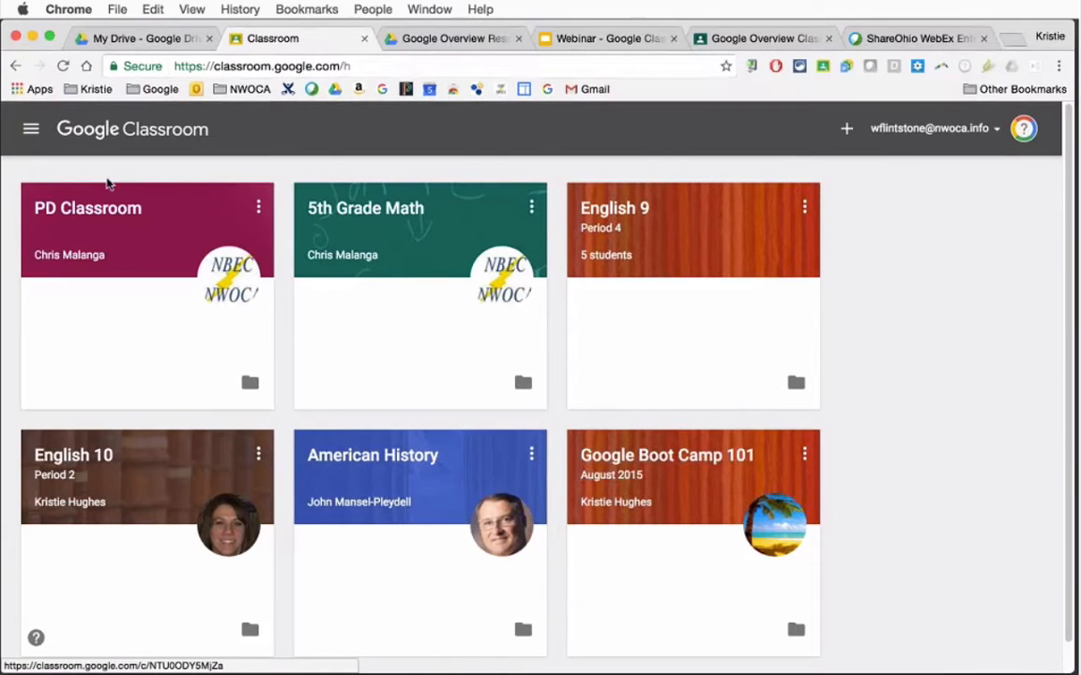
Restore Google Overview Class 101 from the archived classes
{"action": "left_click", "coordinate": [31, 128]}
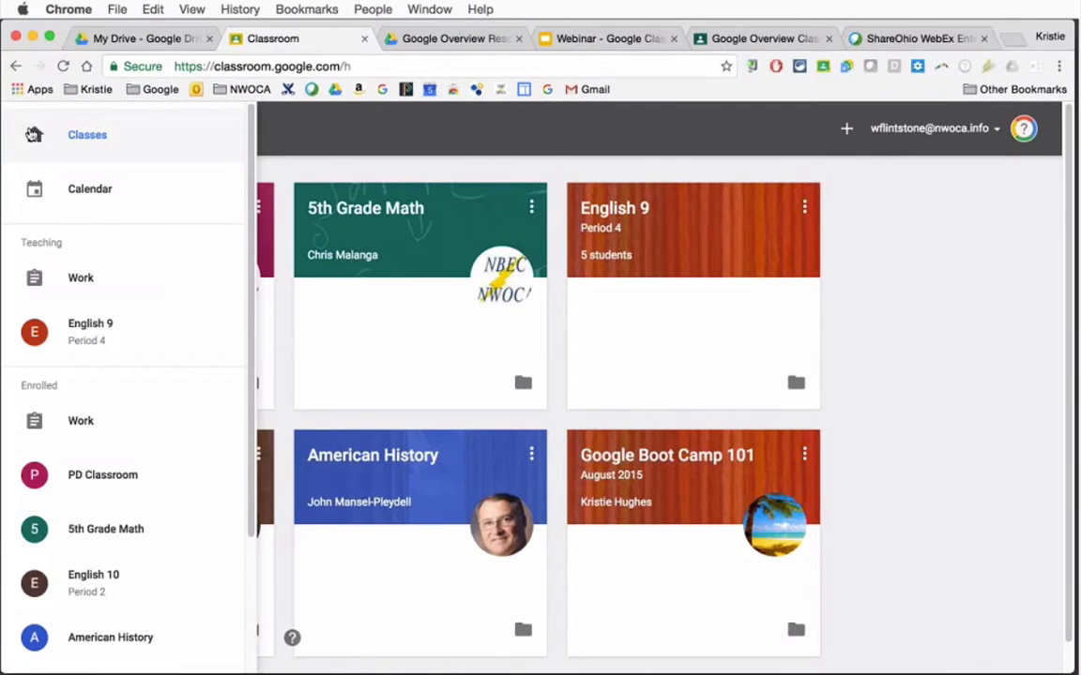
{"action": "scroll", "coordinate": [242, 246], "scroll_direction": "down", "scroll_amount": 4}
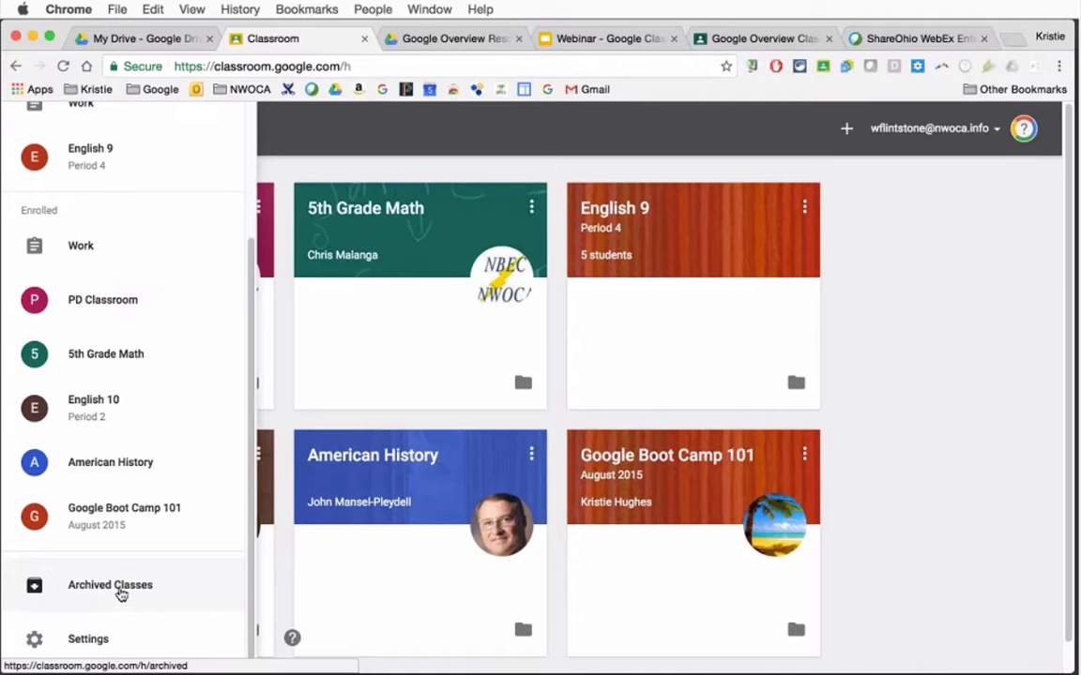
{"action": "left_click", "coordinate": [120, 594]}
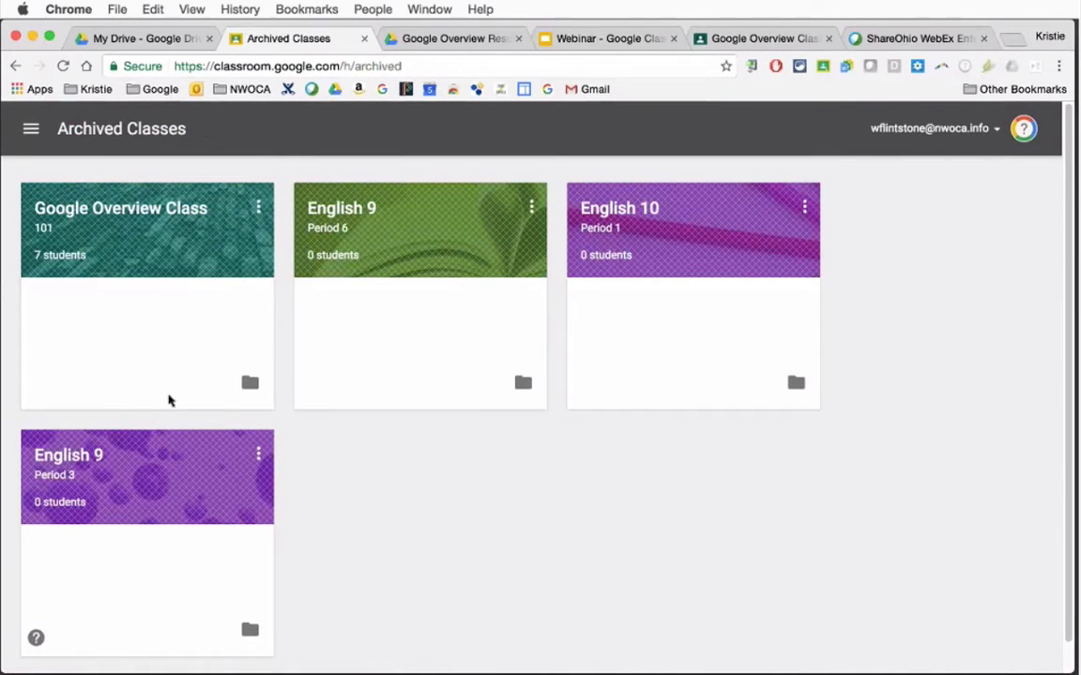
{"action": "left_click", "coordinate": [258, 207]}
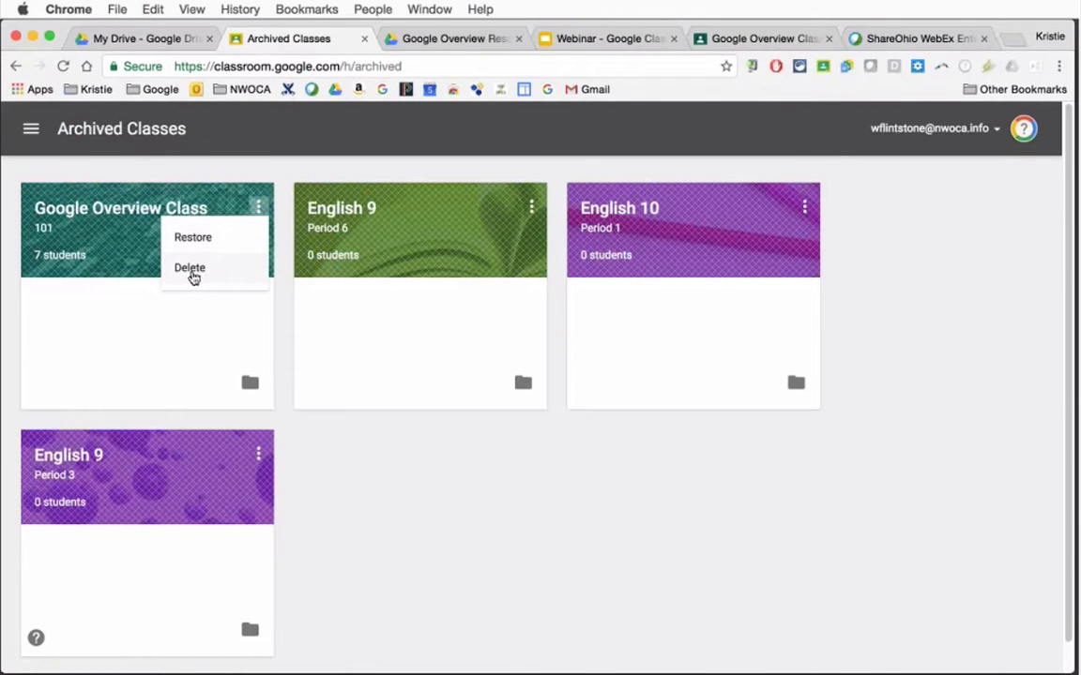
{"action": "left_click", "coordinate": [202, 238]}
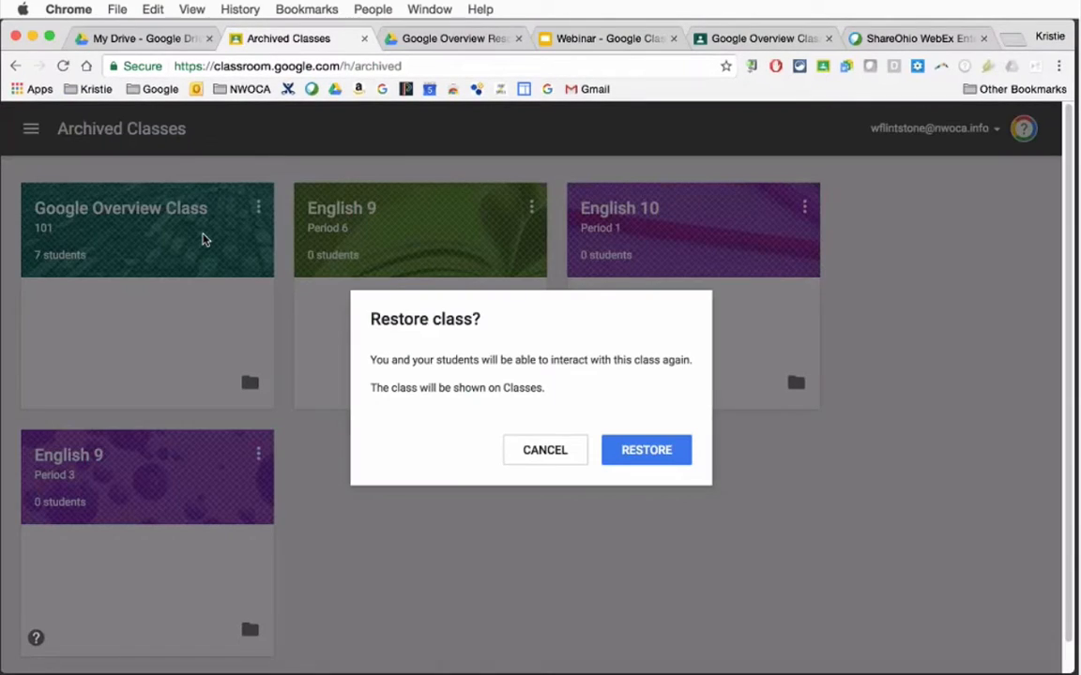
{"action": "left_click", "coordinate": [642, 452]}
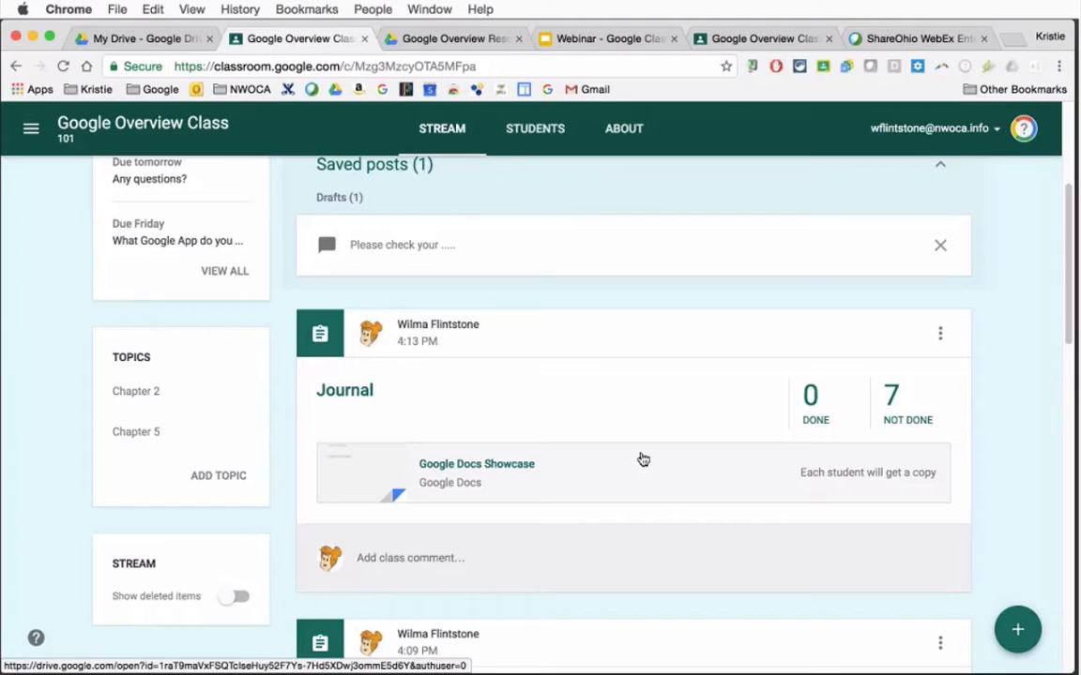
Examine the Classroom calendar for all classes, including its class filter and the following week, and return to Jan 8 - Jan 14, 2017
{"action": "left_click", "coordinate": [35, 132]}
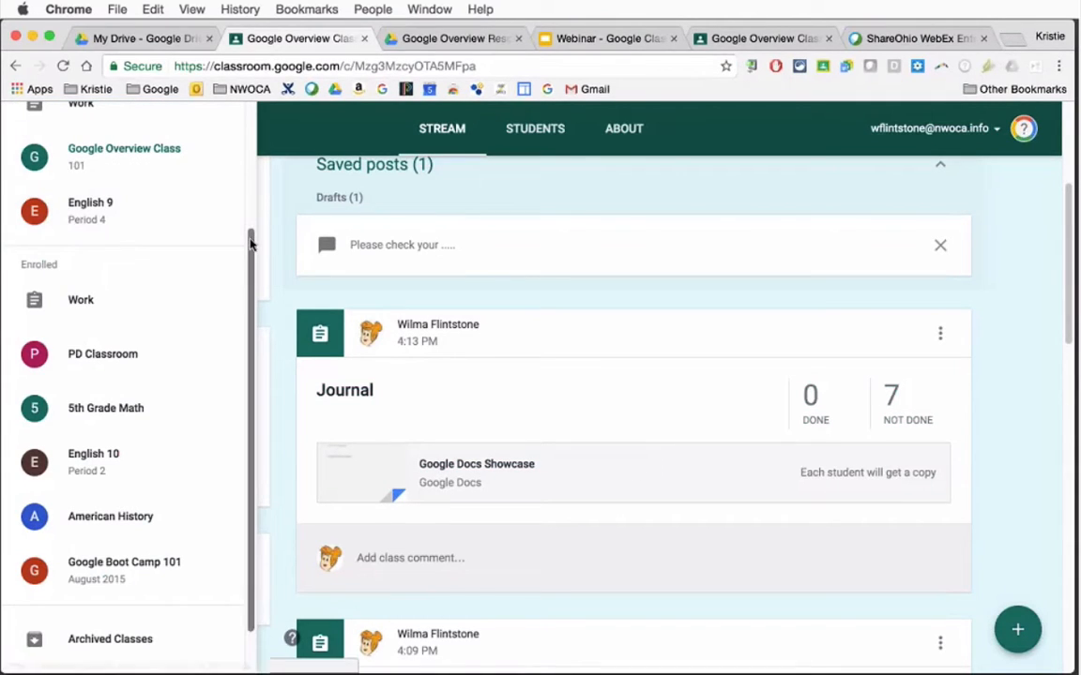
{"action": "left_click_drag", "start_coordinate": [250, 244], "coordinate": [253, 115]}
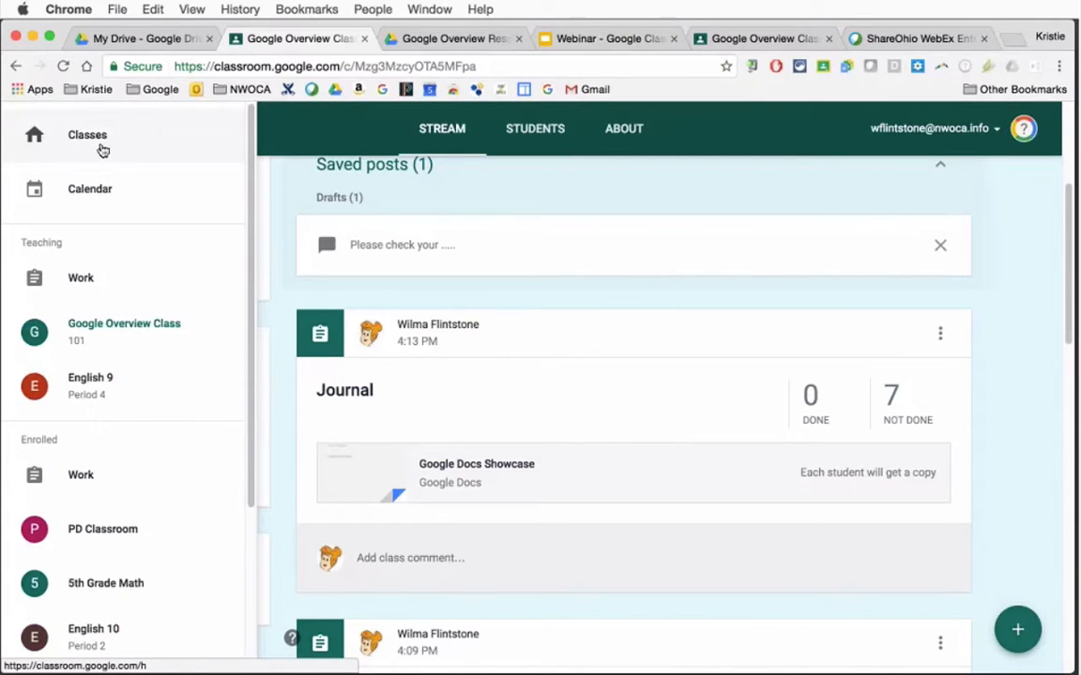
{"action": "left_click", "coordinate": [89, 192]}
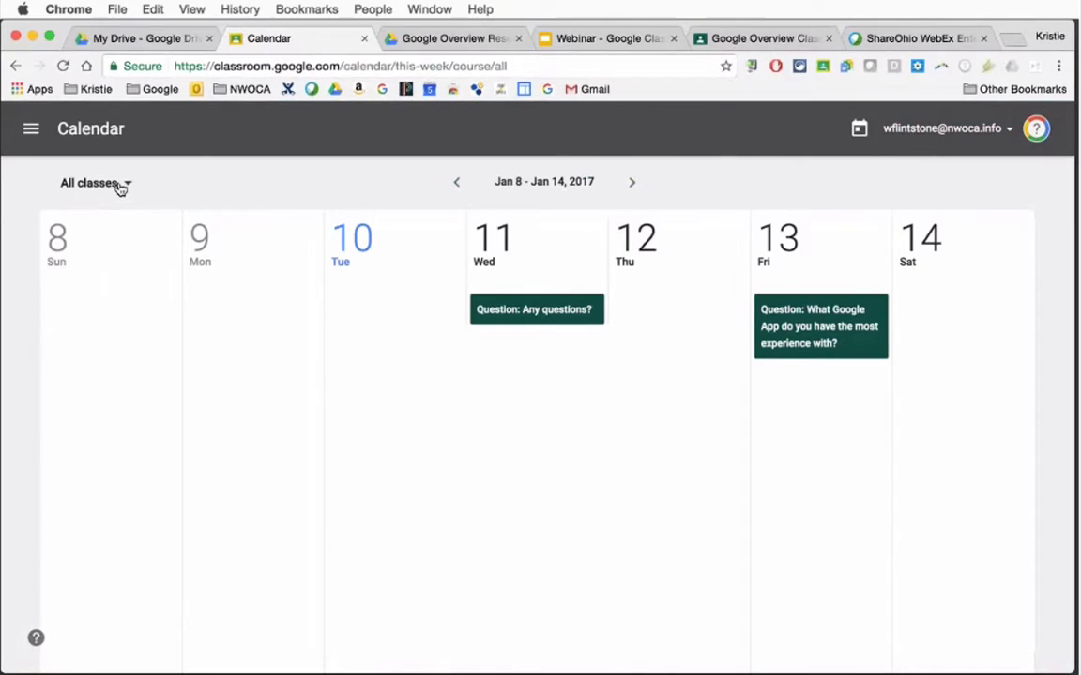
{"action": "left_click", "coordinate": [122, 183]}
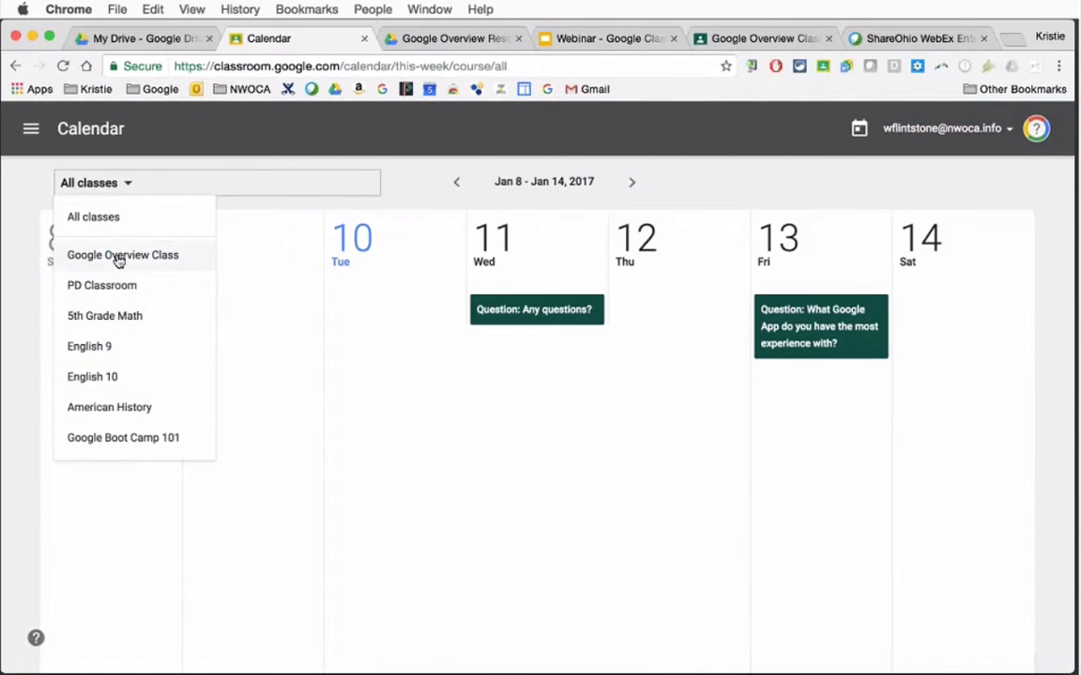
{"action": "left_click", "coordinate": [33, 181]}
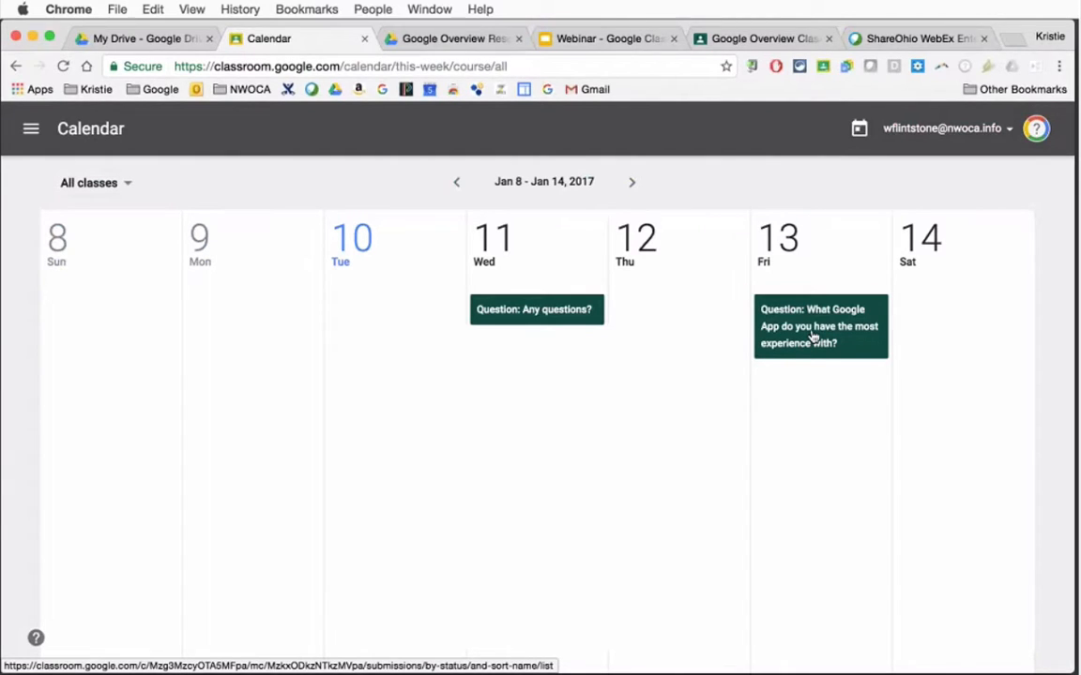
{"action": "left_click", "coordinate": [630, 184]}
{"action": "left_click", "coordinate": [453, 184]}
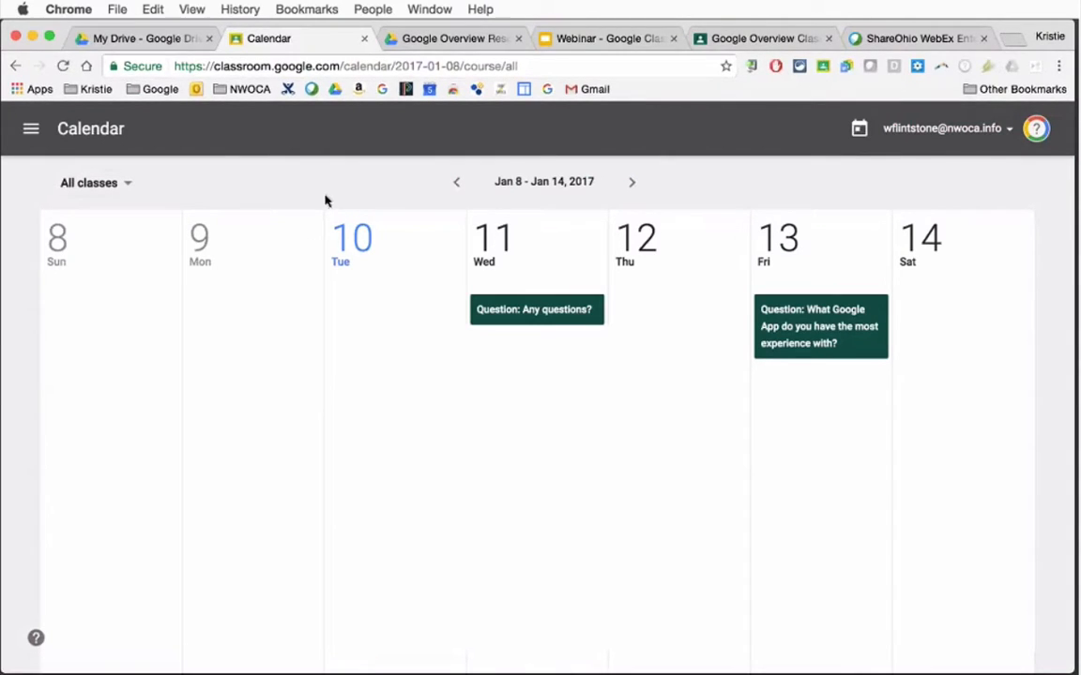
Examine the class calendars listed under My calendars in Google Calendar, and return to the Classroom calendar
{"action": "left_click", "coordinate": [30, 131]}
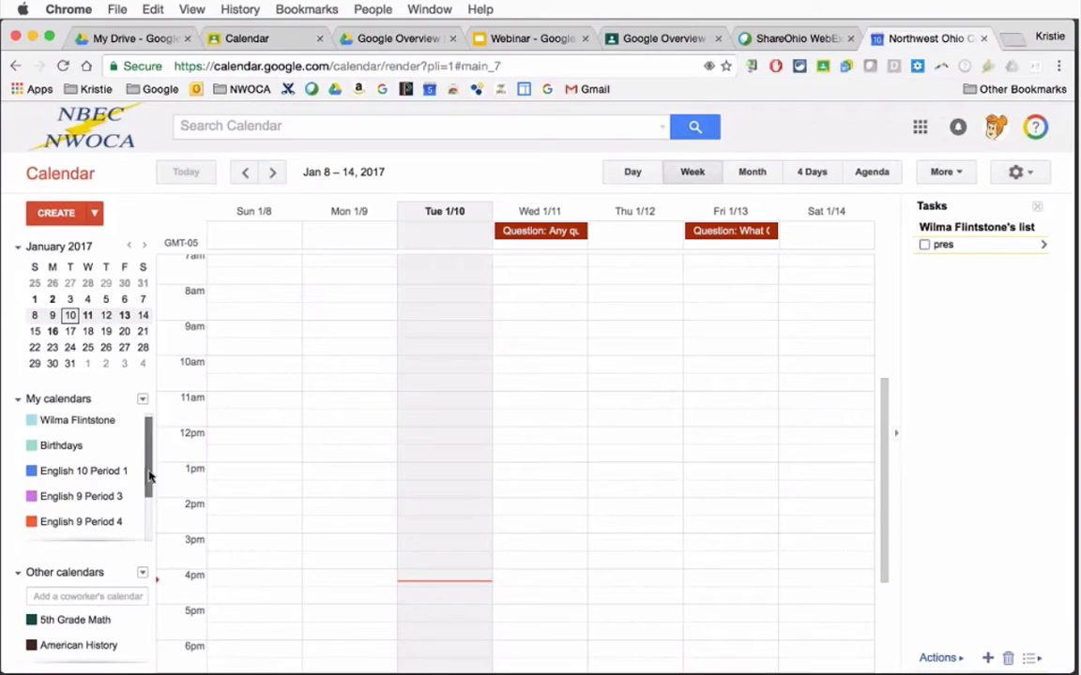
{"action": "left_click_drag", "start_coordinate": [147, 474], "coordinate": [147, 490]}
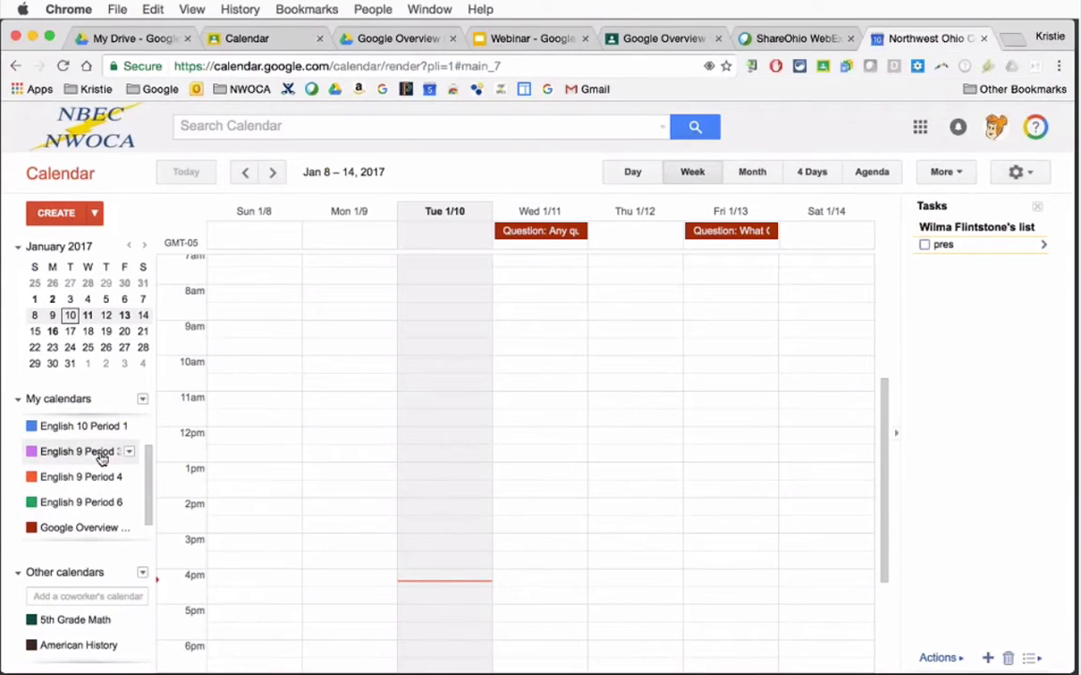
{"action": "scroll", "coordinate": [92, 507], "scroll_direction": "down", "scroll_amount": 1}
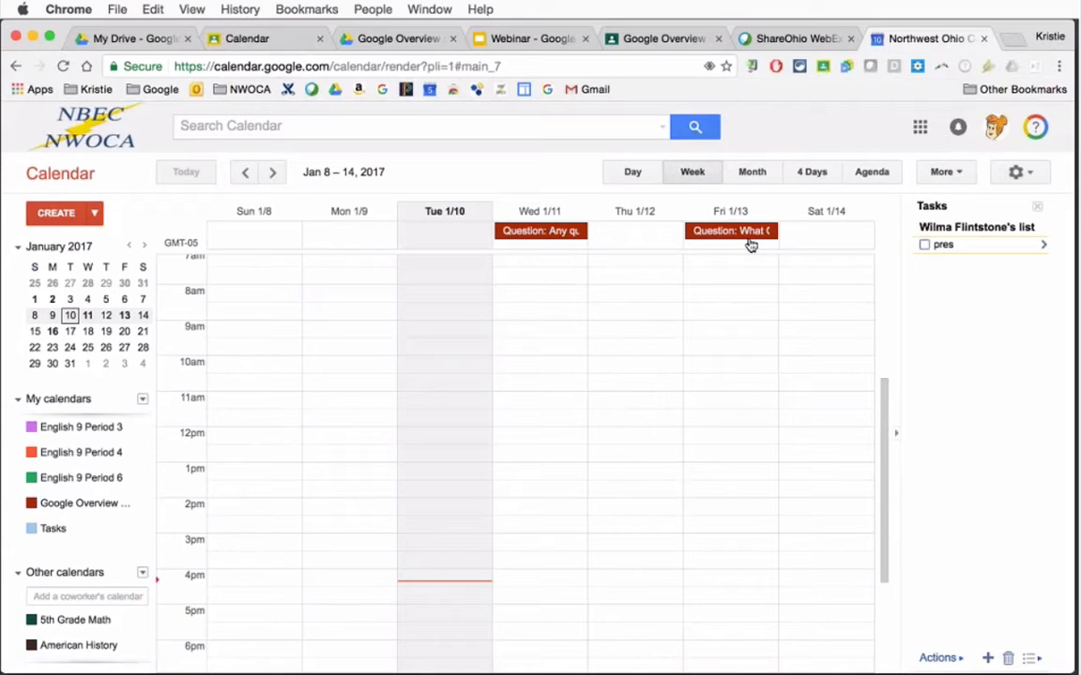
{"action": "left_click", "coordinate": [267, 42]}
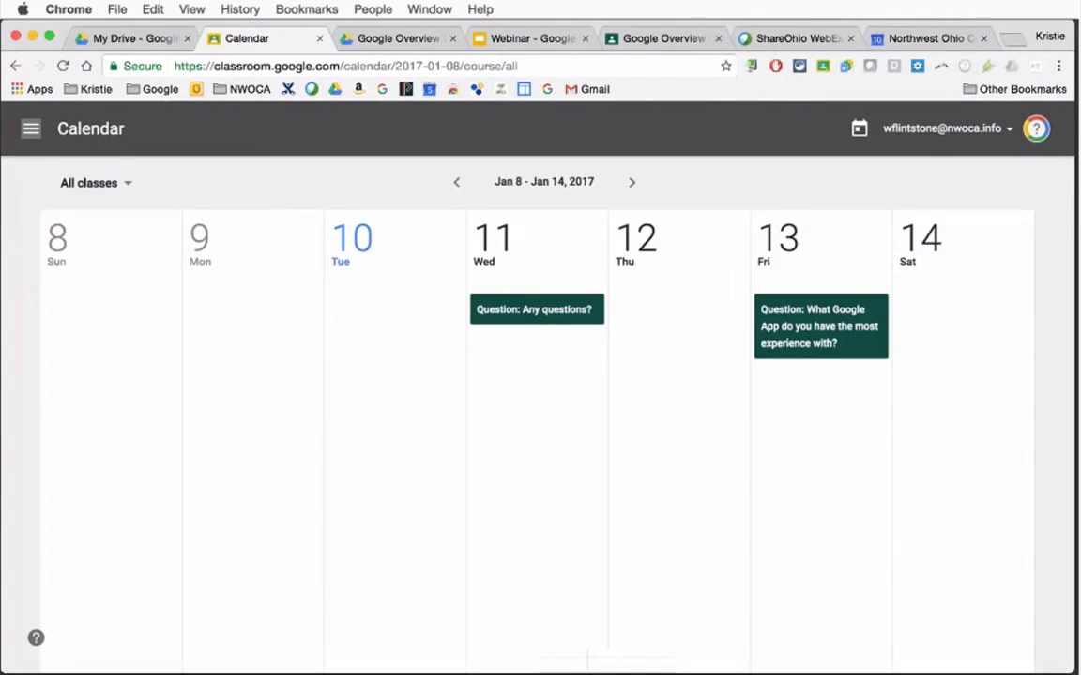
Examine the to-review and reviewed work for all taught classes, and reopen the list of Classroom sections
{"action": "left_click", "coordinate": [31, 131]}
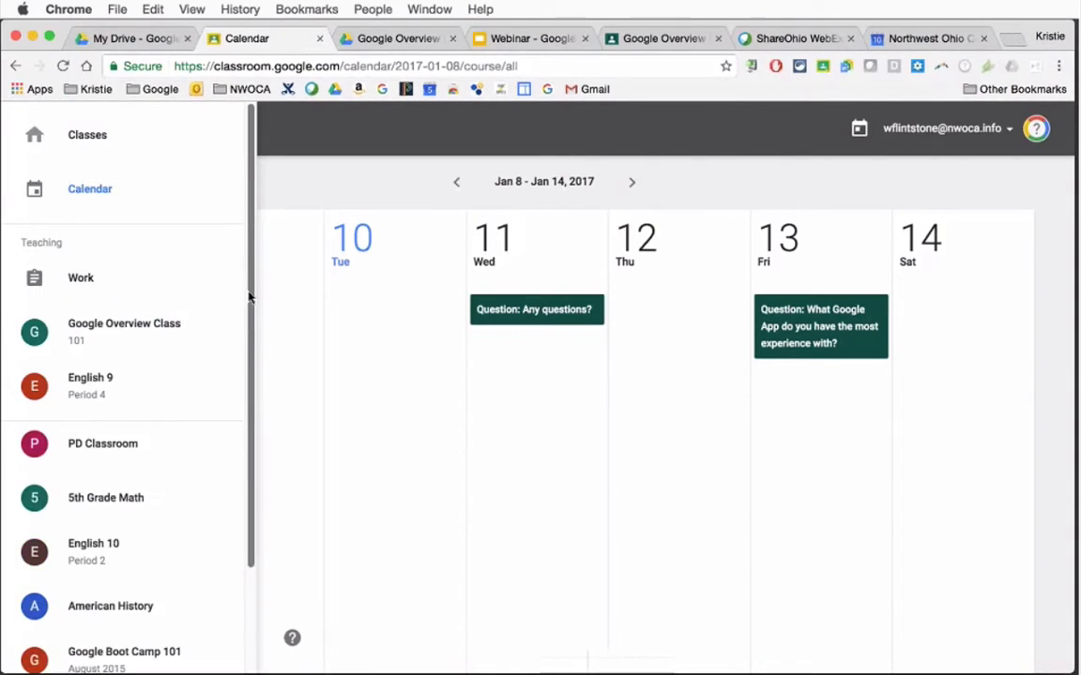
{"action": "left_click_drag", "start_coordinate": [249, 297], "coordinate": [248, 246]}
{"action": "left_click", "coordinate": [82, 265]}
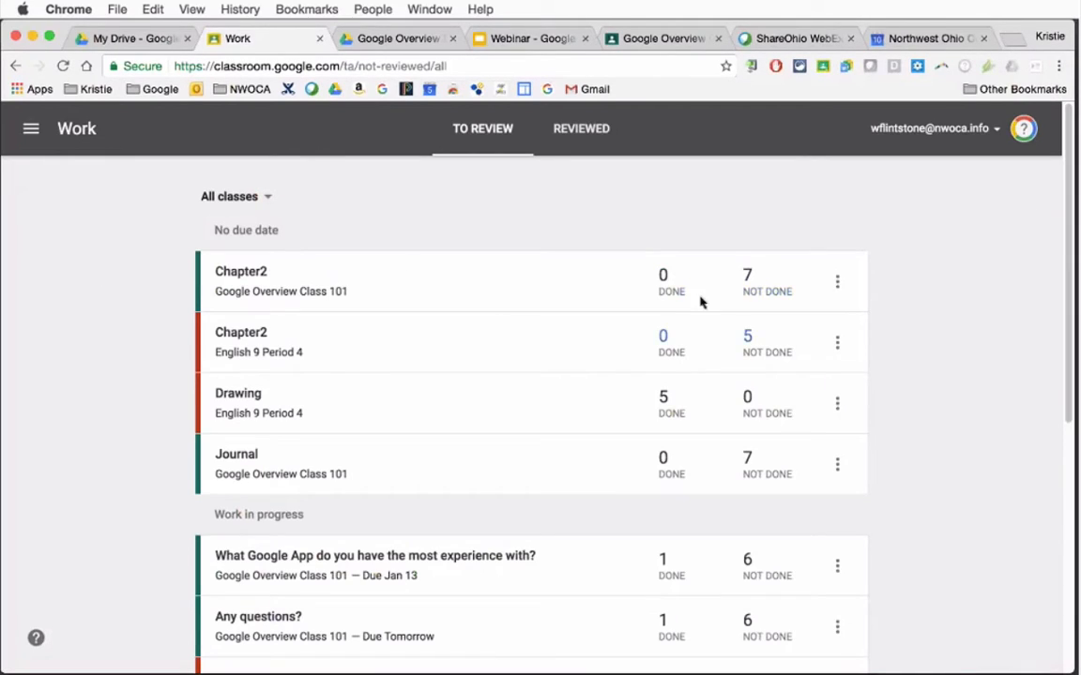
{"action": "left_click", "coordinate": [578, 133]}
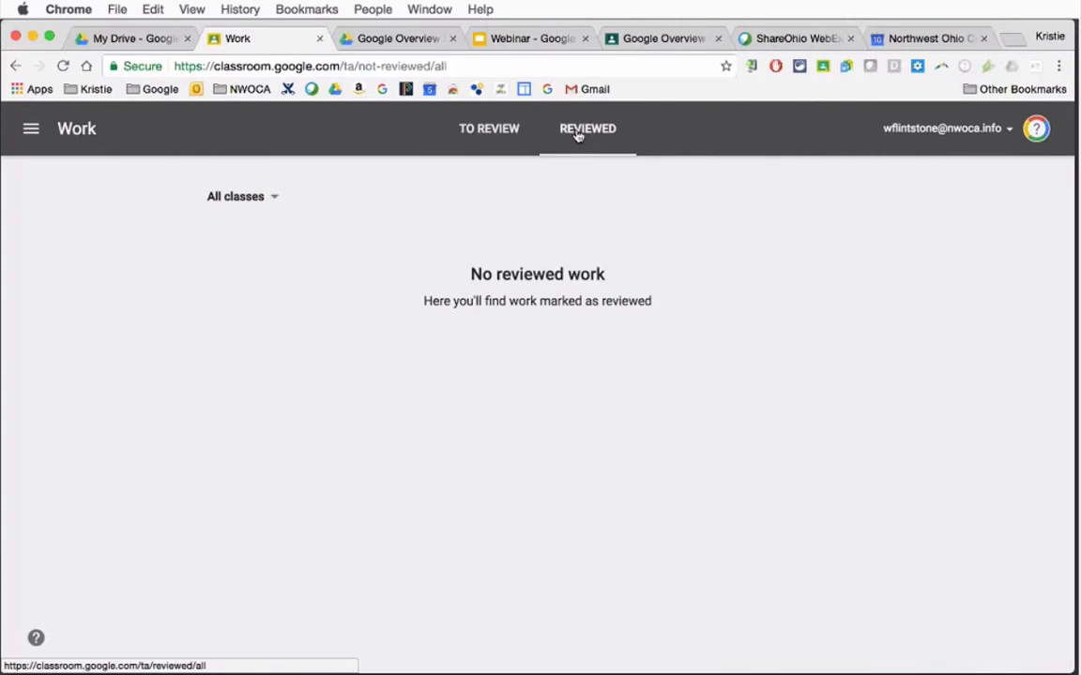
{"action": "left_click", "coordinate": [492, 139]}
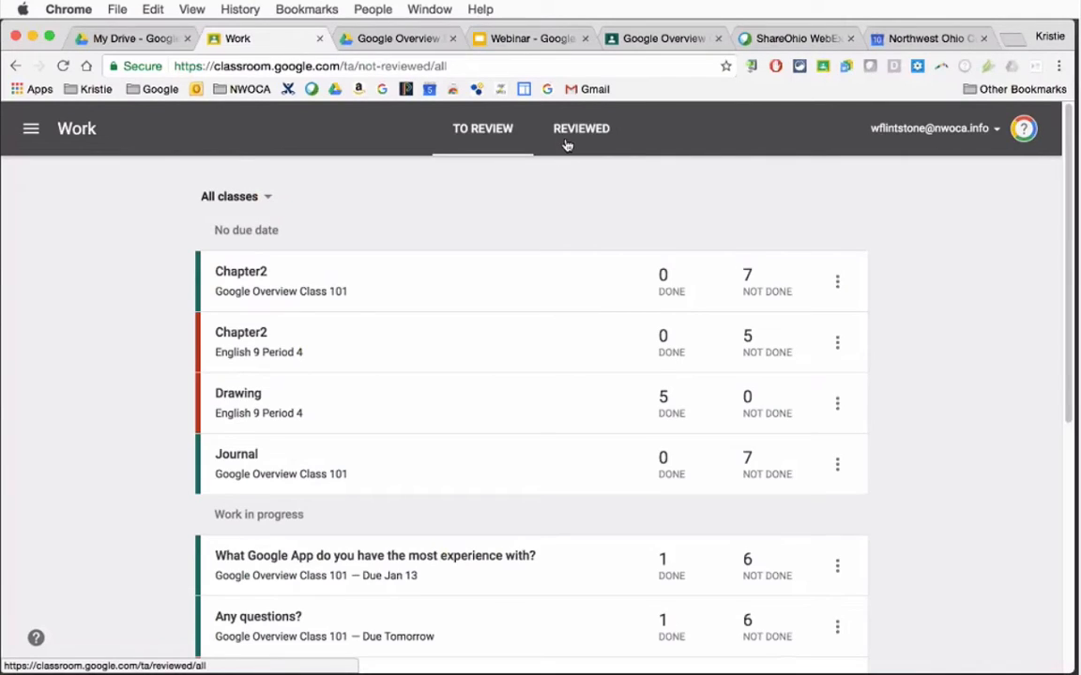
{"action": "left_click", "coordinate": [31, 132]}
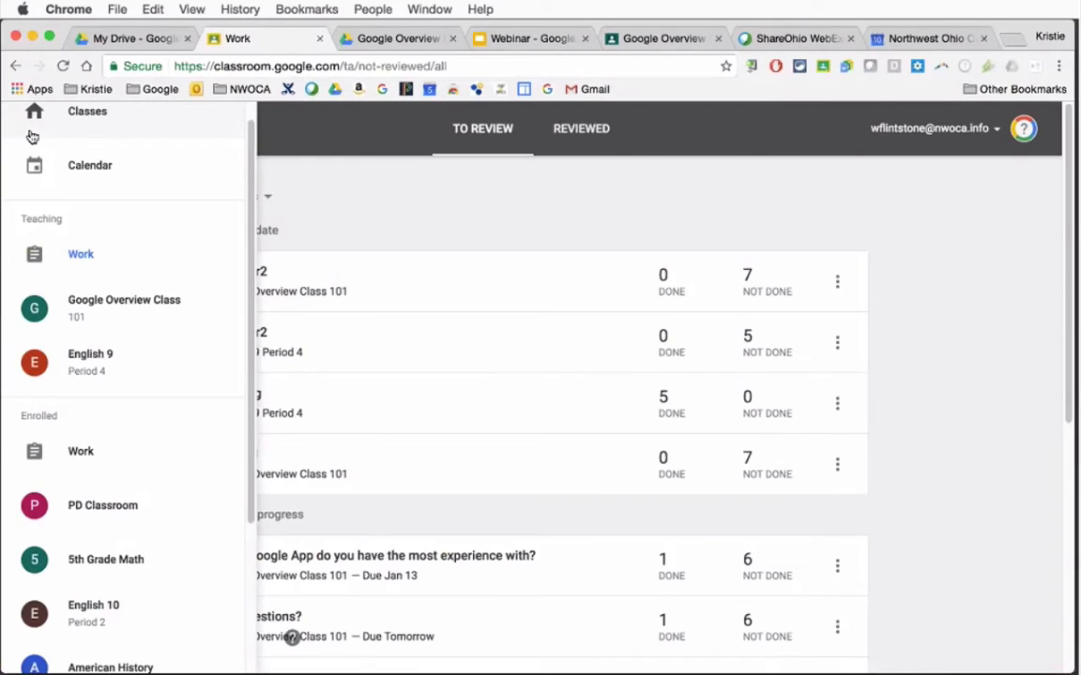
Leave the work page for taught classes and open the Classroom settings
{"action": "left_click", "coordinate": [81, 253]}
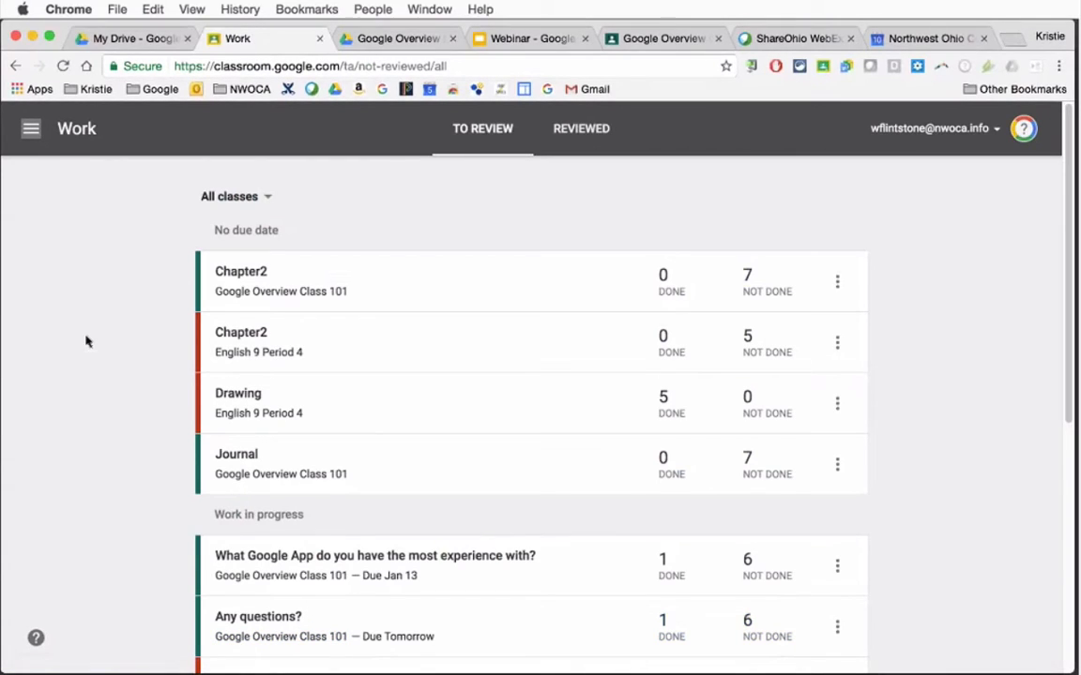
{"action": "left_click", "coordinate": [34, 124]}
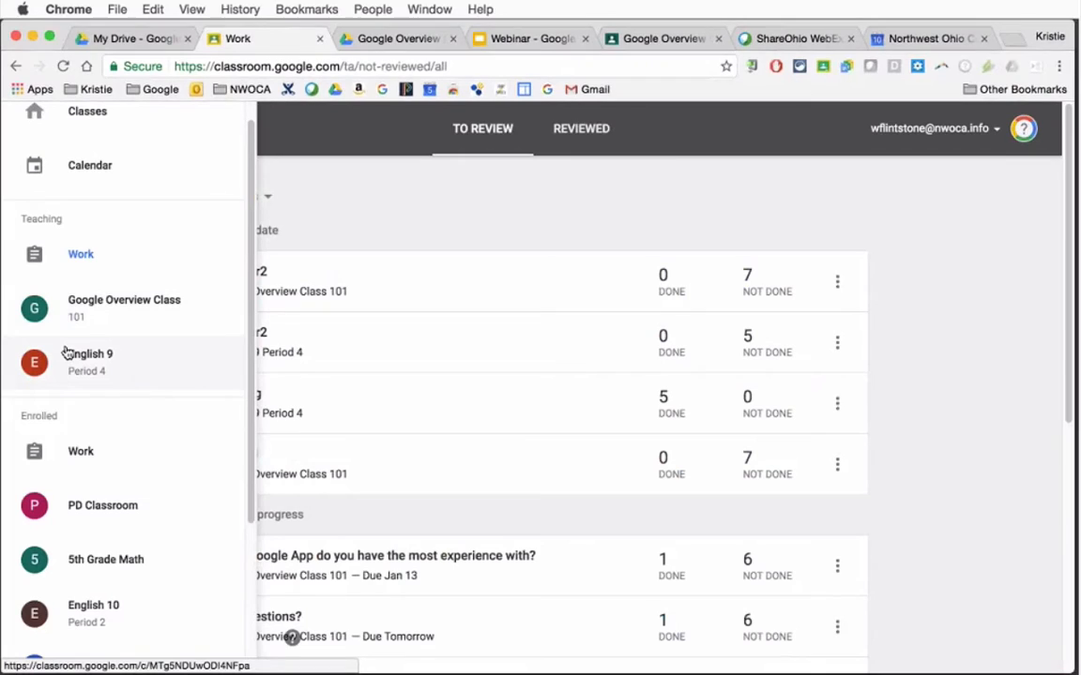
{"action": "scroll", "coordinate": [244, 306], "scroll_direction": "down", "scroll_amount": 5}
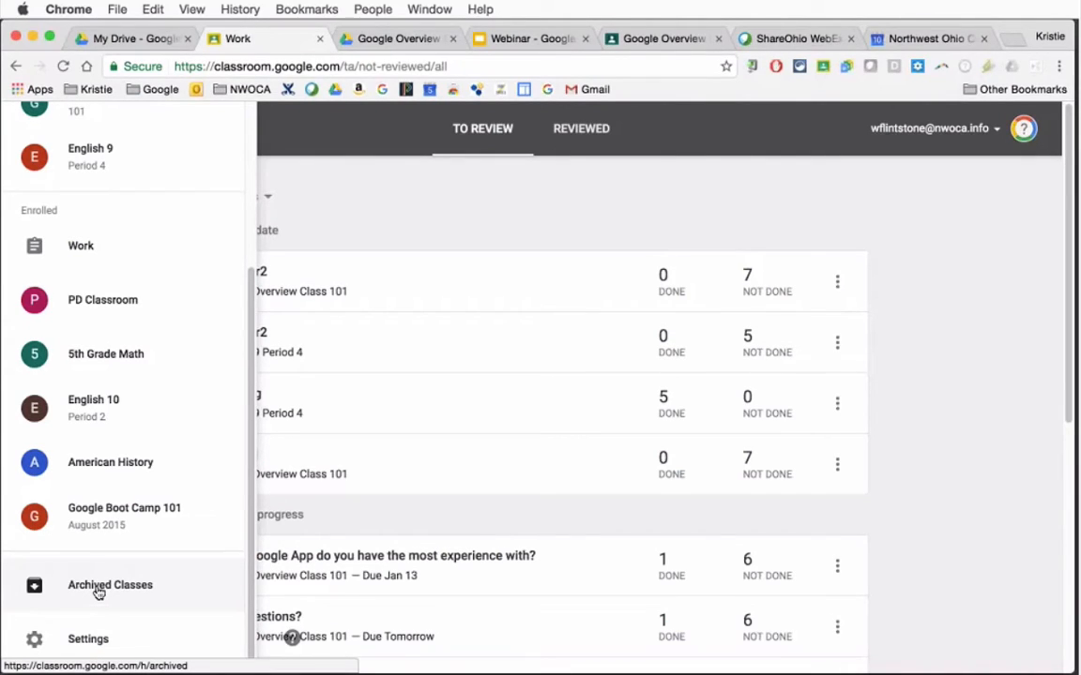
{"action": "left_click", "coordinate": [86, 641]}
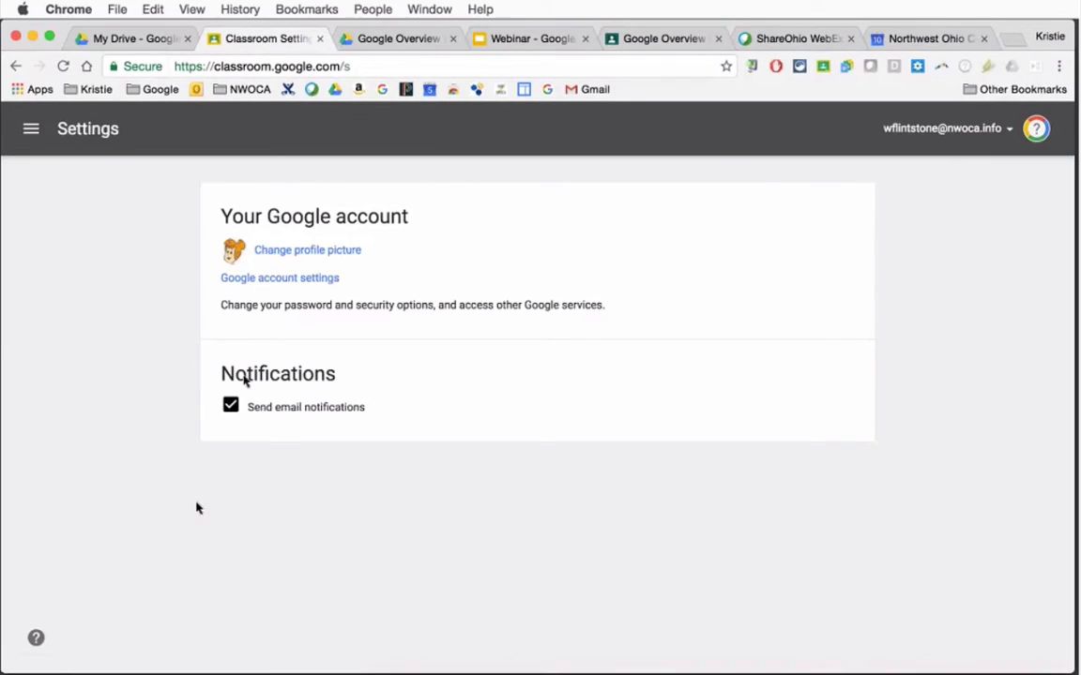
Turn off email notifications in the Classroom settings and turn them back on
{"action": "left_click", "coordinate": [231, 408]}
{"action": "left_click", "coordinate": [231, 406]}
{"action": "left_click", "coordinate": [29, 129]}
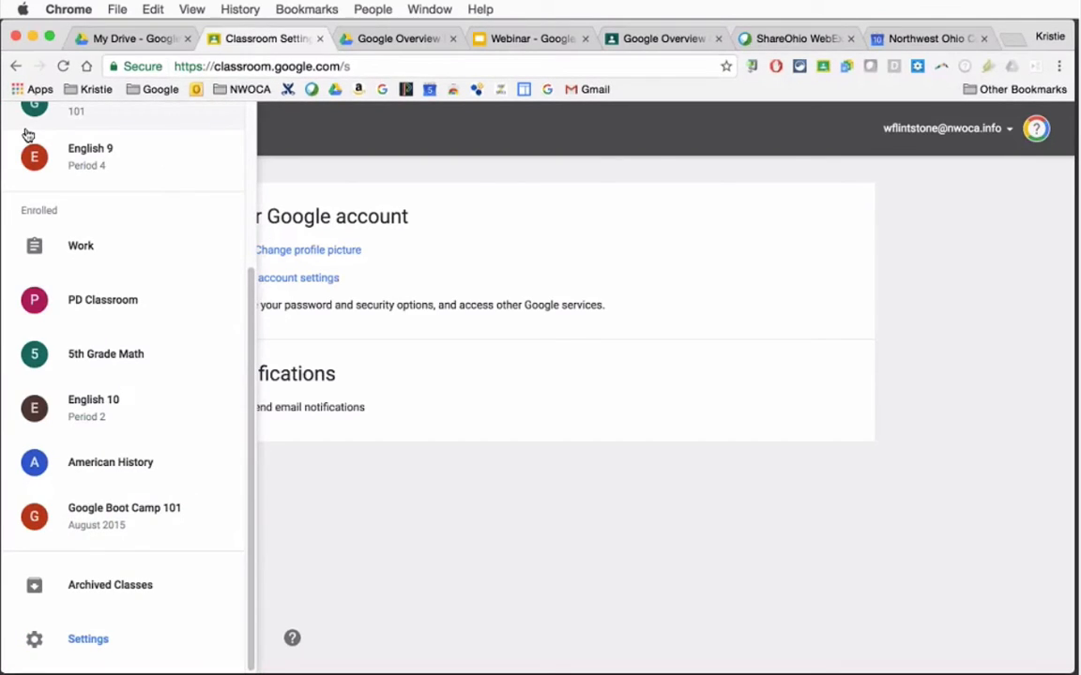
{"action": "left_click", "coordinate": [326, 590]}
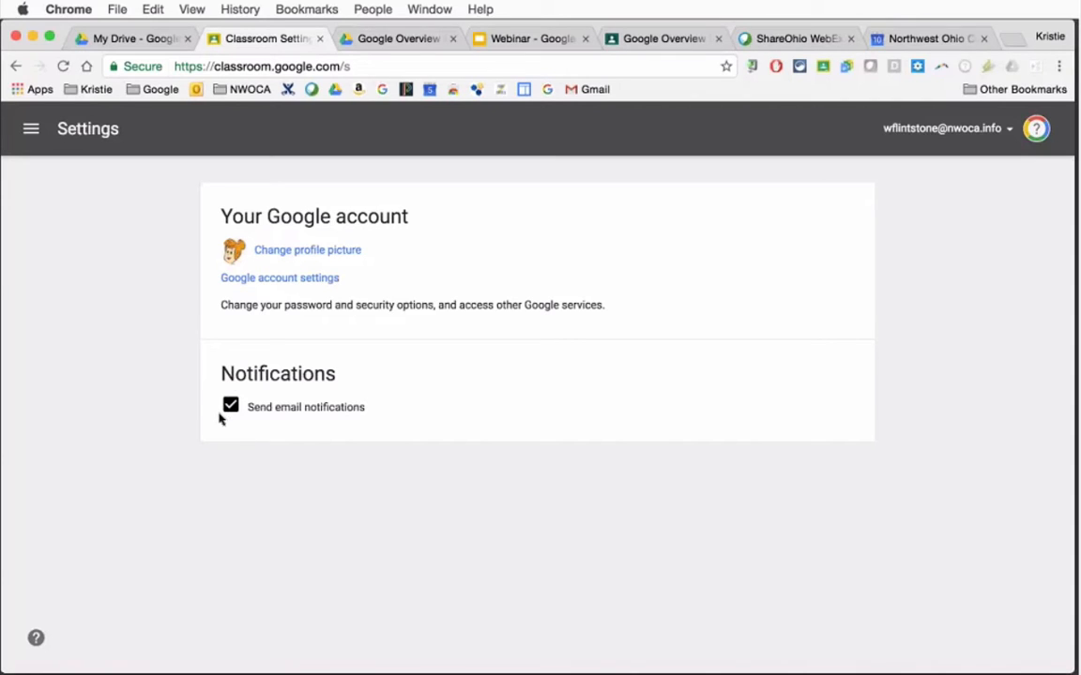
Return to the Classroom home page and examine the cards of all classes
{"action": "left_click", "coordinate": [32, 133]}
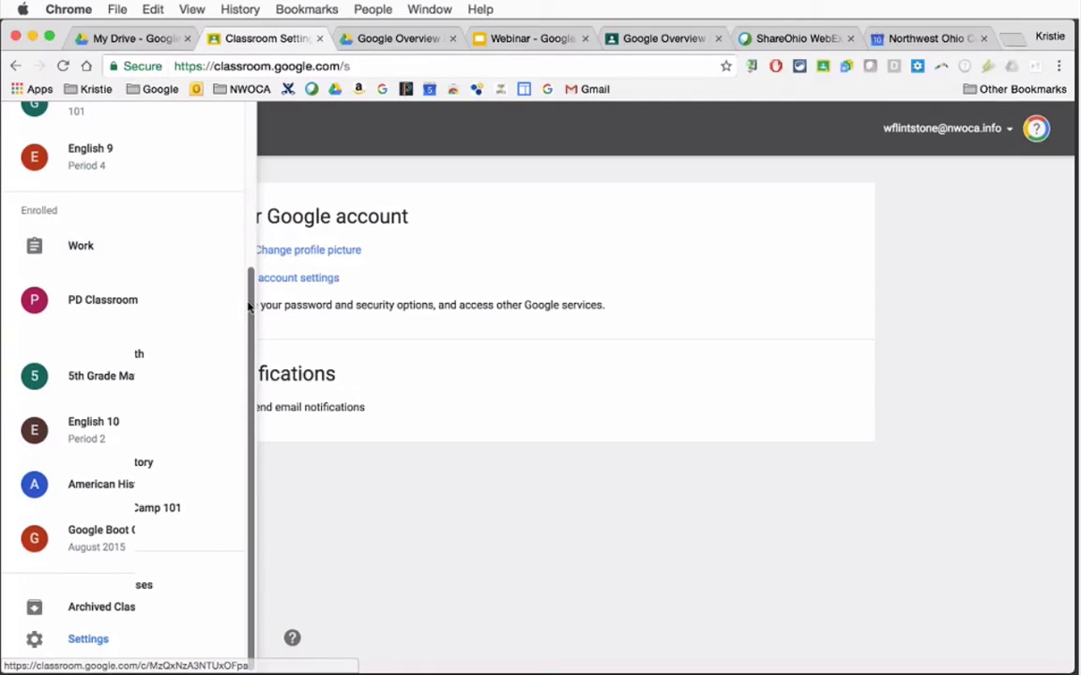
{"action": "left_click_drag", "start_coordinate": [249, 307], "coordinate": [251, 128]}
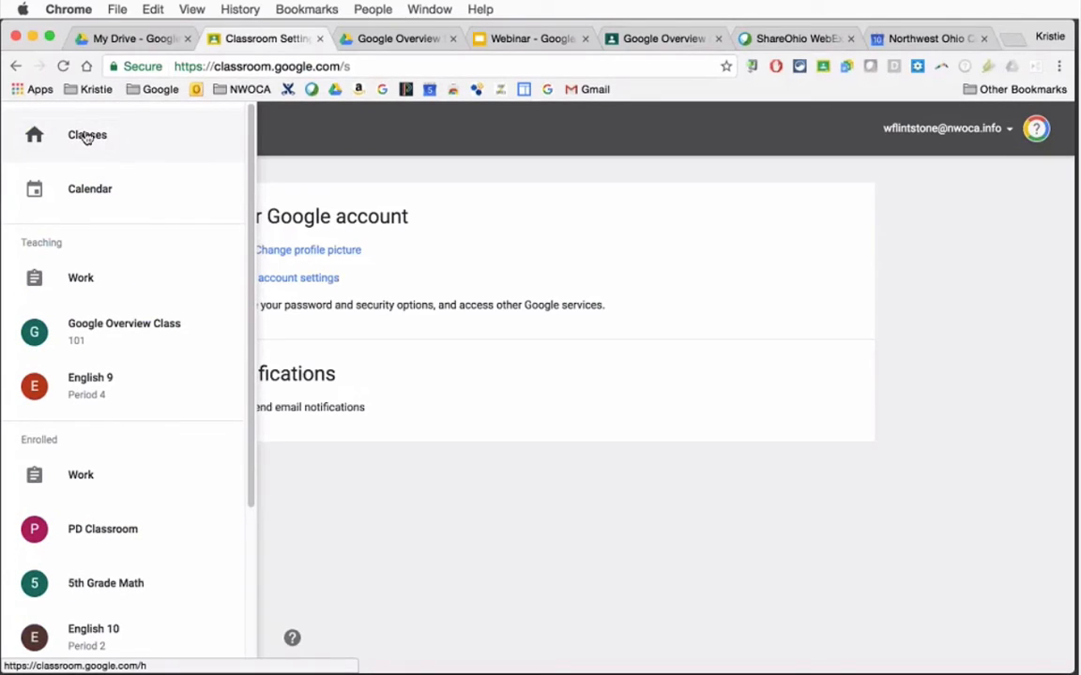
{"action": "left_click", "coordinate": [87, 136]}
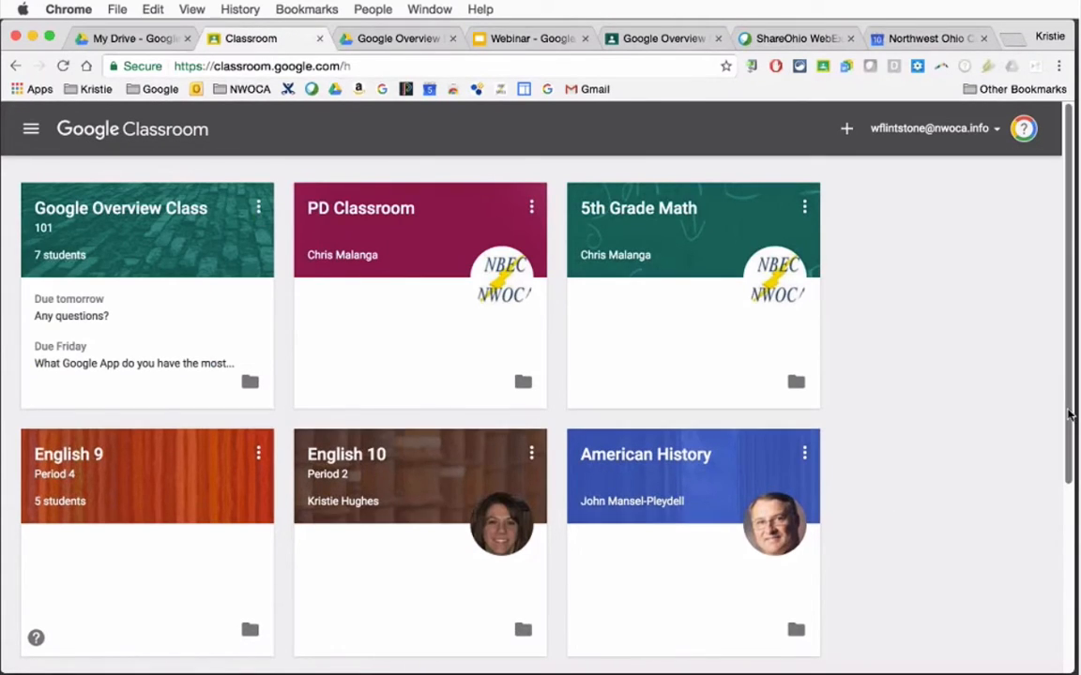
{"action": "left_click_drag", "start_coordinate": [1069, 414], "coordinate": [982, 391]}
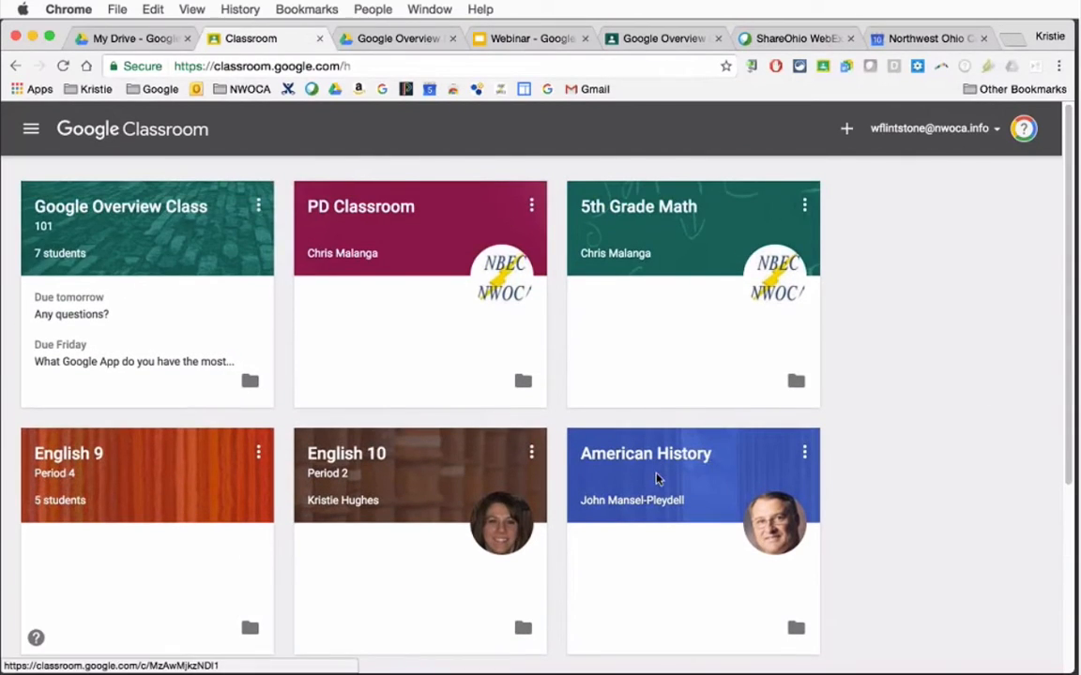
Try to rearrange the class cards by moving American History, 5th Grade Math and Google Overview Class
{"action": "left_click_drag", "start_coordinate": [656, 478], "coordinate": [649, 415]}
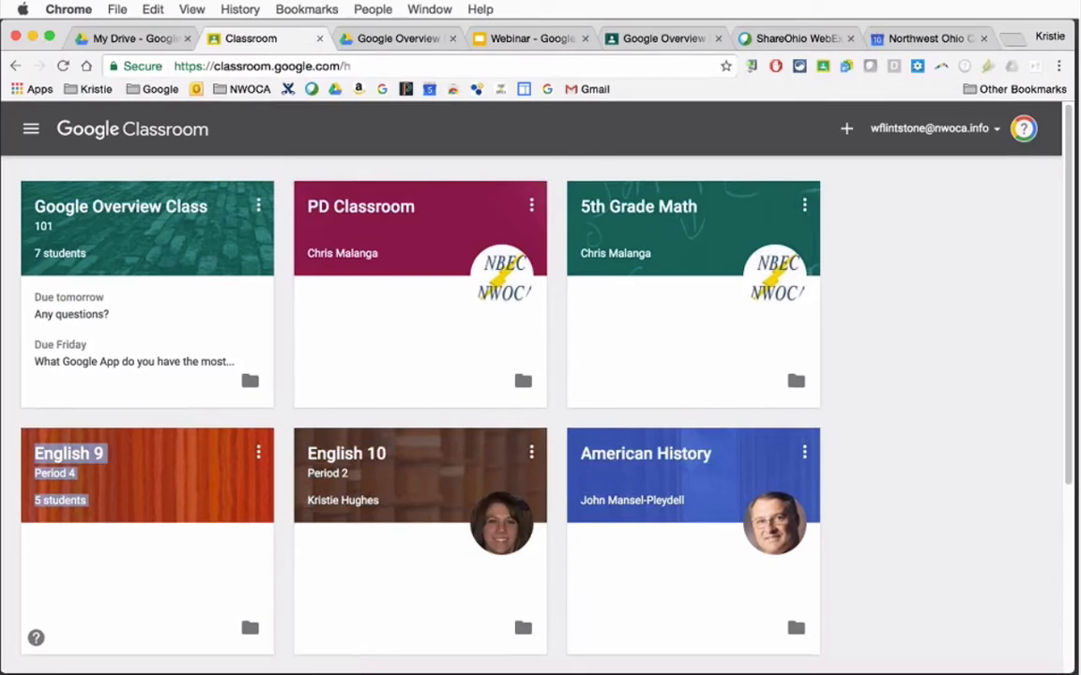
{"action": "left_click_drag", "start_coordinate": [727, 197], "coordinate": [413, 190]}
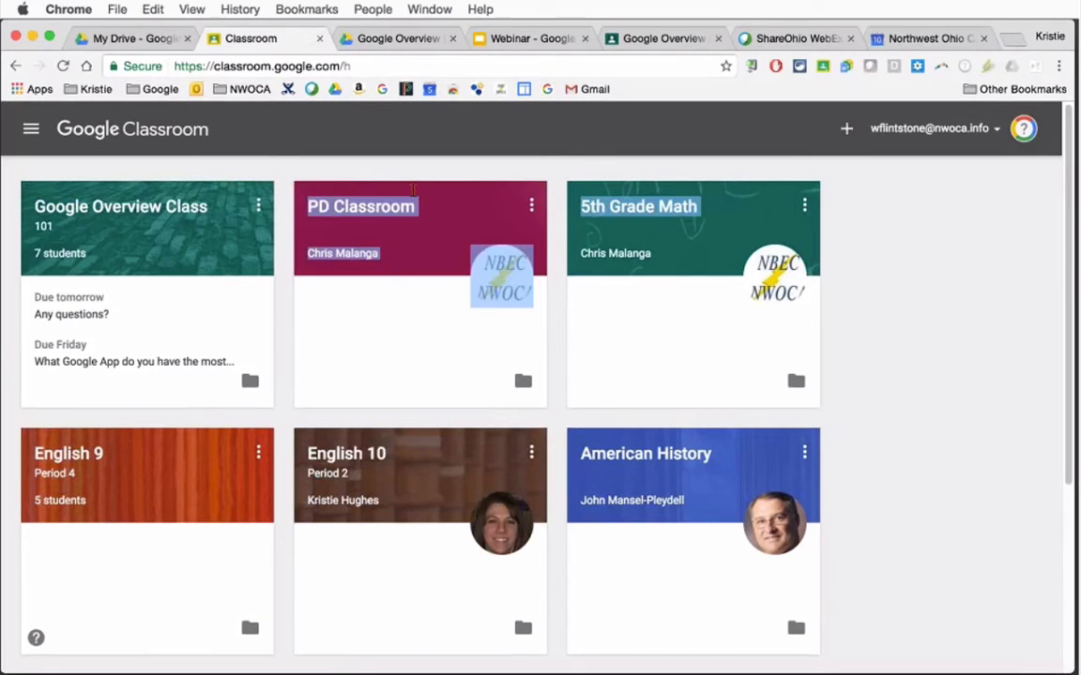
{"action": "left_click", "coordinate": [506, 207]}
{"action": "left_click_drag", "start_coordinate": [552, 214], "coordinate": [608, 238]}
{"action": "left_click", "coordinate": [608, 238]}
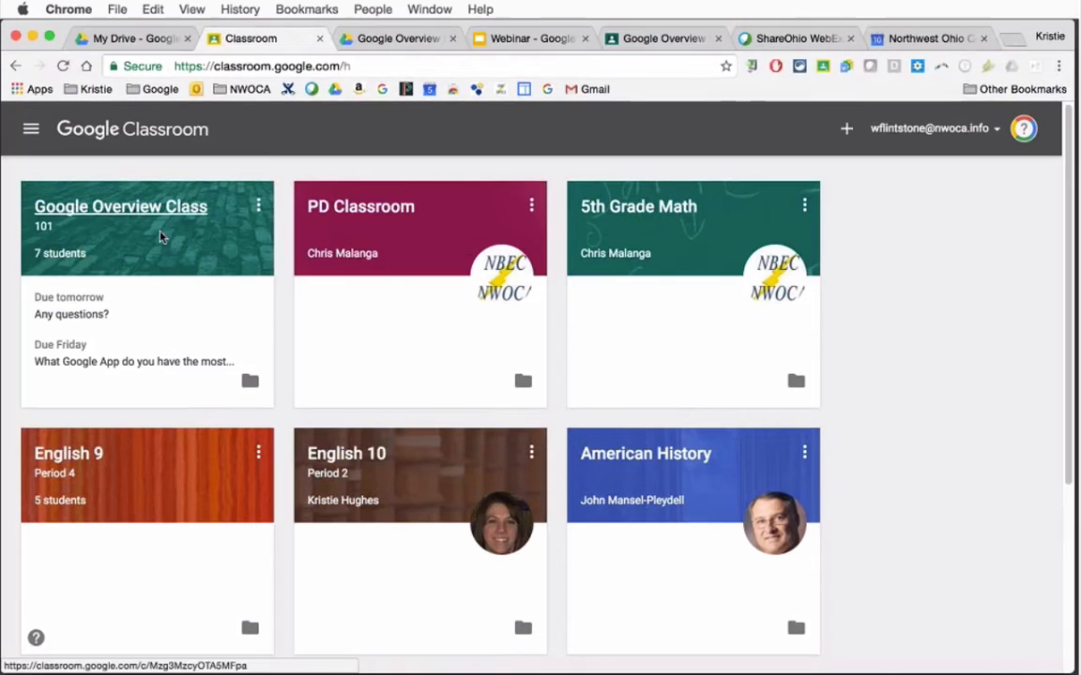
{"action": "left_click_drag", "start_coordinate": [144, 206], "coordinate": [371, 263]}
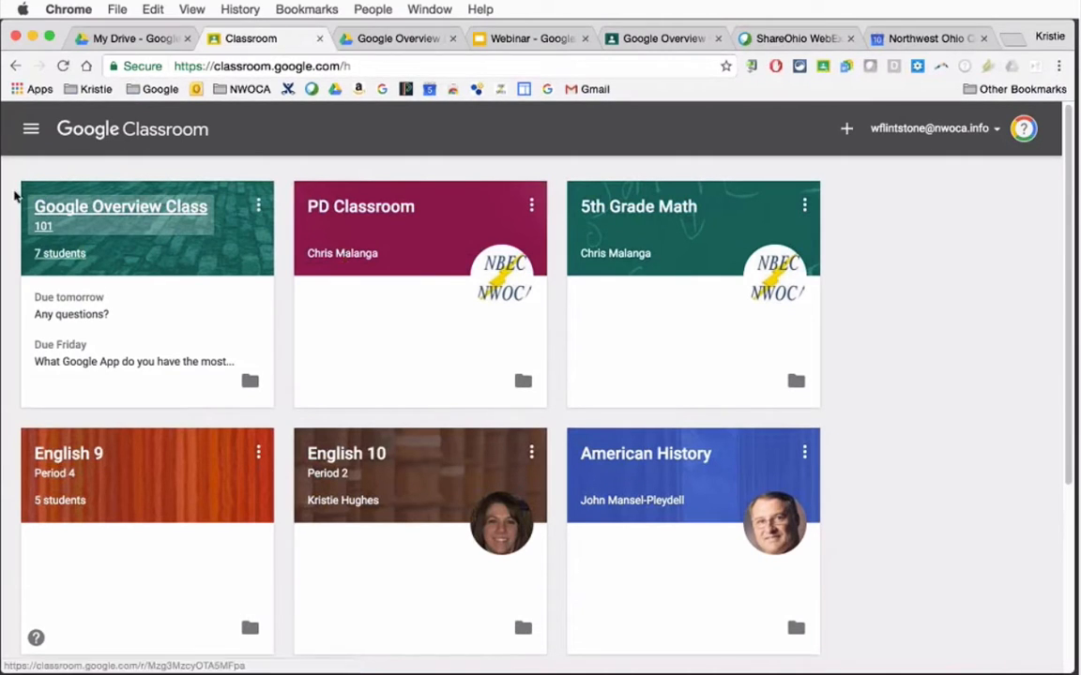
Open Google Overview Class 101, and switch to the Webinar - Google Classroom Part I presentation in Google Slides to show slide 18 about the host
{"action": "left_click", "coordinate": [111, 210]}
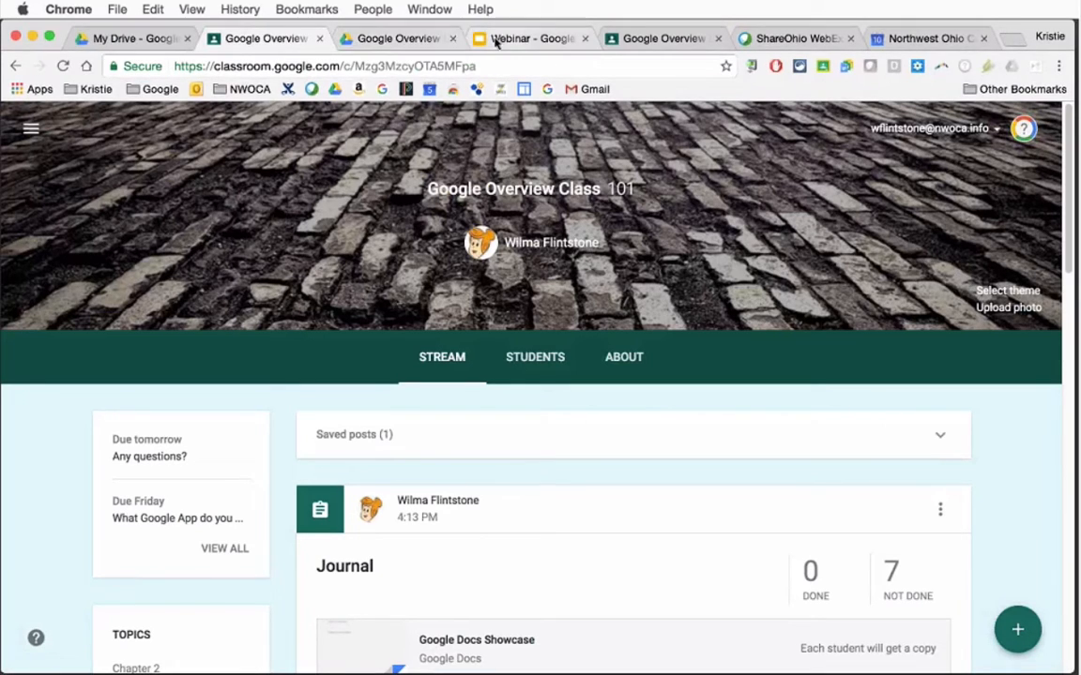
{"action": "left_click", "coordinate": [526, 39]}
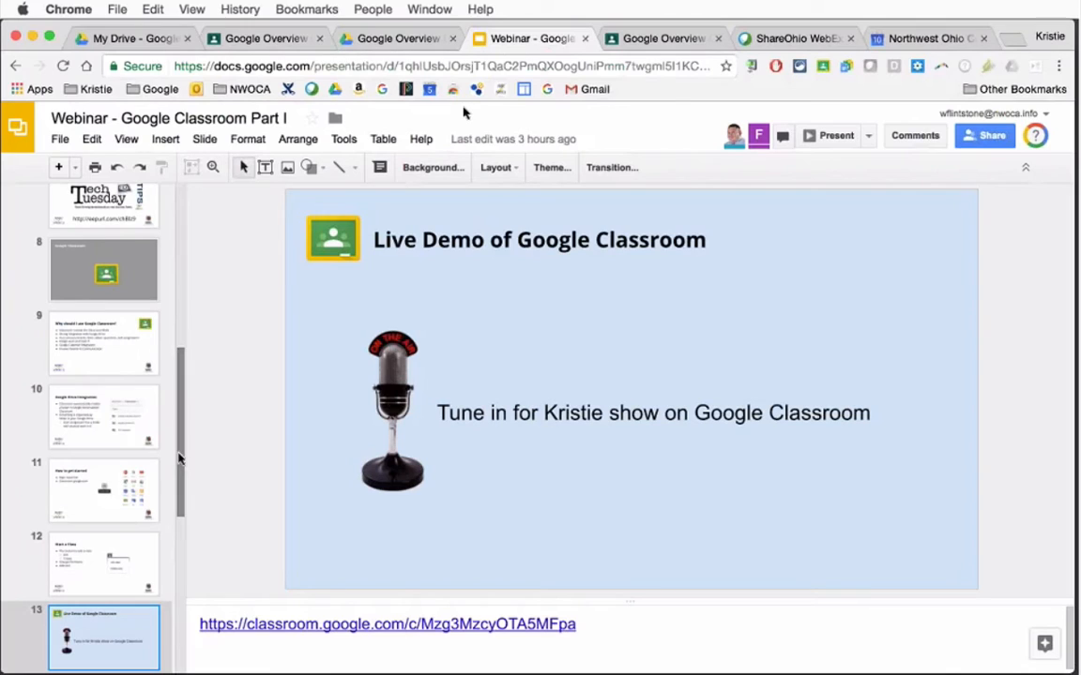
{"action": "scroll", "coordinate": [116, 561], "scroll_direction": "down", "scroll_amount": 5}
{"action": "left_click", "coordinate": [117, 561]}
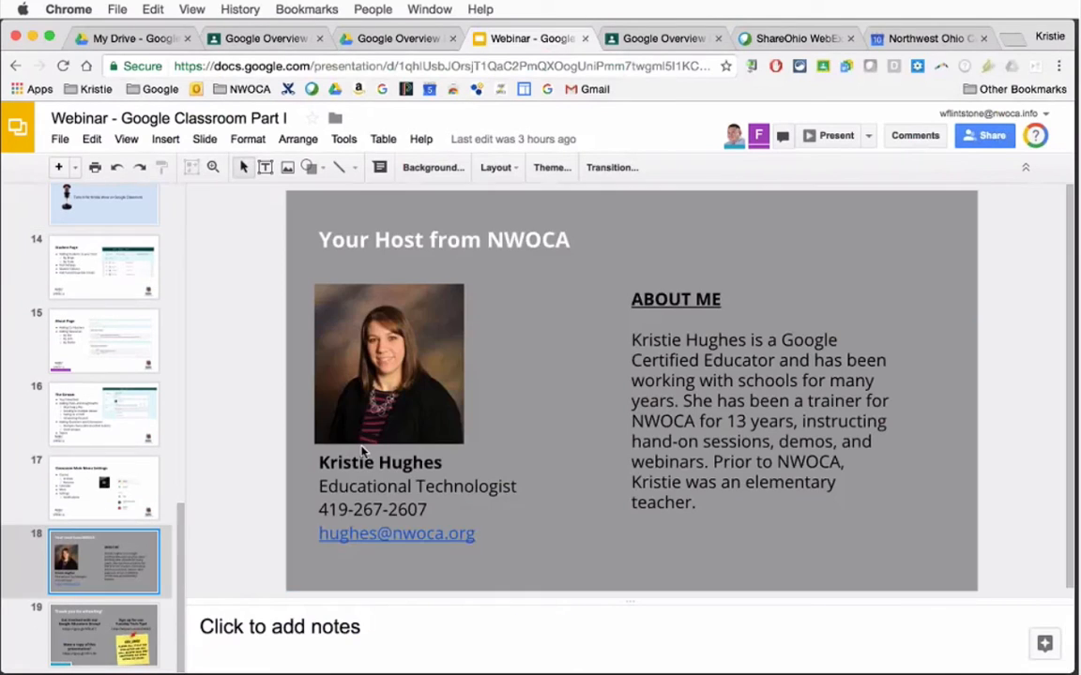